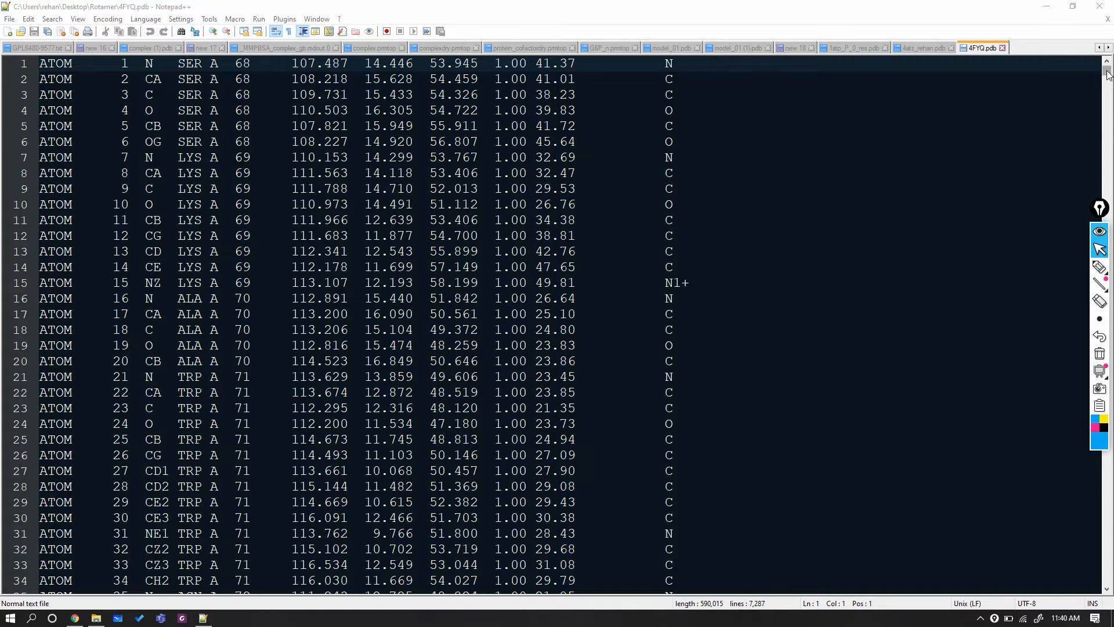
# Step: Locate lysine residue 641 in 4FYQ.pdb and circle the A and B prefixes before its residue names
pyautogui.moveTo(1107, 75); pyautogui.dragTo(1107, 80)
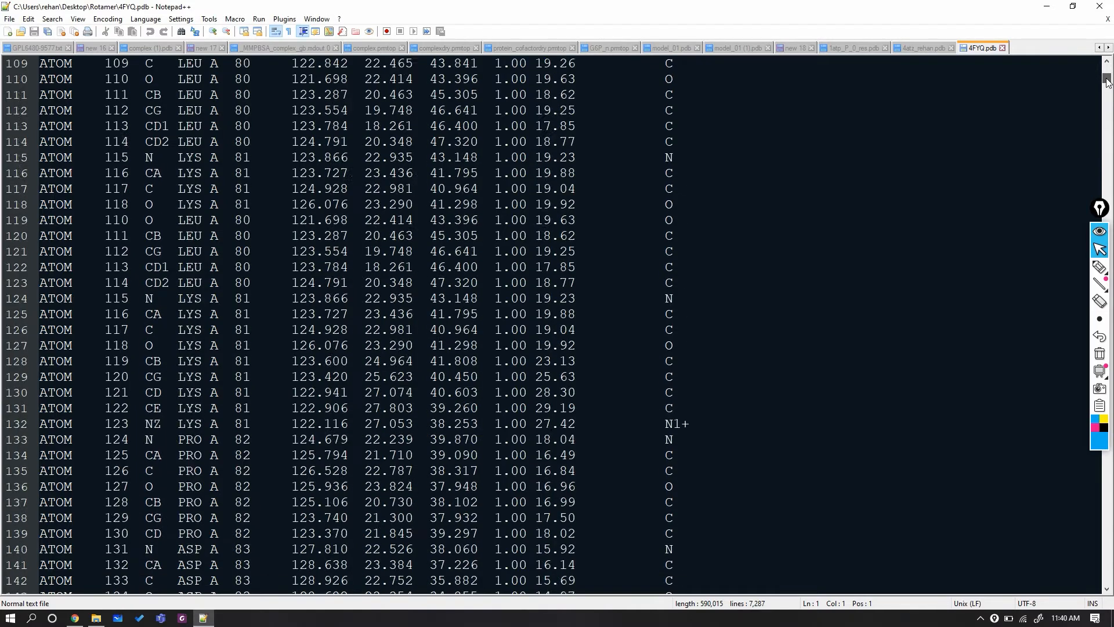
pyautogui.moveTo(1106, 88); pyautogui.dragTo(1074, 392)
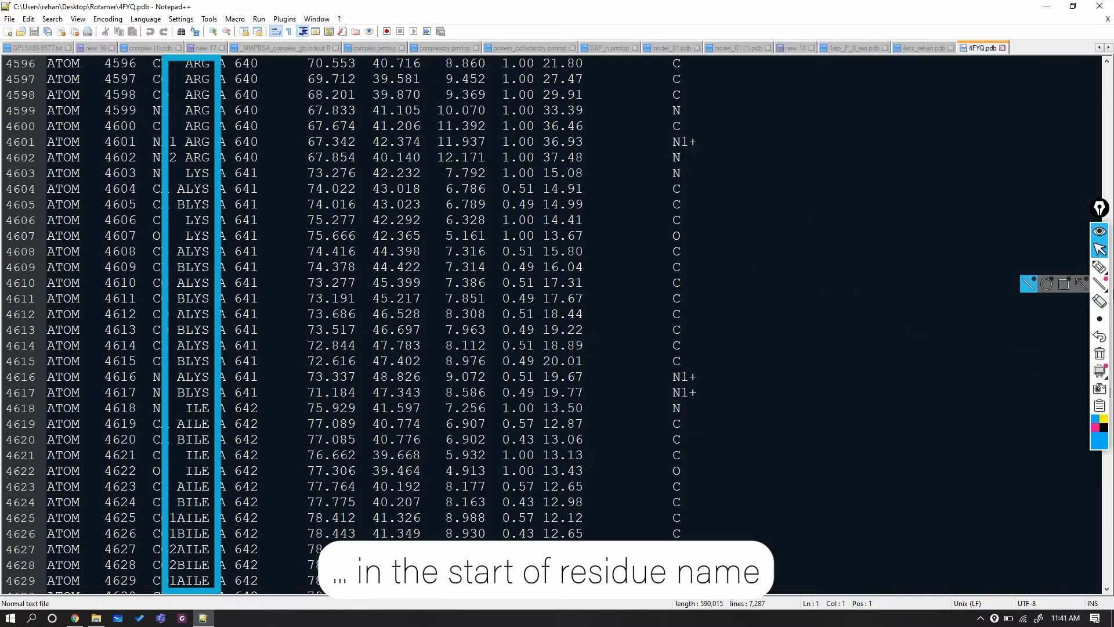
pyautogui.click(1099, 268)
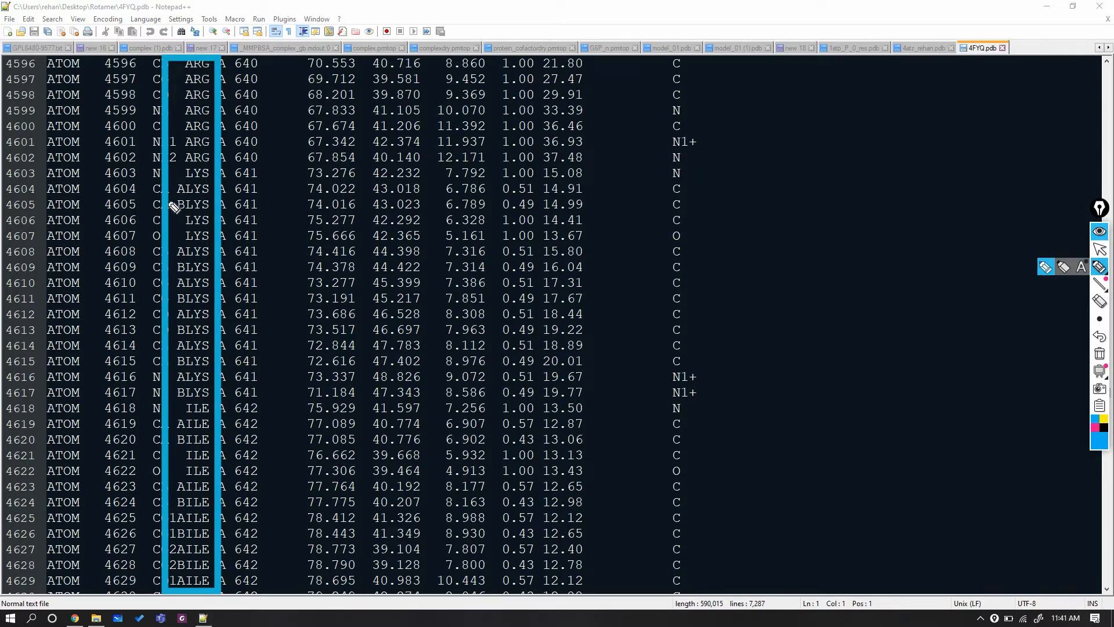
pyautogui.moveTo(178, 175)
pyautogui.mouseDown()
pyautogui.moveTo(177, 216)
pyautogui.moveTo(184, 190)
pyautogui.mouseUp()
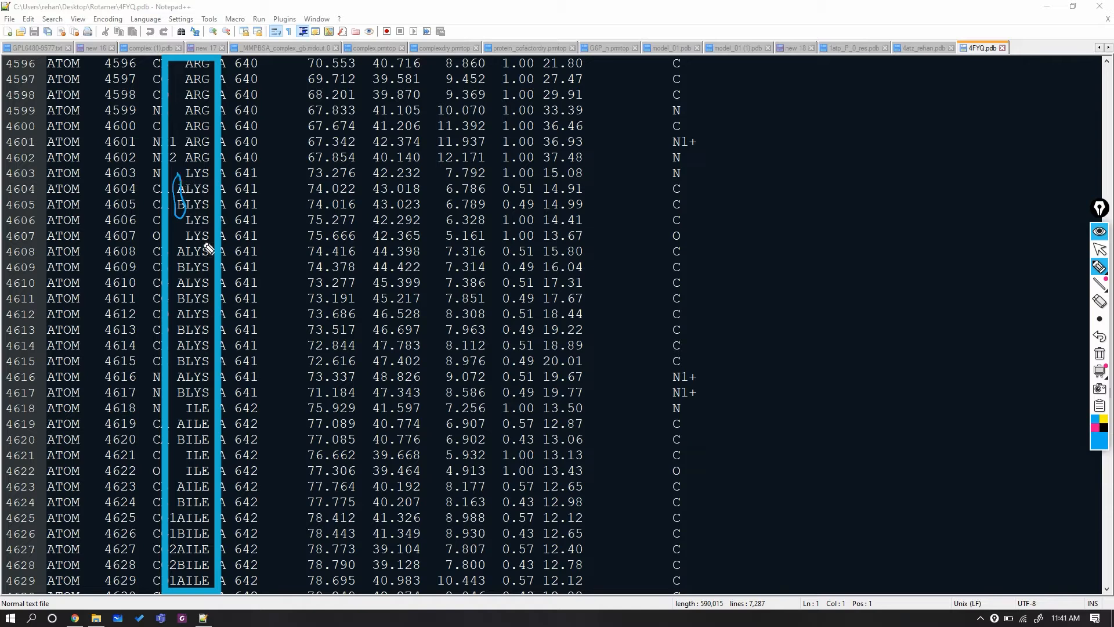
pyautogui.moveTo(177, 246)
pyautogui.mouseDown()
pyautogui.moveTo(186, 400)
pyautogui.moveTo(185, 347)
pyautogui.mouseUp()
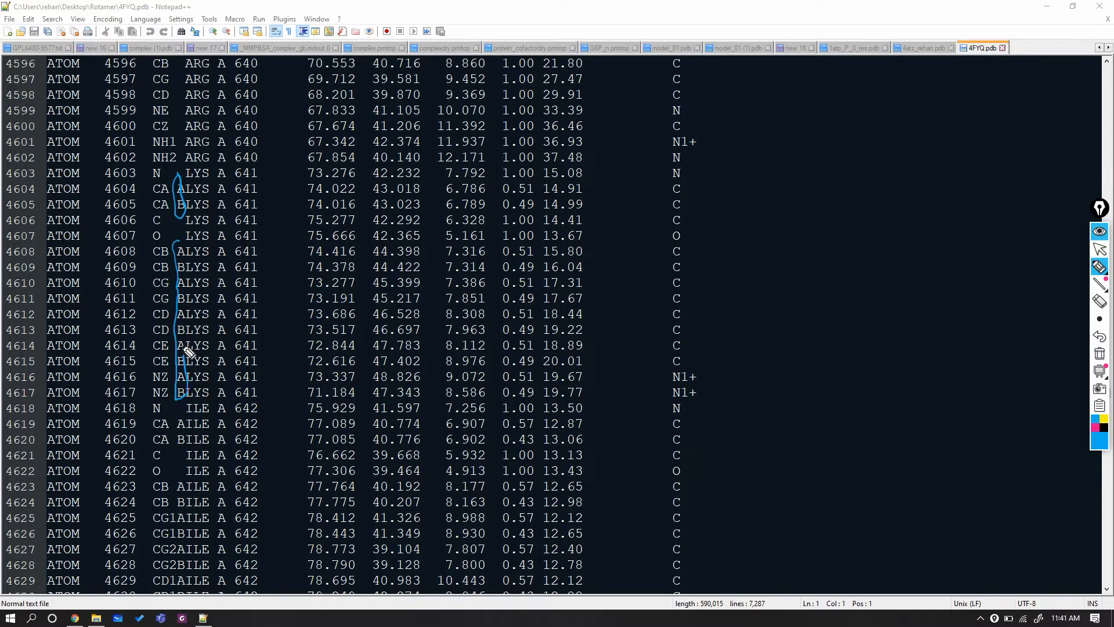
pyautogui.moveTo(188, 351); pyautogui.dragTo(177, 243)
# Step: Underline residue number 641 and handwrite "641" in the empty space beside the atom records
pyautogui.moveTo(233, 195); pyautogui.dragTo(256, 192)
pyautogui.moveTo(848, 106)
pyautogui.mouseDown()
pyautogui.moveTo(819, 138)
pyautogui.moveTo(850, 157)
pyautogui.mouseUp()
pyautogui.moveTo(881, 110); pyautogui.dragTo(864, 146)
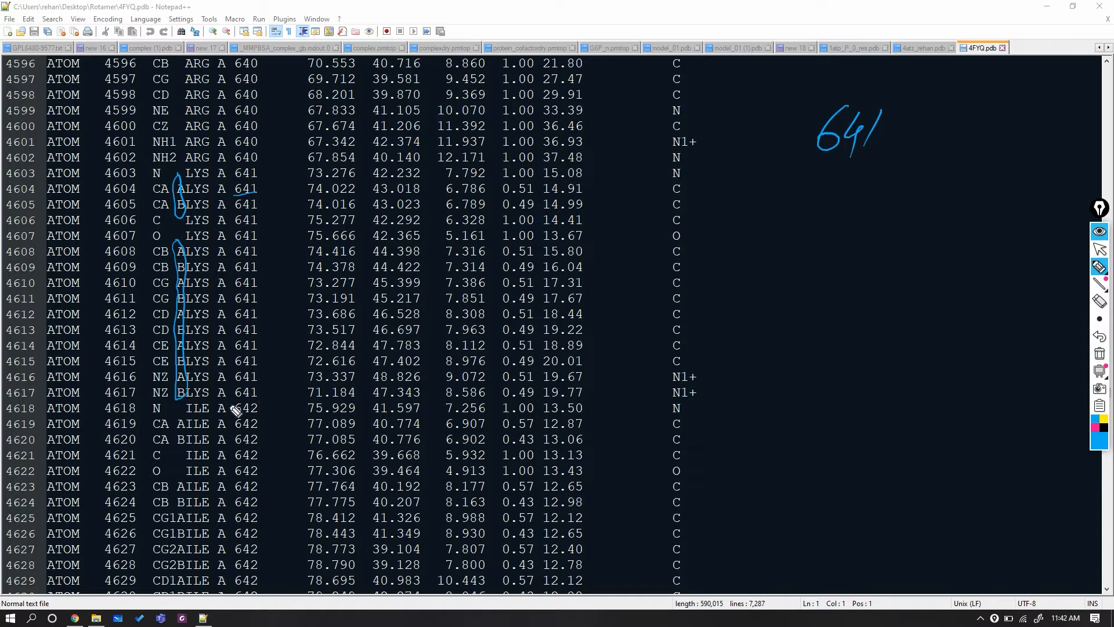
# Step: Circle the A/B prefixes and residue number of isoleucine 642, and handwrite "642" below the first note
pyautogui.moveTo(183, 422)
pyautogui.mouseDown()
pyautogui.moveTo(186, 450)
pyautogui.moveTo(176, 438)
pyautogui.mouseUp()
pyautogui.moveTo(184, 477)
pyautogui.mouseDown()
pyautogui.moveTo(182, 515)
pyautogui.moveTo(187, 489)
pyautogui.mouseUp()
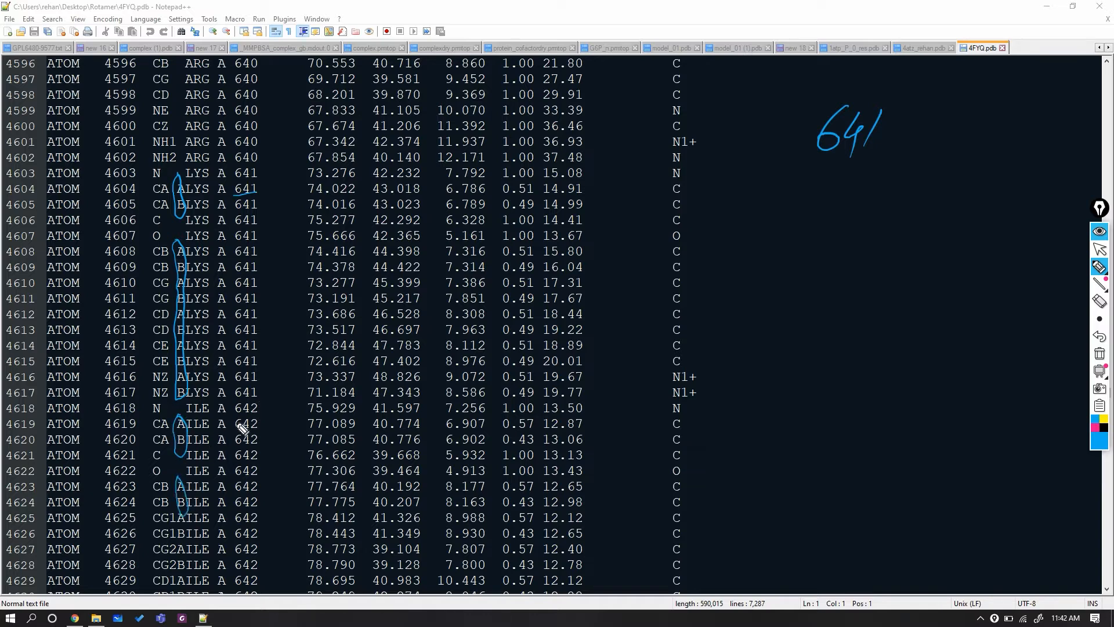
pyautogui.moveTo(233, 415)
pyautogui.mouseDown()
pyautogui.moveTo(233, 462)
pyautogui.moveTo(230, 413)
pyautogui.mouseUp()
pyautogui.moveTo(828, 159); pyautogui.dragTo(818, 185)
pyautogui.moveTo(843, 164); pyautogui.dragTo(845, 195)
pyautogui.moveTo(861, 163); pyautogui.dragTo(878, 190)
pyautogui.click(897, 185)
pyautogui.click(1100, 250)
pyautogui.moveTo(1100, 208); pyautogui.dragTo(1079, 209)
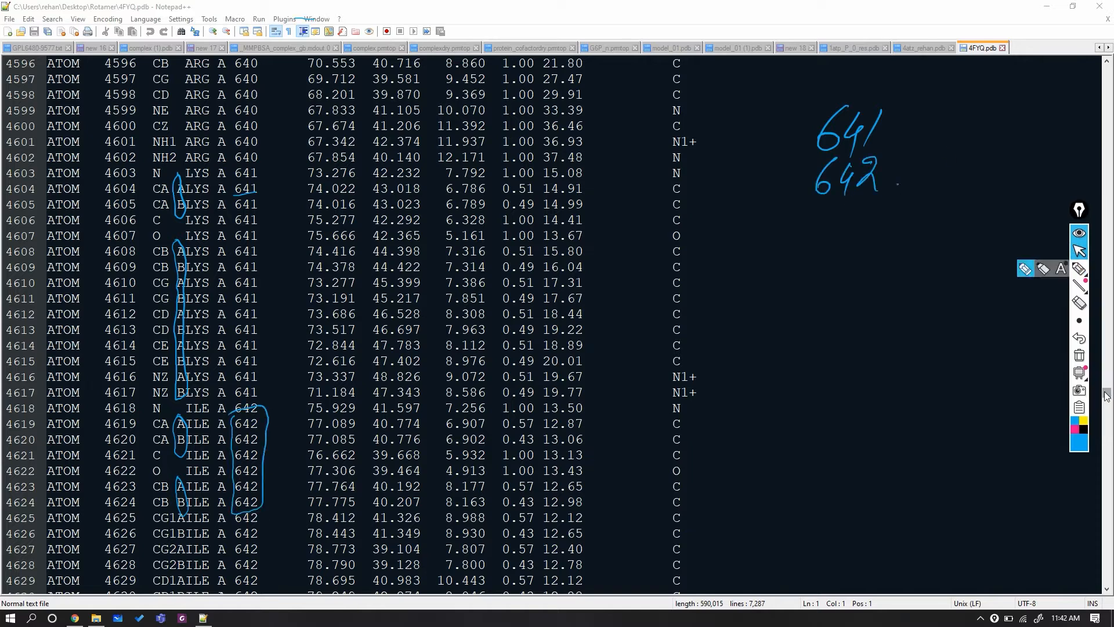
# Step: Find the arginine residue with A/B prefixes, box its number 658, and handwrite "658" below the other notes
pyautogui.moveTo(1104, 392); pyautogui.dragTo(1105, 402)
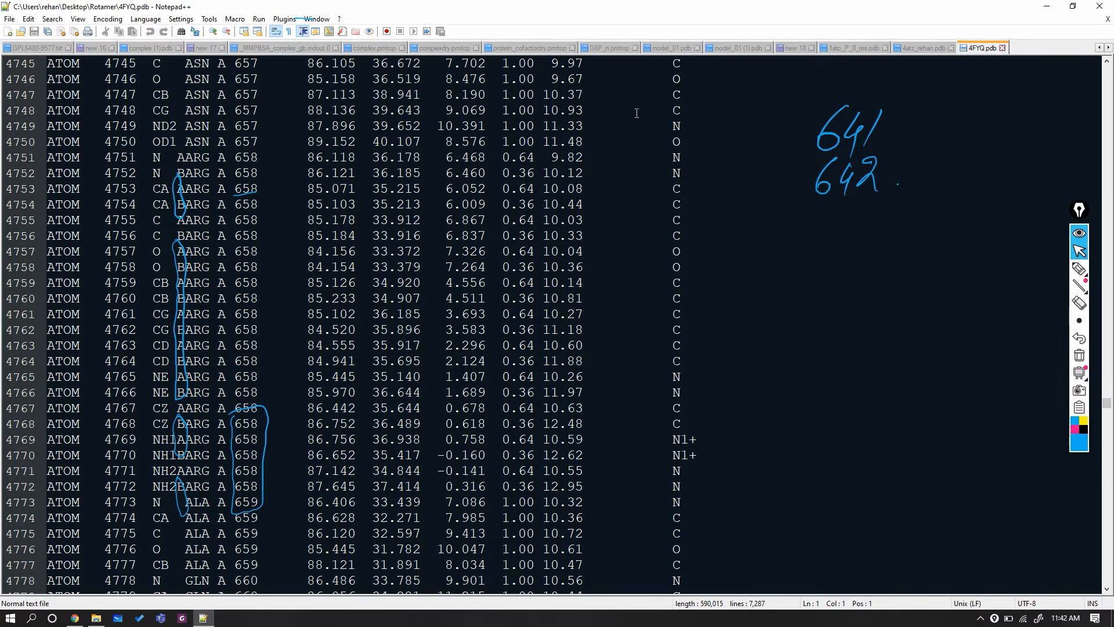
pyautogui.click(1079, 268)
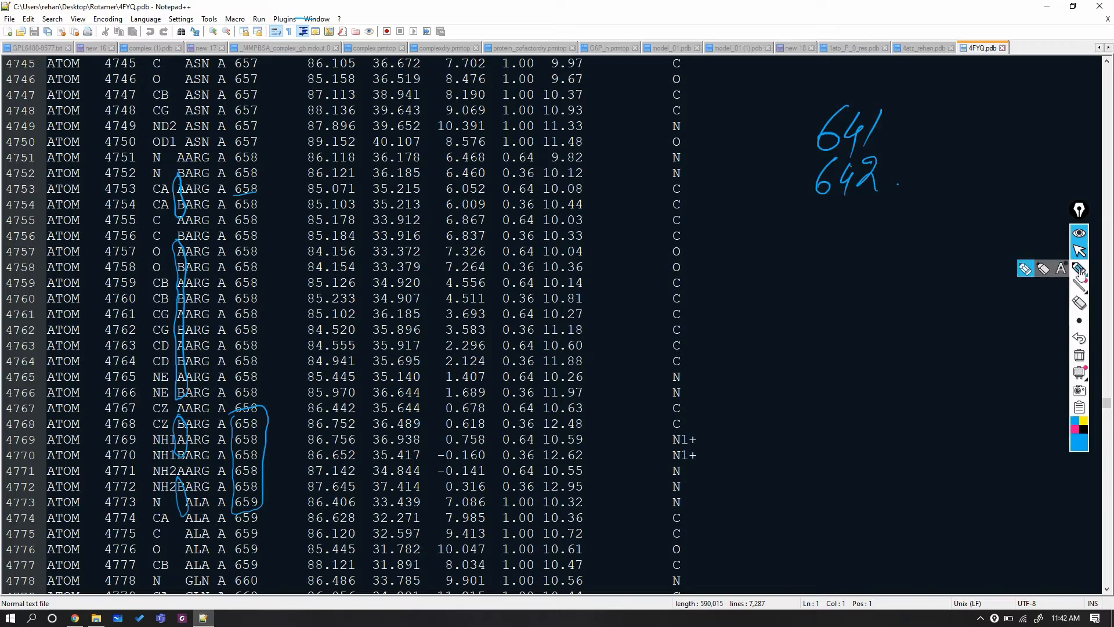
pyautogui.moveTo(254, 146); pyautogui.dragTo(228, 230)
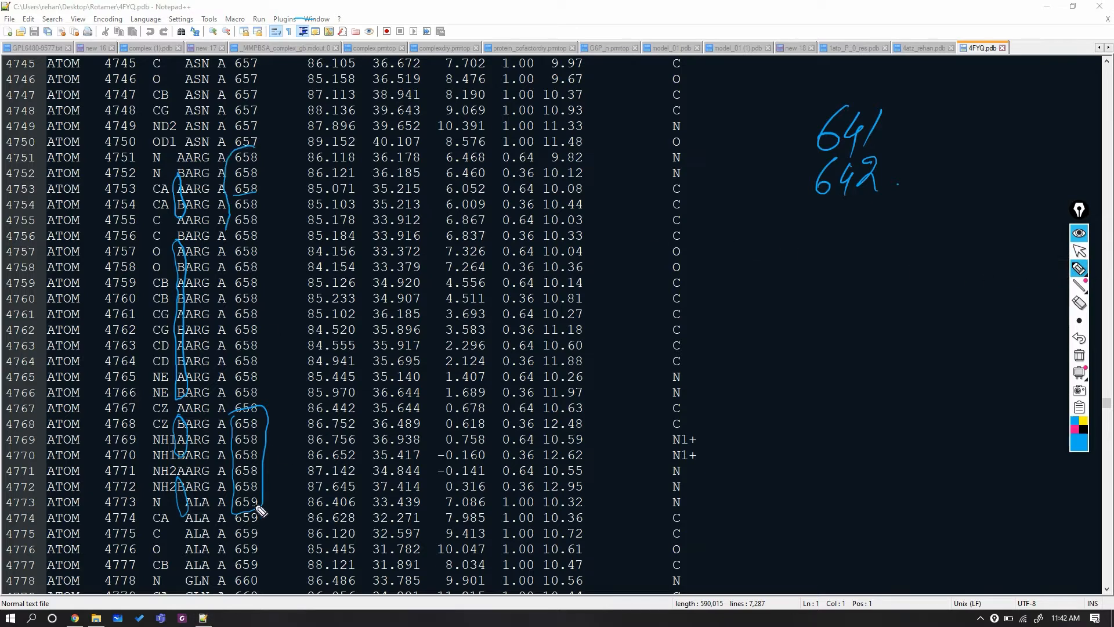
pyautogui.moveTo(255, 147); pyautogui.dragTo(234, 237)
pyautogui.moveTo(834, 203); pyautogui.dragTo(813, 240)
pyautogui.moveTo(846, 216); pyautogui.dragTo(842, 237)
pyautogui.moveTo(881, 200); pyautogui.dragTo(869, 202)
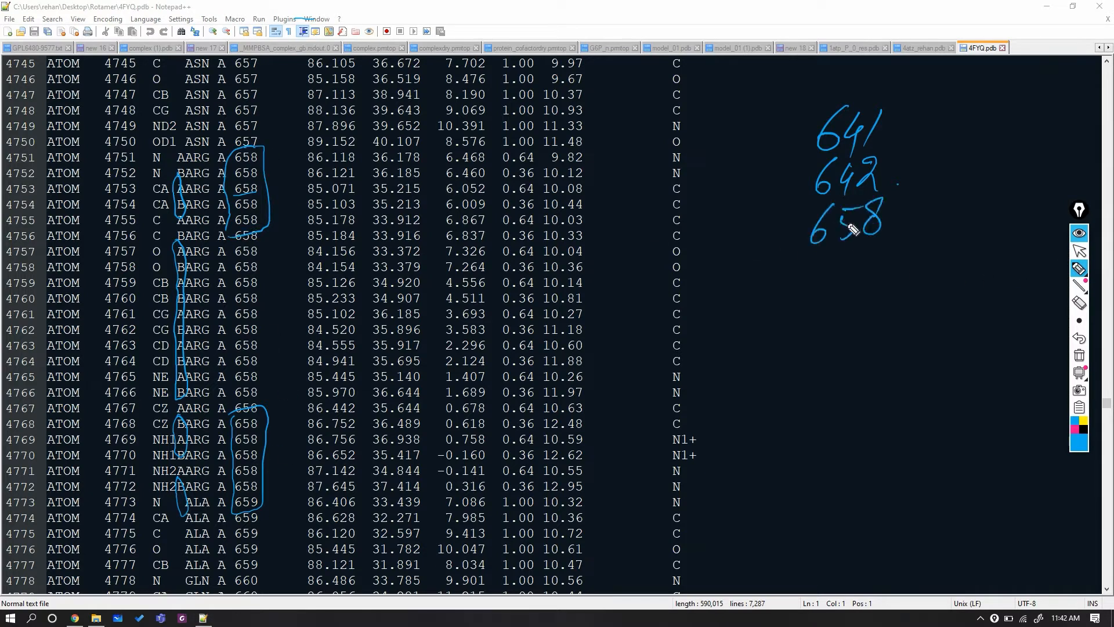
# Step: Create a new text file listing 641, 642 and 658 on separate lines, and clear the ink annotations
pyautogui.click(1080, 251)
pyautogui.hotkey('ctrl', 'n')
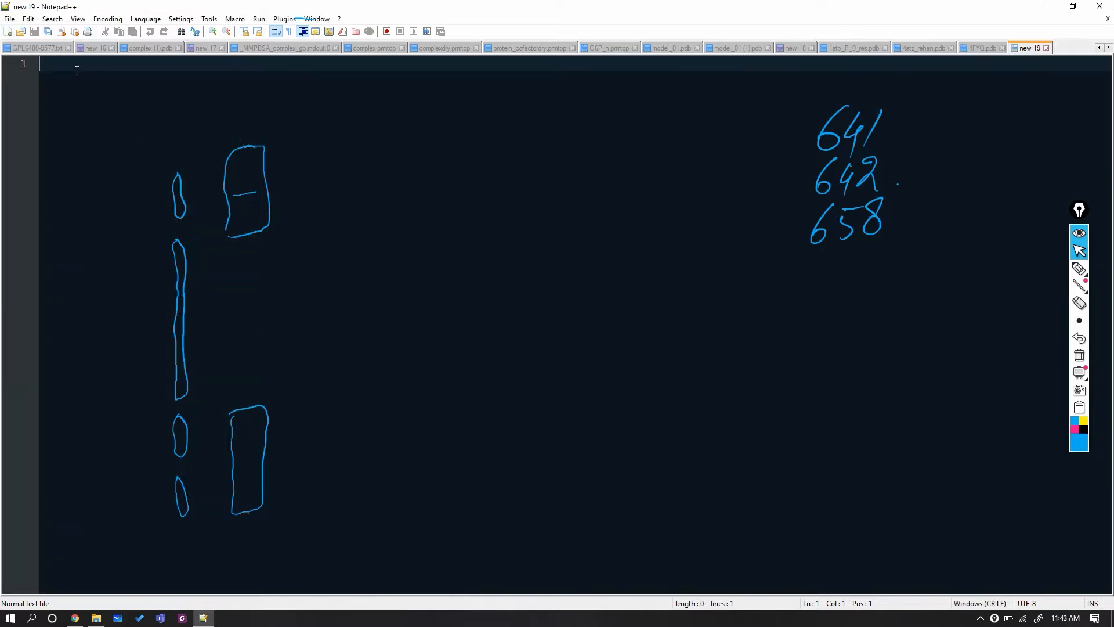
pyautogui.write('641')
pyautogui.press('Return')
pyautogui.write('642')
pyautogui.press('Return')
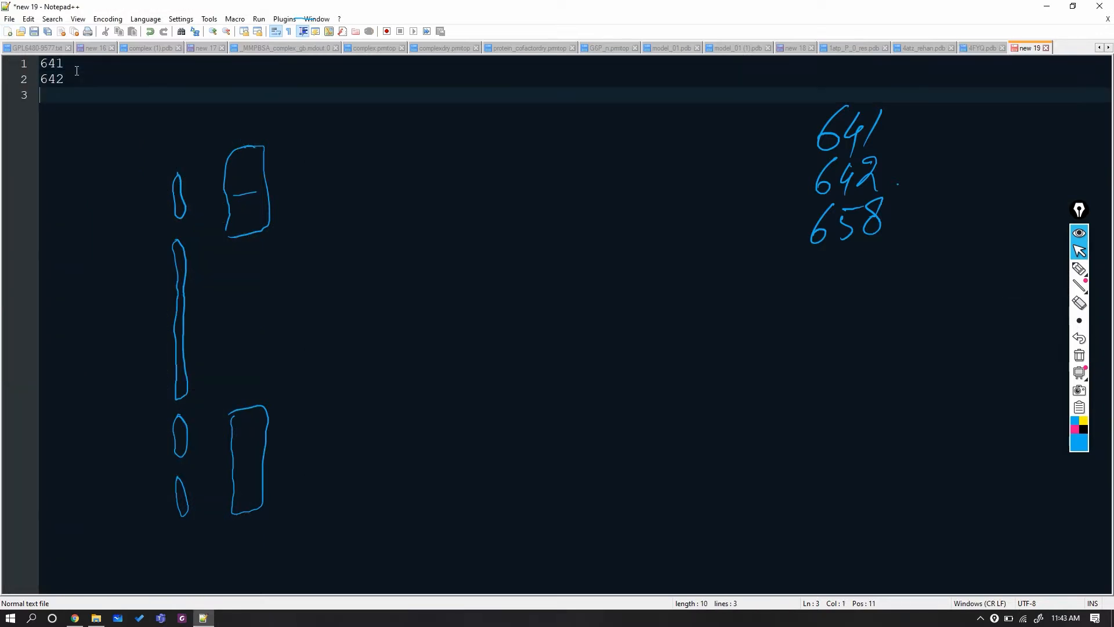
pyautogui.write('658')
pyautogui.press('Return')
pyautogui.hotkey('ctrl', 'shift', '7')
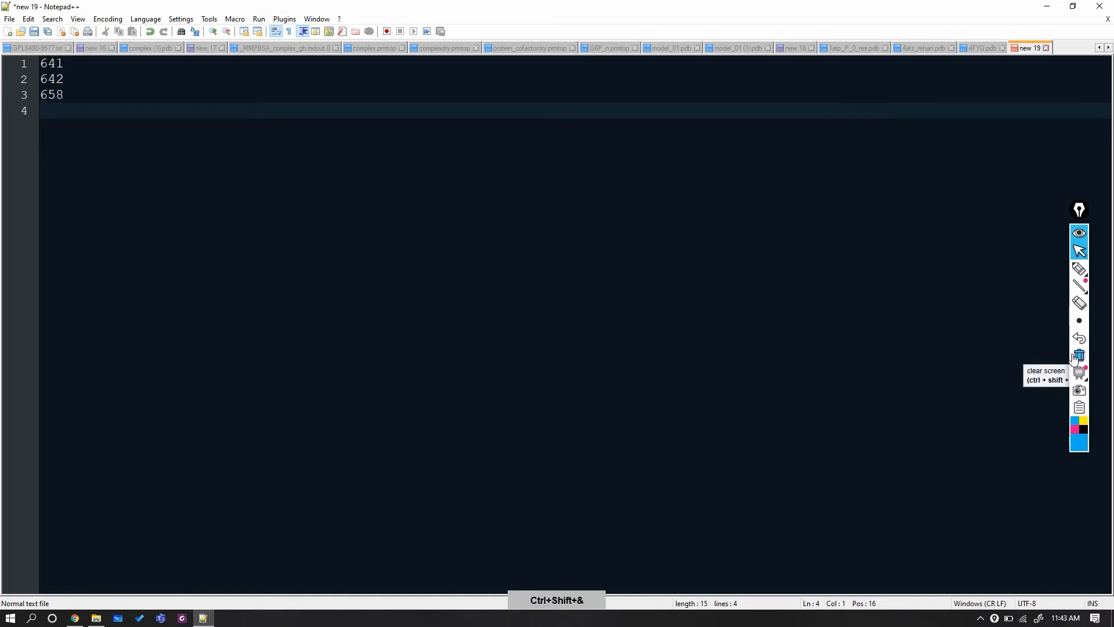
# Step: Find the next residue with A/B prefixes in 4FYQ.pdb, serine 700, and add 700 to the residue list
pyautogui.click(980, 47)
pyautogui.moveTo(1101, 409); pyautogui.dragTo(1099, 429)
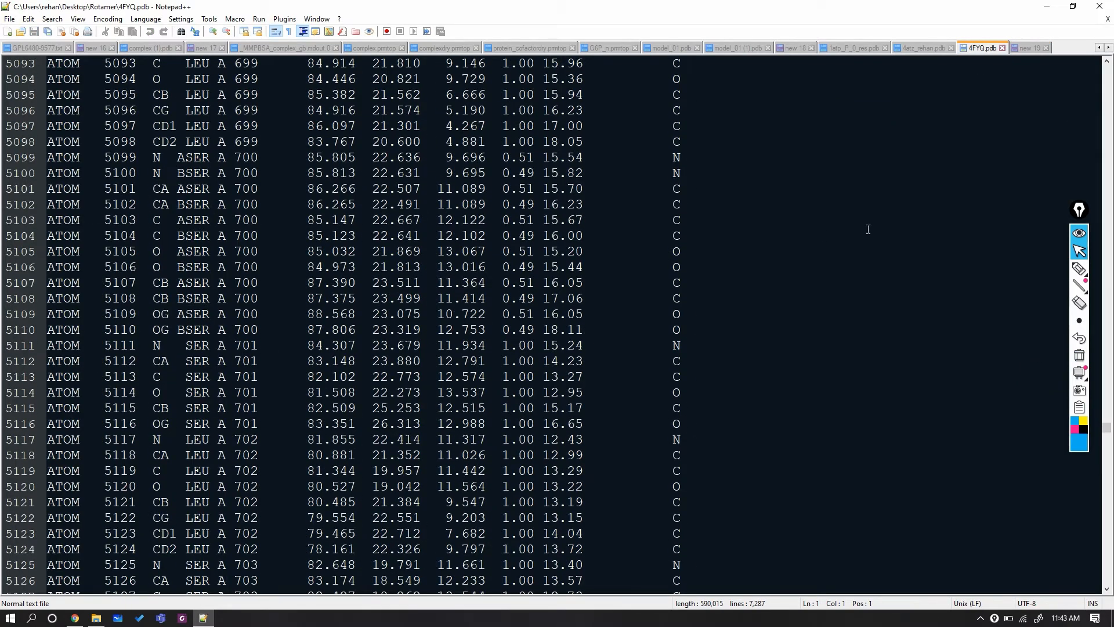
pyautogui.doubleClick(246, 157)
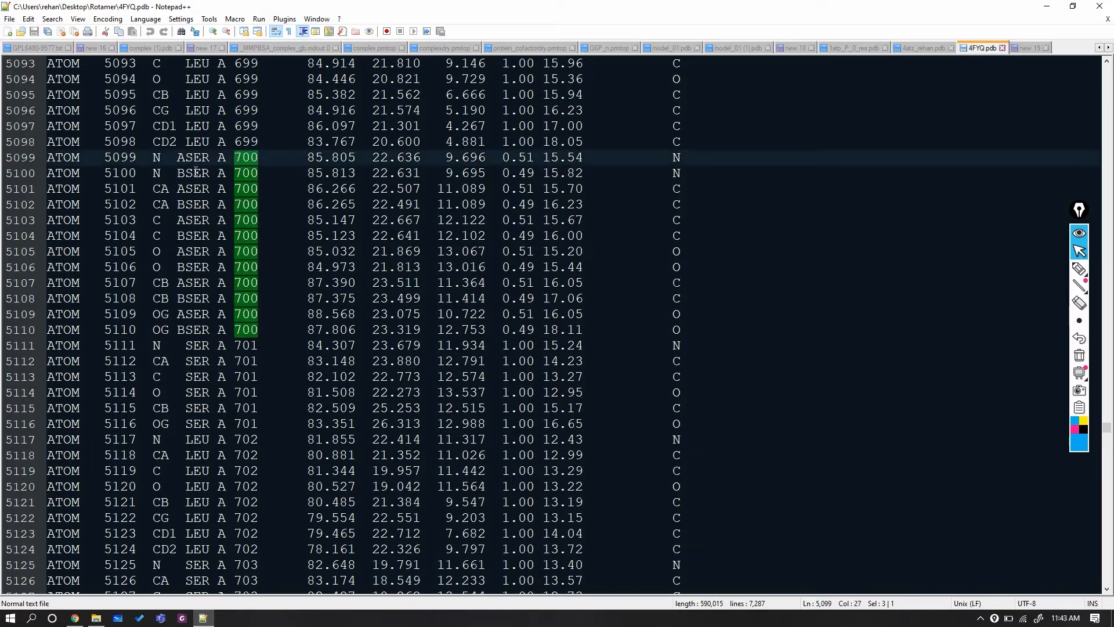
pyautogui.hotkey('ctrl', 'Tab')
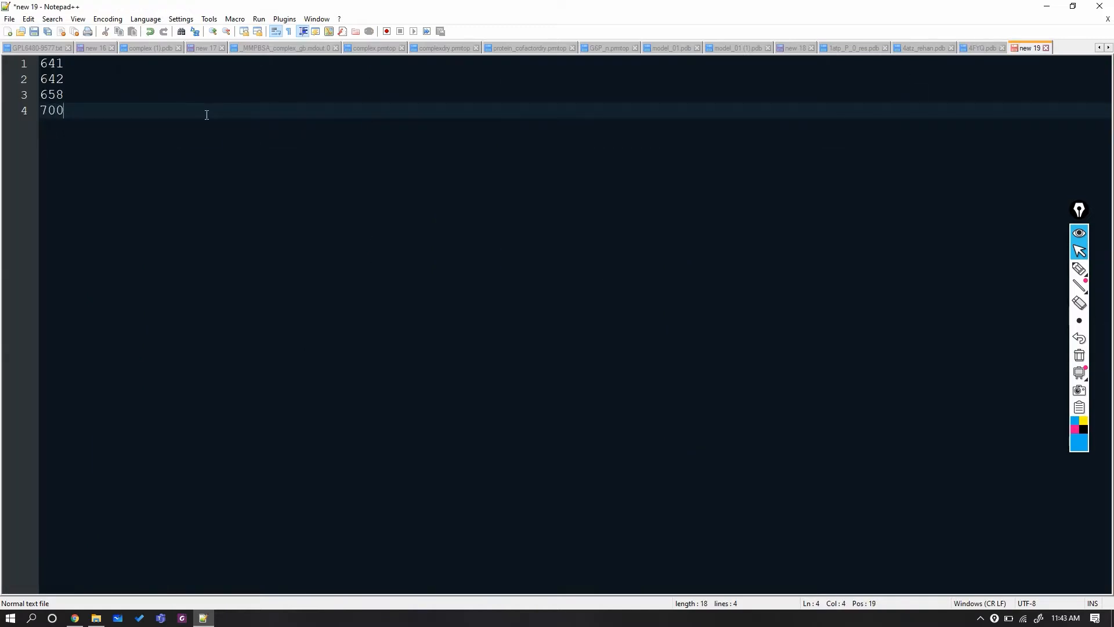
pyautogui.press('Return')
# Step: Locate the A/B-prefixed serine 758 in 4FYQ.pdb and add 758 to the residue list
pyautogui.hotkey('ctrl', 'Tab')
pyautogui.doubleClick(240, 210)
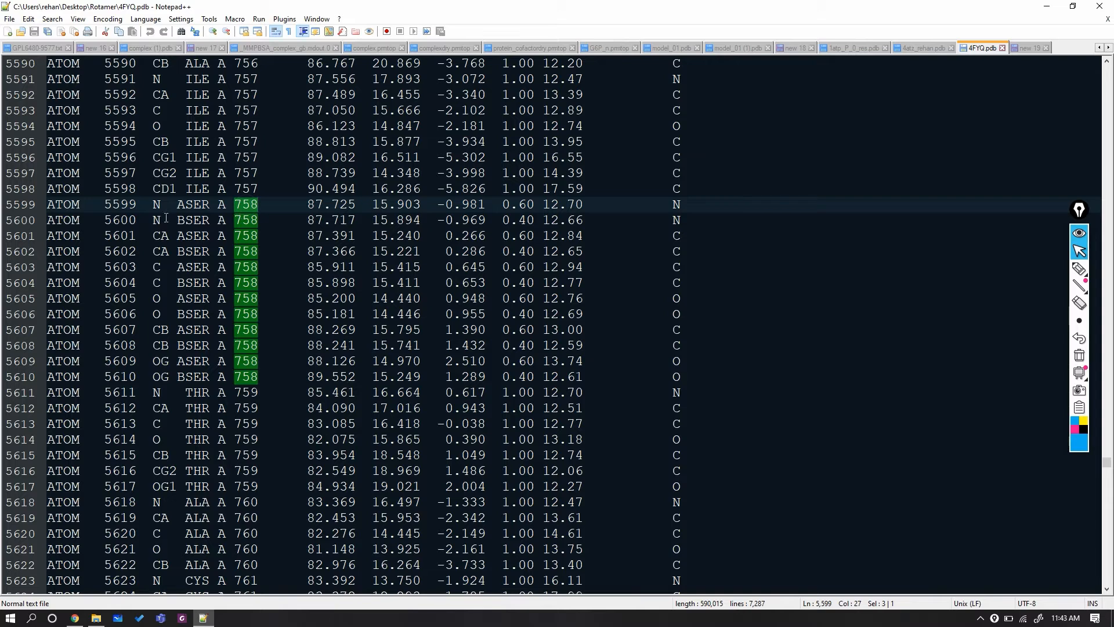
pyautogui.hotkey('ctrl', 'Tab')
pyautogui.write('75')
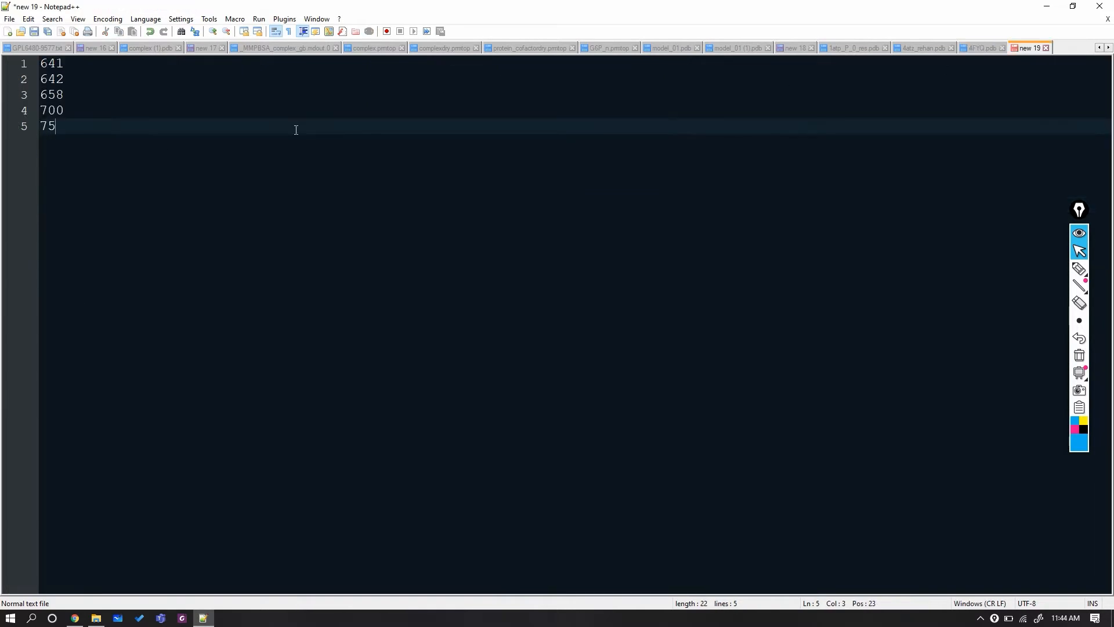
pyautogui.write('8')
# Step: Locate the A/B-prefixed threonine 820 in 4FYQ.pdb and add 820 to the residue list
pyautogui.hotkey('ctrl', 'Tab')
pyautogui.scroll(-20, 246, 348)
pyautogui.doubleClick(246, 377)
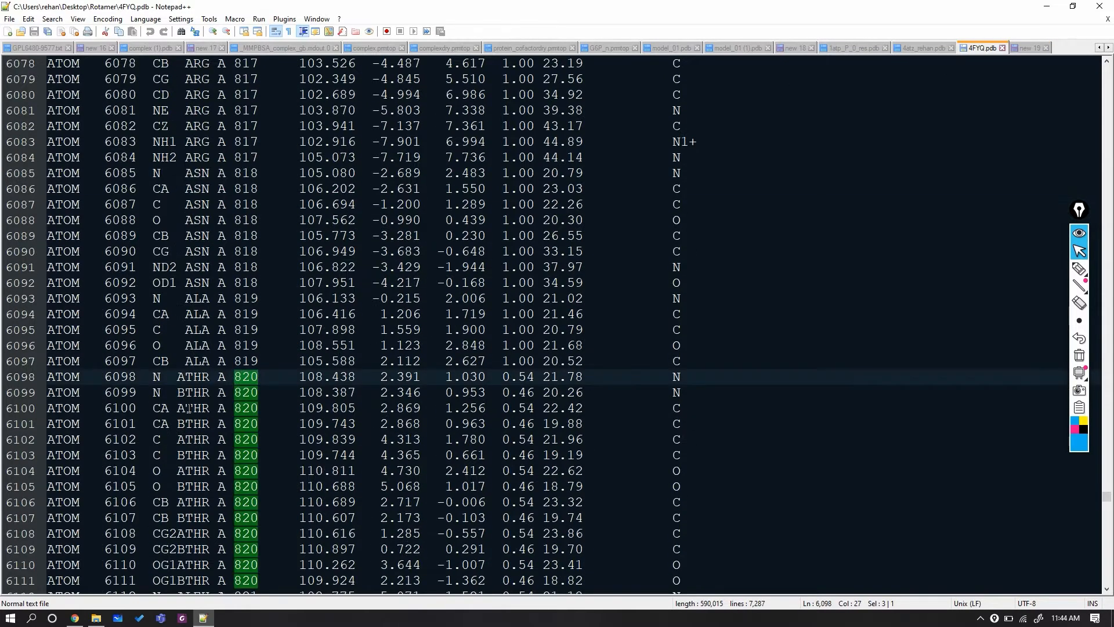
pyautogui.hotkey('ctrl', 'Tab')
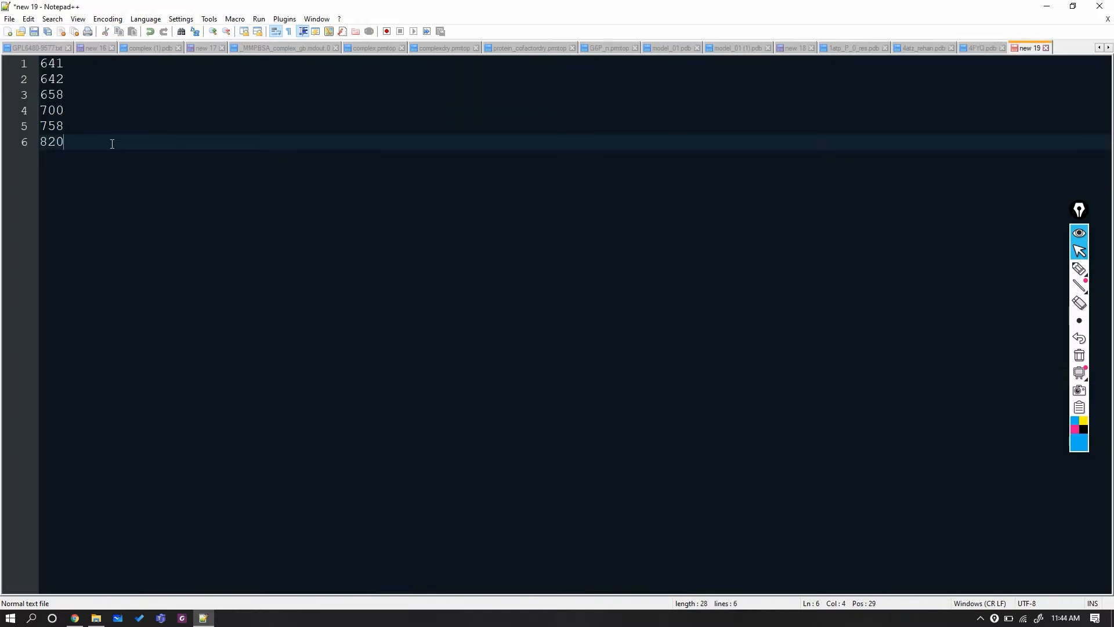
pyautogui.press('Return')
# Step: Identify the A/B-prefixed leucine 821 and valine 822 in 4FYQ.pdb and add 821 and 822 to the residue list
pyautogui.hotkey('ctrl', 'Tab')
pyautogui.scroll(-10, 247, 348)
pyautogui.doubleClick(246, 141)
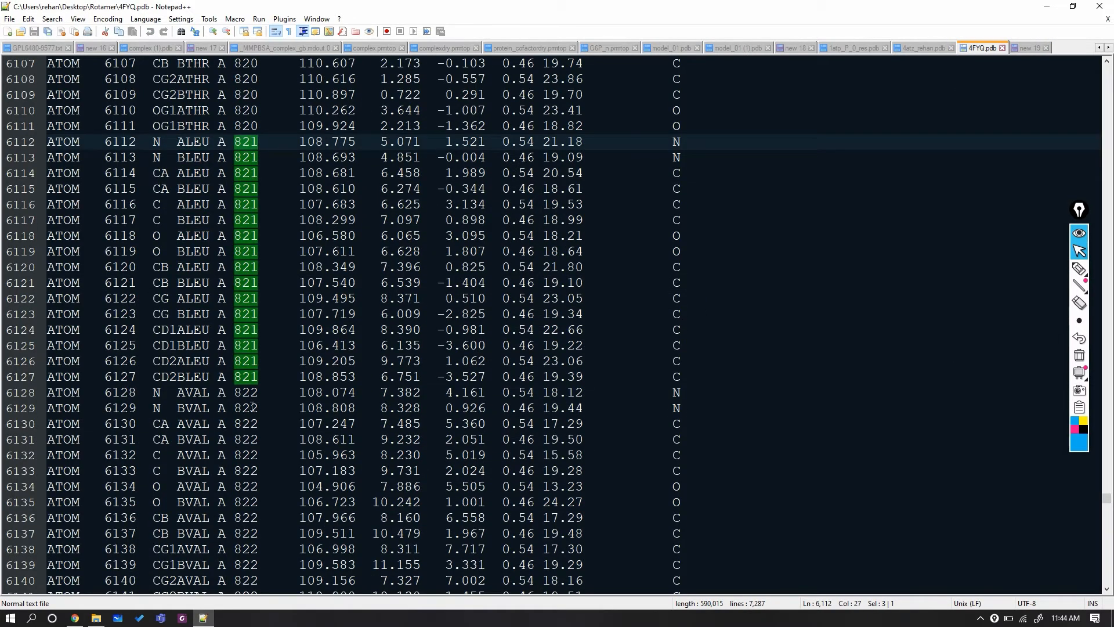
pyautogui.doubleClick(181, 394)
pyautogui.doubleClick(182, 440)
pyautogui.doubleClick(244, 394)
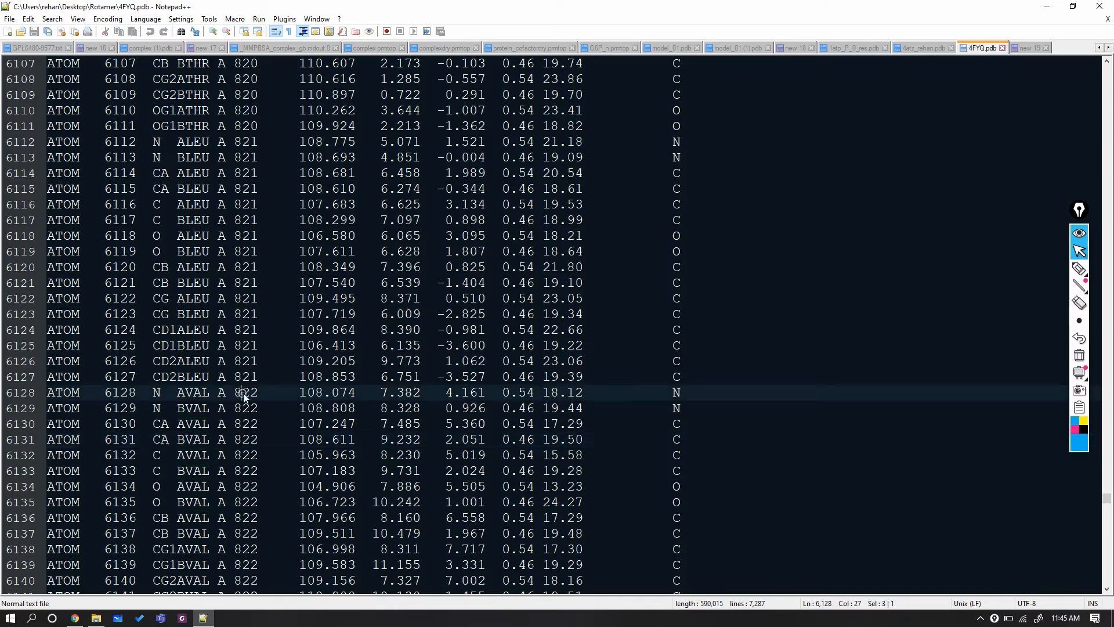
pyautogui.hotkey('ctrl', 'Tab')
pyautogui.write('821')
pyautogui.press('Return')
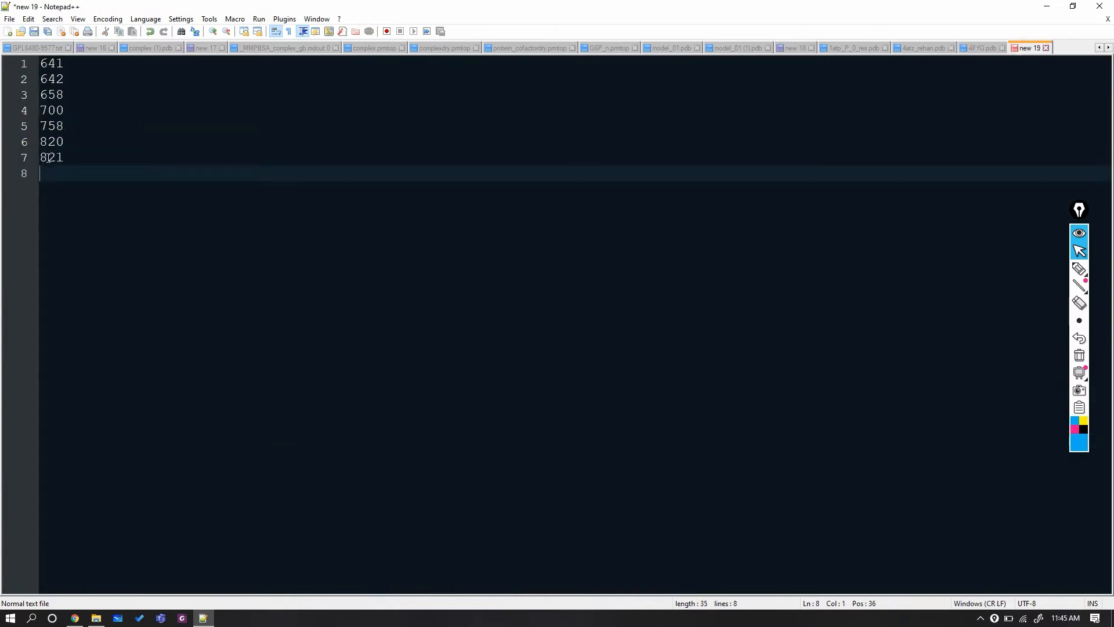
pyautogui.write('823')
pyautogui.press('Return')
# Step: Locate the A/B-prefixed asparagine 823 in 4FYQ.pdb and add 823 to the residue list
pyautogui.click(980, 48)
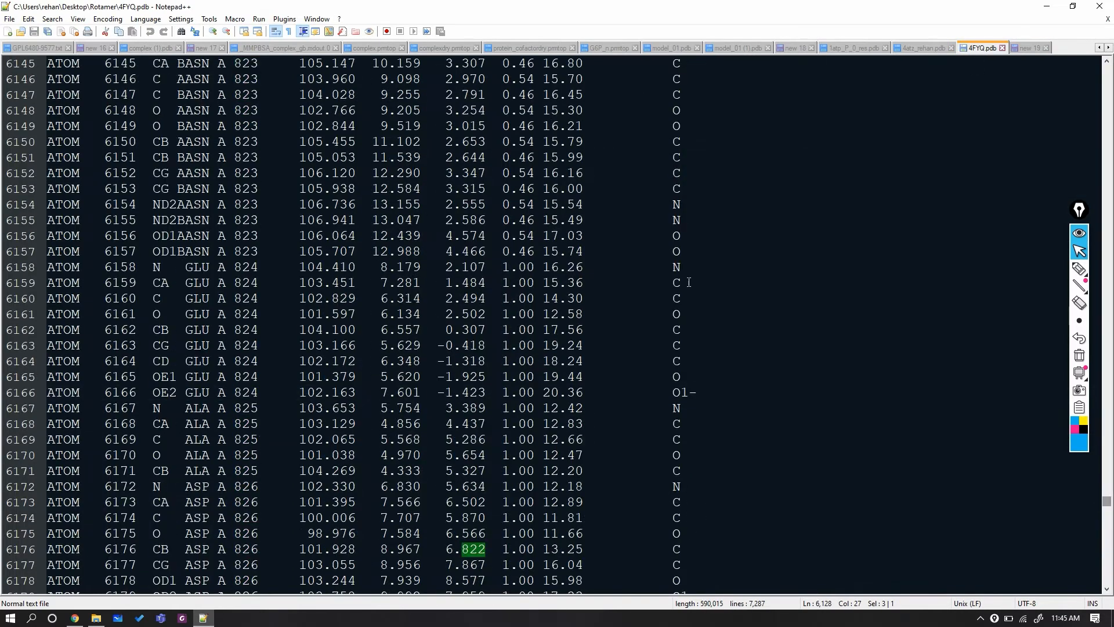
pyautogui.doubleClick(244, 145)
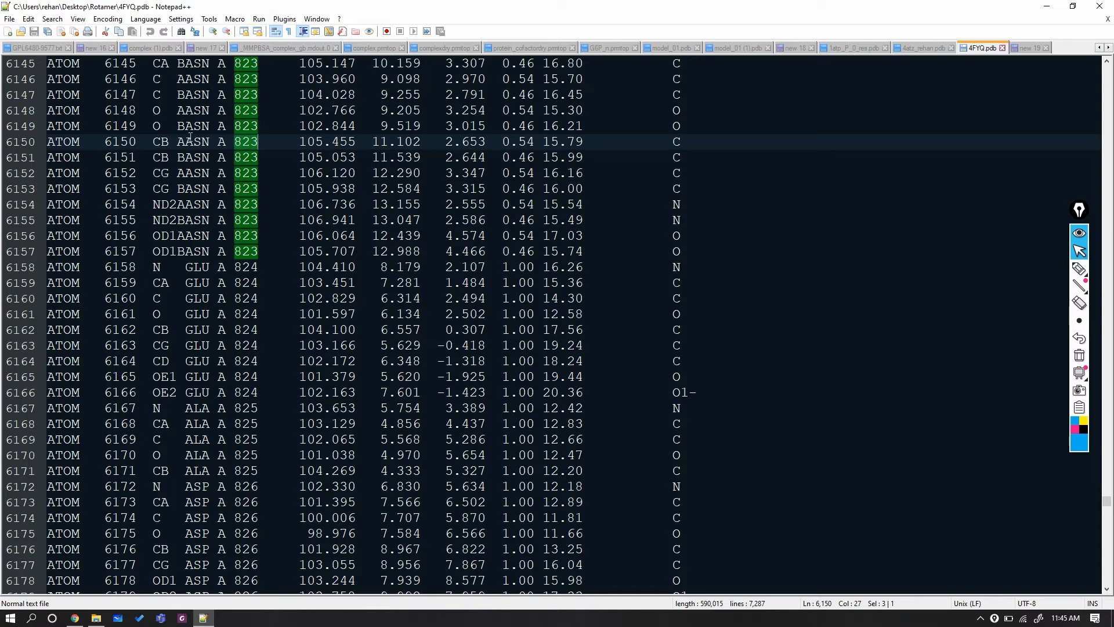
pyautogui.click(1025, 51)
pyautogui.write('823')
pyautogui.press('Return')
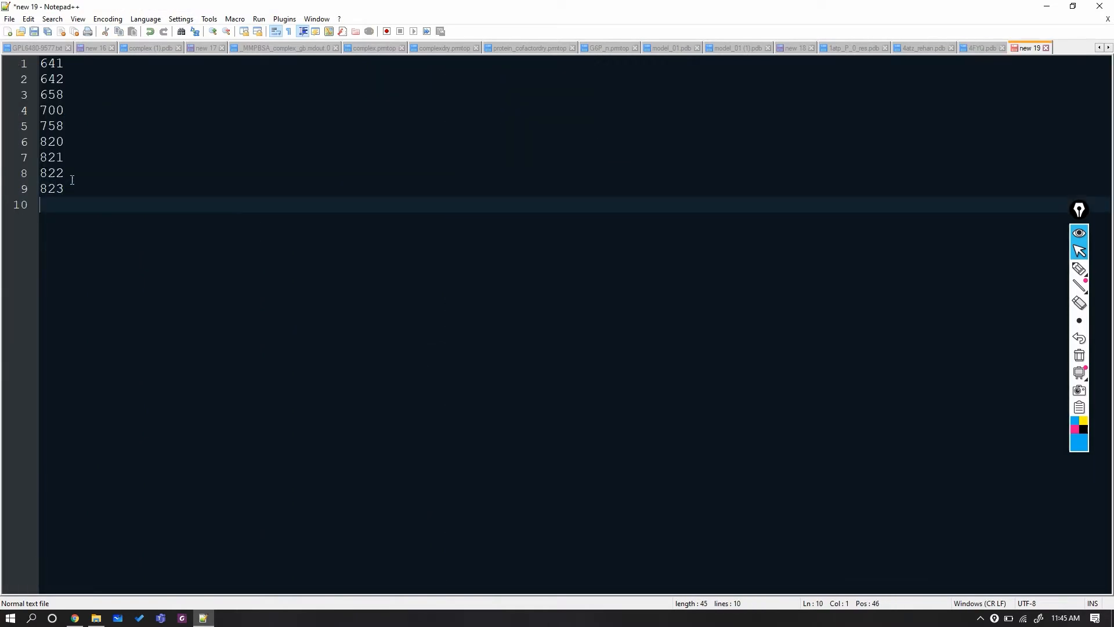
# Step: Locate the A/B-prefixed arginine 935 in 4FYQ.pdb and add 935 to the residue list
pyautogui.hotkey('ctrl', 'Tab')
pyautogui.moveTo(1106, 503); pyautogui.dragTo(1094, 563)
pyautogui.doubleClick(193, 142)
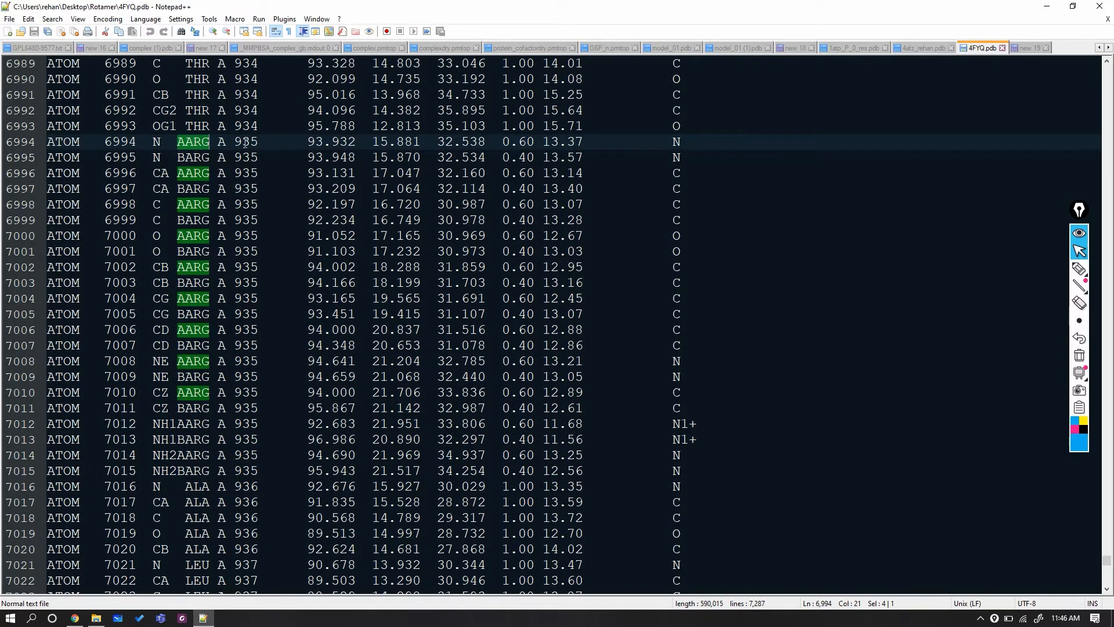
pyautogui.doubleClick(246, 143)
pyautogui.click(1028, 50)
pyautogui.write('935')
pyautogui.press('Return')
# Step: Check the remaining atom records through the end of 4FYQ.pdb for A/B prefixes and return to the residue list
pyautogui.click(983, 48)
pyautogui.moveTo(1106, 561); pyautogui.dragTo(1105, 582)
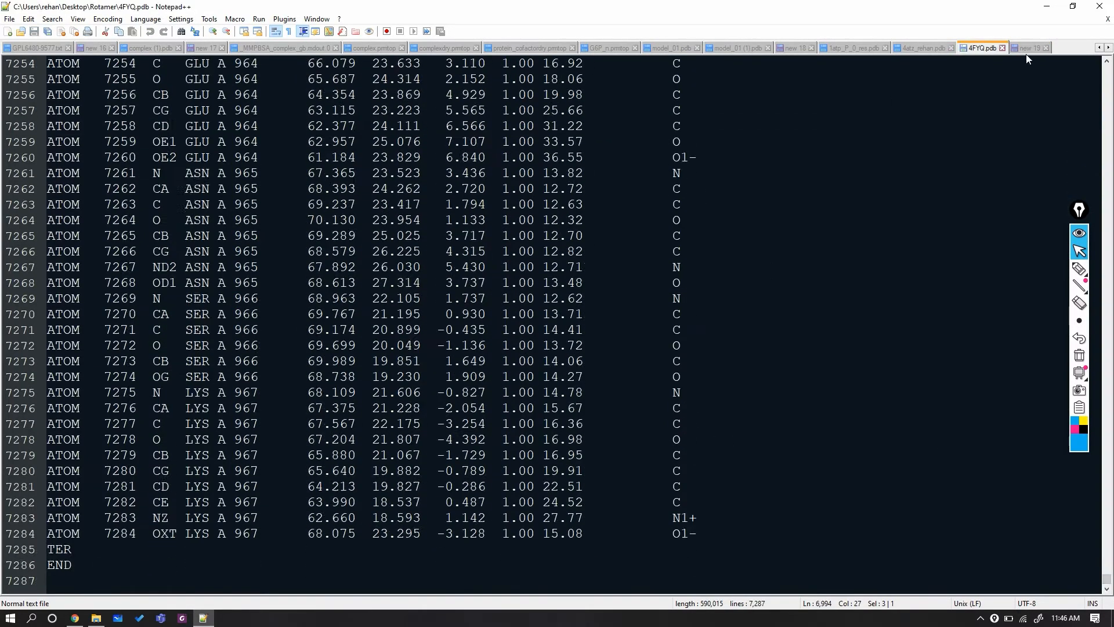
pyautogui.click(1027, 49)
# Step: Bracket the finished residue list with the pen, handwrite a note beside it, and clear the ink
pyautogui.click(1079, 268)
pyautogui.moveTo(68, 61)
pyautogui.mouseDown()
pyautogui.moveTo(104, 230)
pyautogui.moveTo(54, 235)
pyautogui.mouseUp()
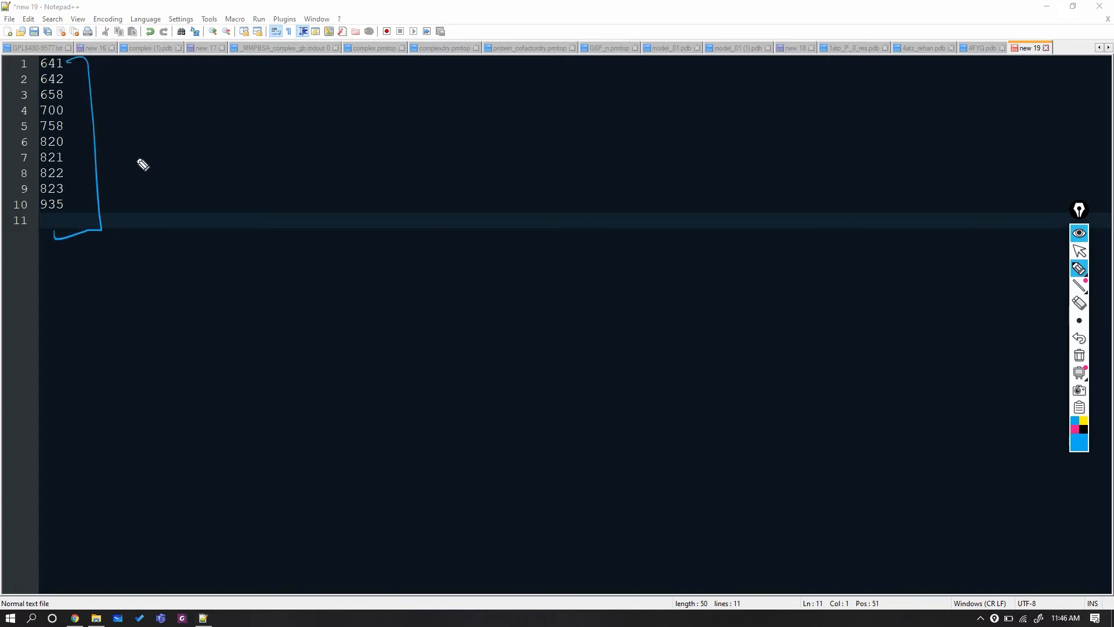
pyautogui.moveTo(127, 130)
pyautogui.mouseDown()
pyautogui.moveTo(147, 152)
pyautogui.moveTo(213, 141)
pyautogui.mouseUp()
pyautogui.moveTo(228, 118)
pyautogui.mouseDown()
pyautogui.moveTo(225, 136)
pyautogui.moveTo(286, 136)
pyautogui.moveTo(286, 149)
pyautogui.mouseUp()
pyautogui.moveTo(113, 182); pyautogui.dragTo(314, 155)
pyautogui.click(1079, 251)
pyautogui.click(1079, 355)
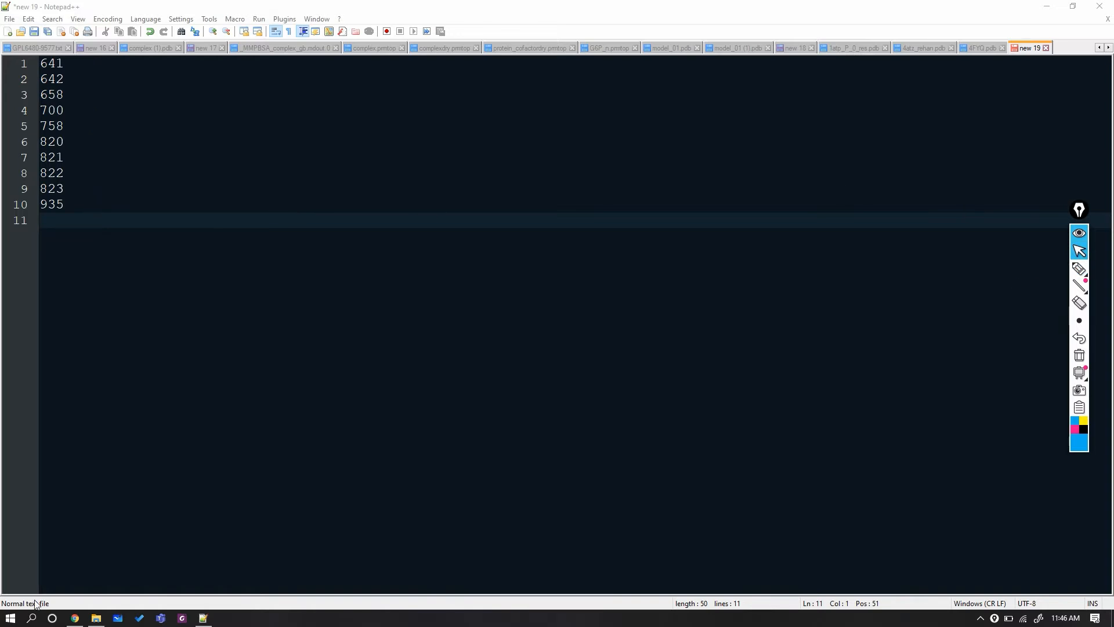
# Step: Launch UCSF Chimera 1.14
pyautogui.press('super')
pyautogui.write('chimera')
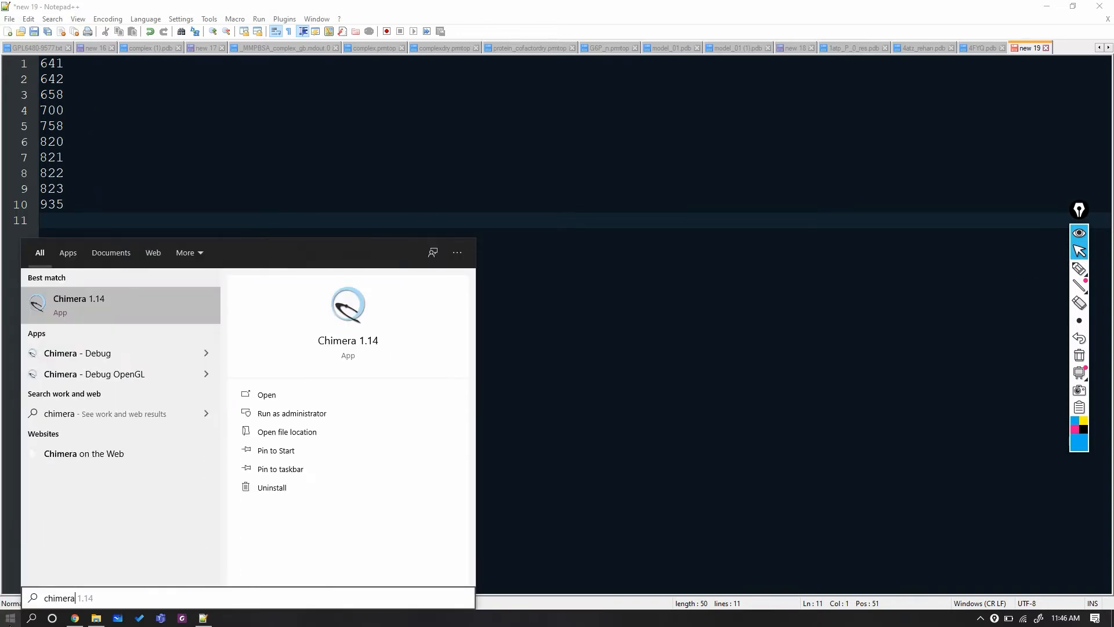
pyautogui.press('Return')
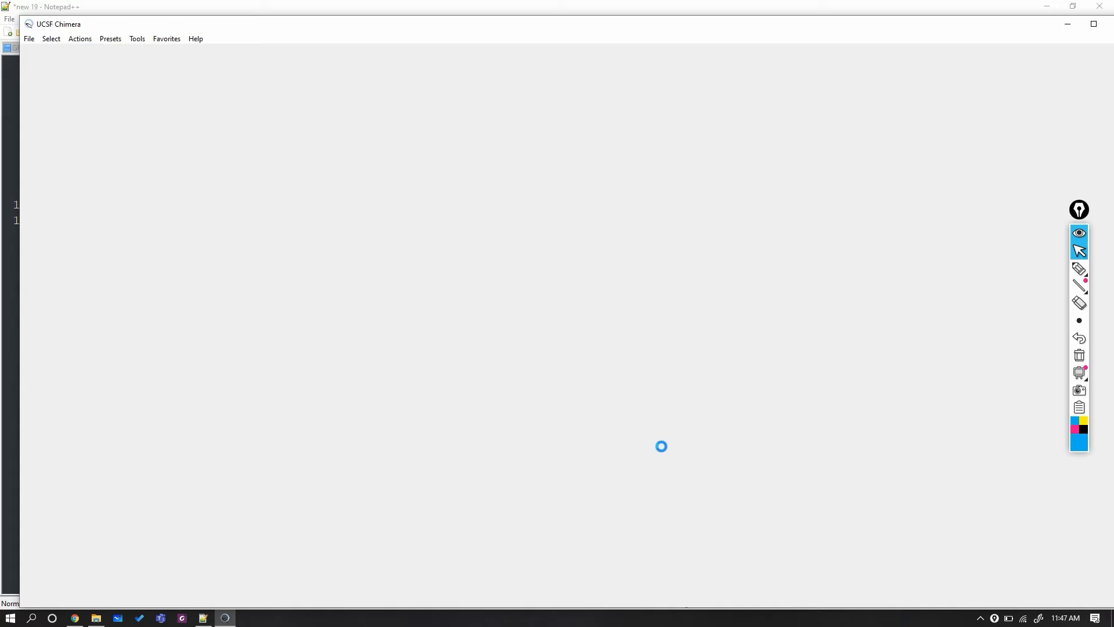
# Step: Open 4FYQ.pdb from the Desktop folder
pyautogui.click(9, 20)
pyautogui.click(29, 39)
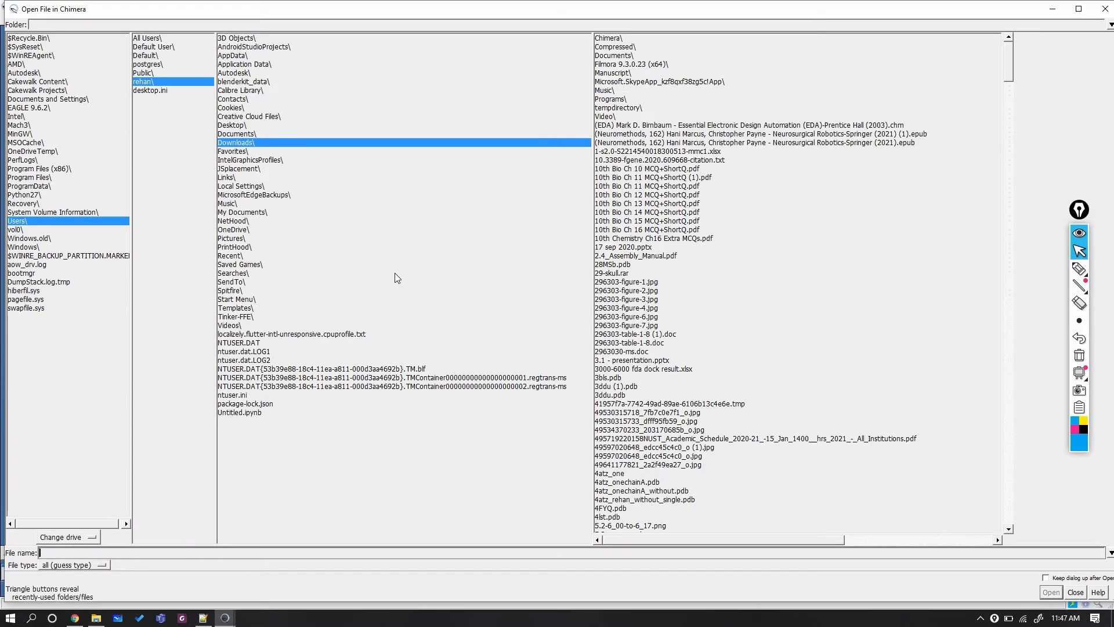
pyautogui.click(236, 125)
pyautogui.click(610, 115)
pyautogui.click(1048, 591)
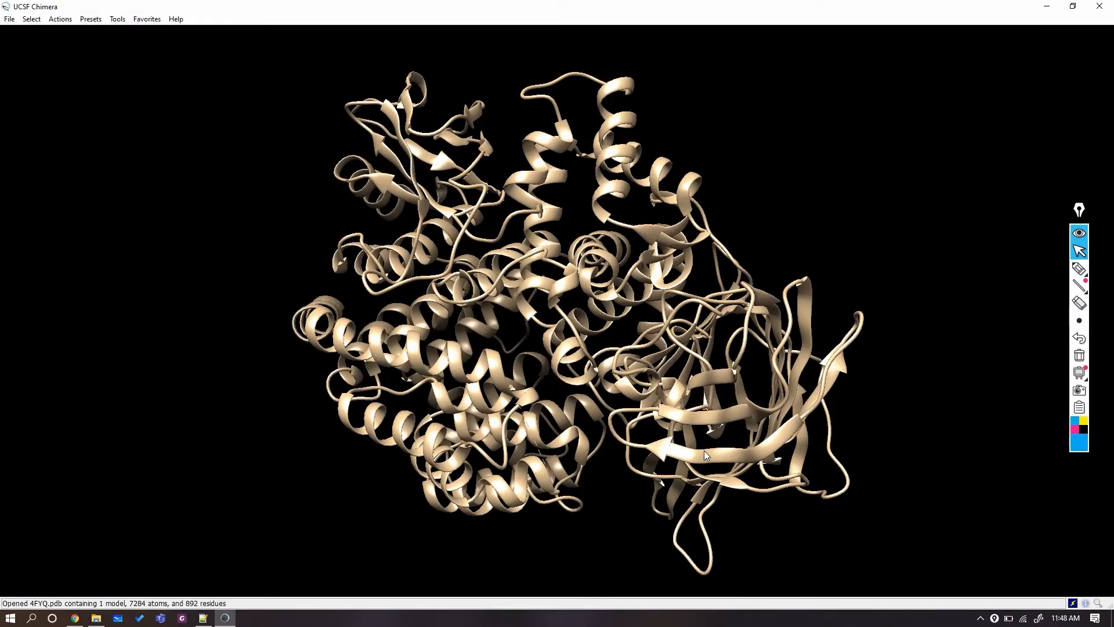
pyautogui.moveTo(917, 266); pyautogui.dragTo(772, 232)
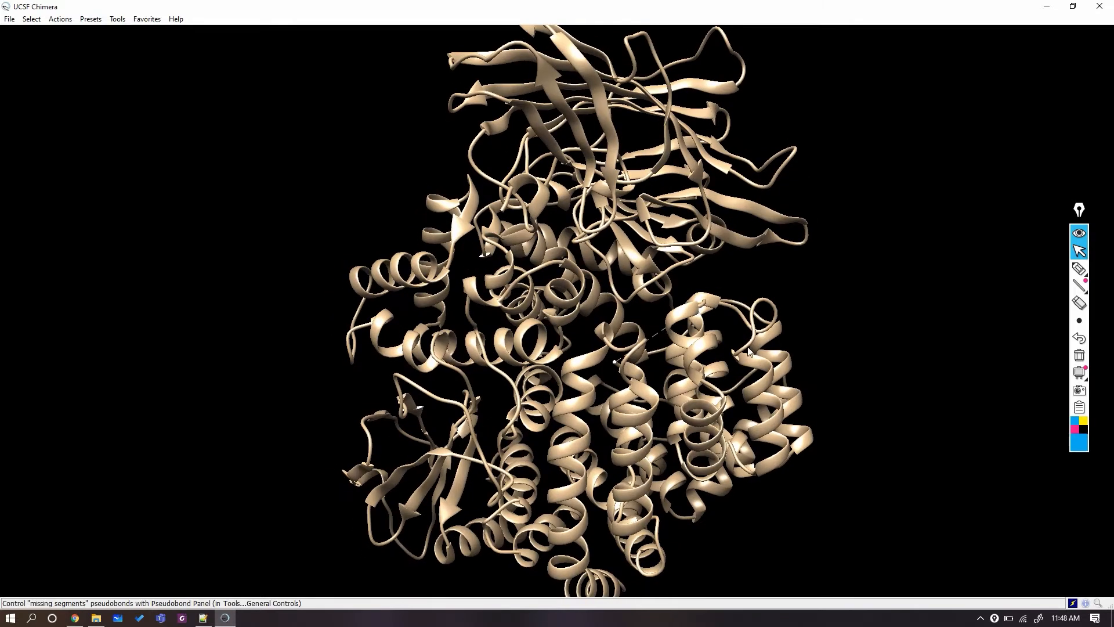
# Step: Display the chain A sequence of 4FYQ.pdb and enlarge its window to show all rows
pyautogui.click(145, 20)
pyautogui.moveTo(117, 20)
pyautogui.moveTo(103, 97)
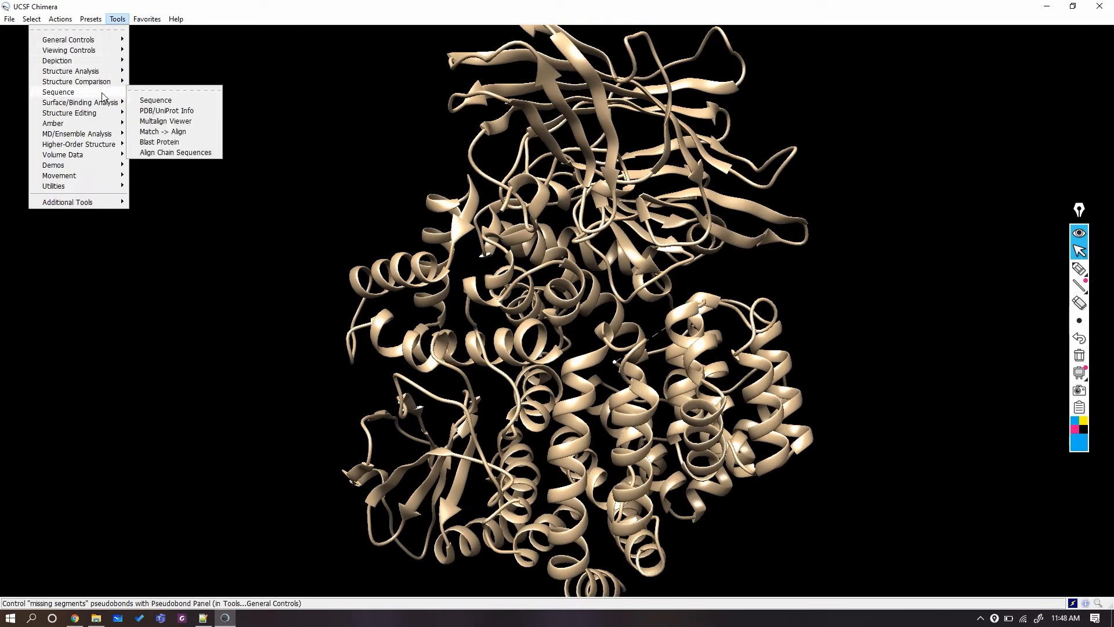
pyautogui.click(158, 100)
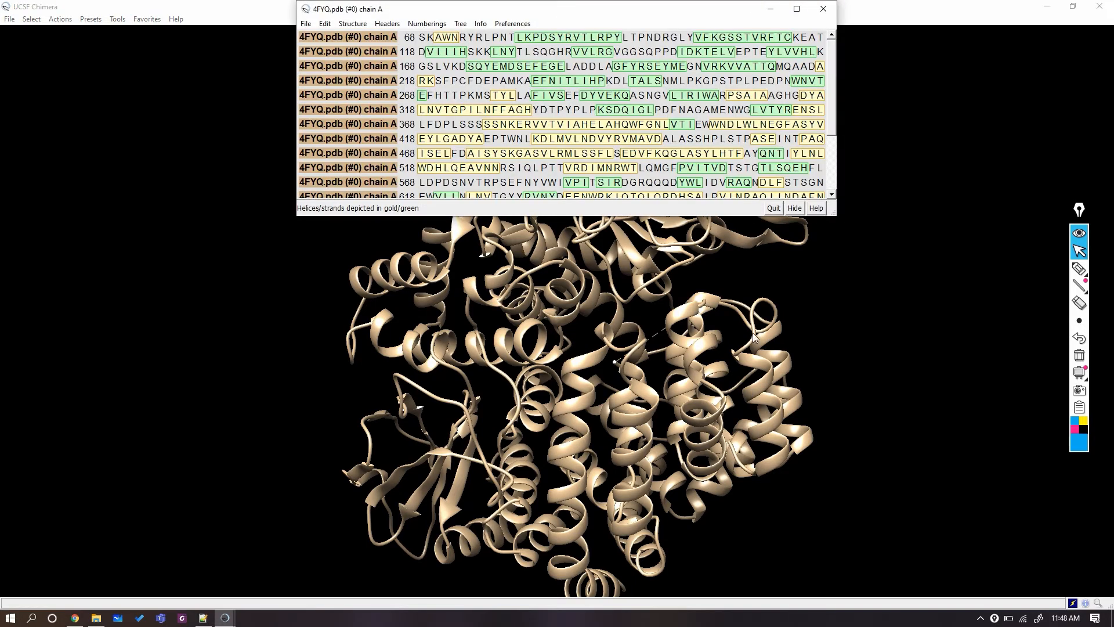
pyautogui.moveTo(835, 224); pyautogui.dragTo(832, 306)
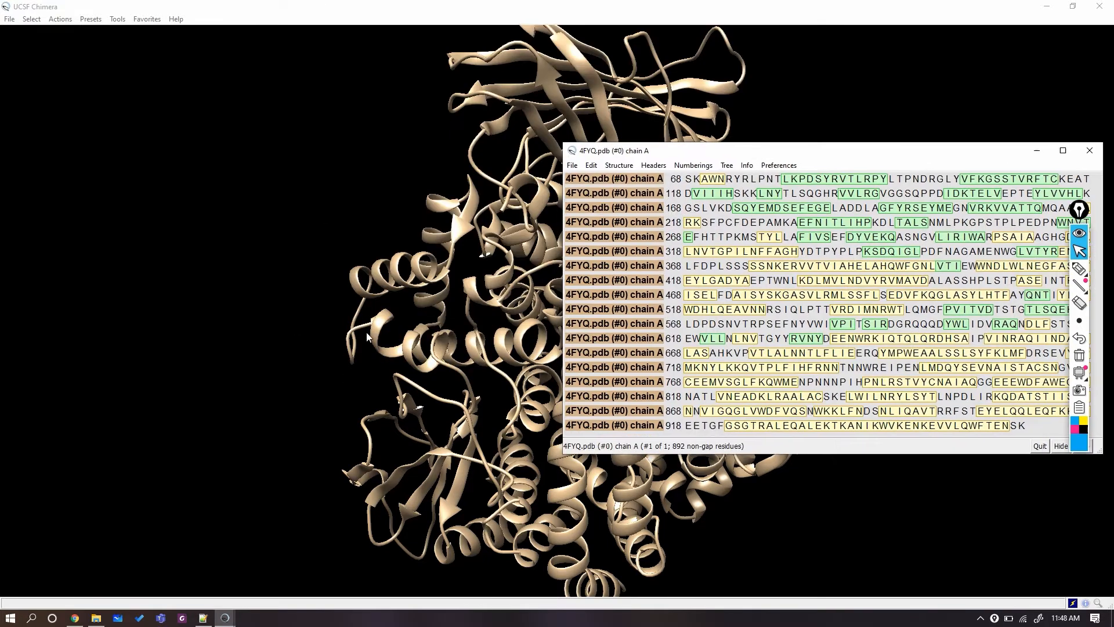
# Step: Place the sequence window beside the Notepad++ residue list and select lysine 641 in the sequence
pyautogui.click(203, 618)
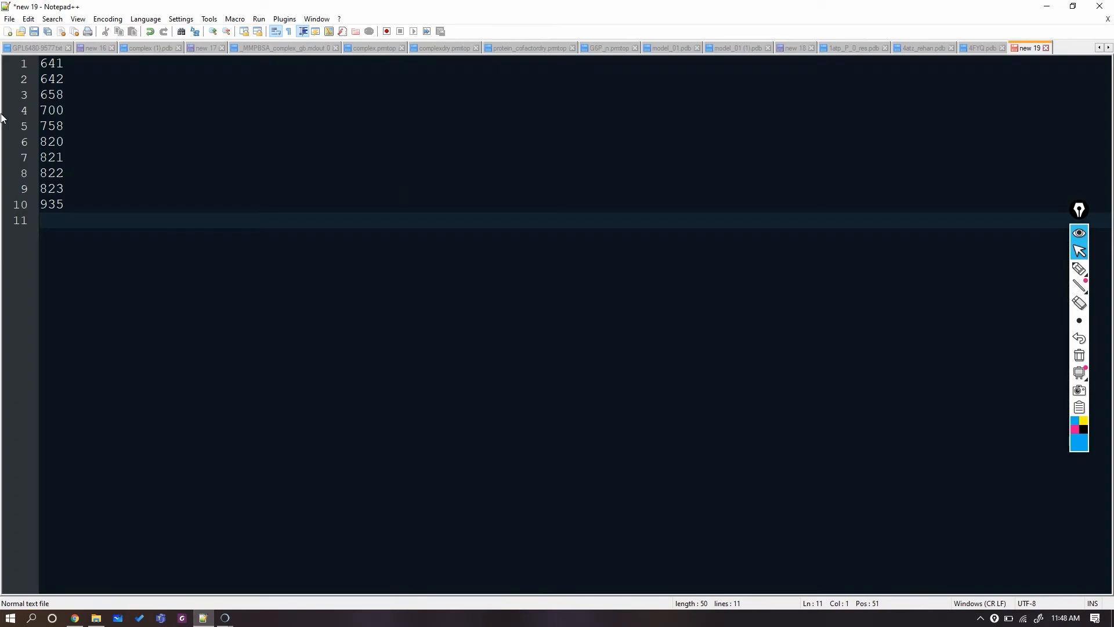
pyautogui.hotkey('alt', 'Tab')
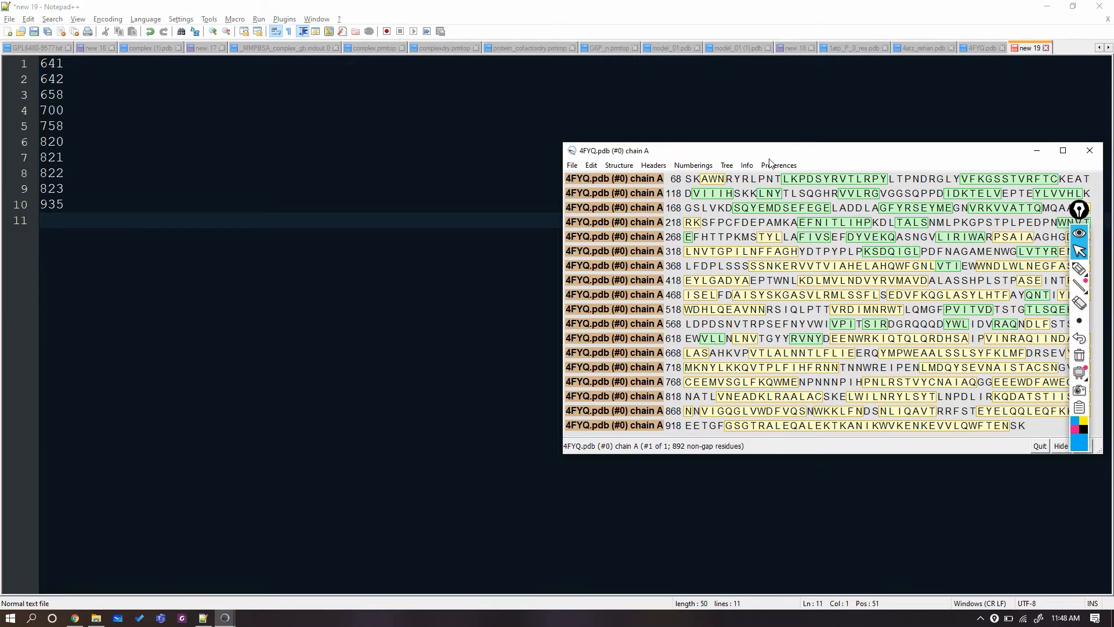
pyautogui.moveTo(778, 155); pyautogui.dragTo(745, 155)
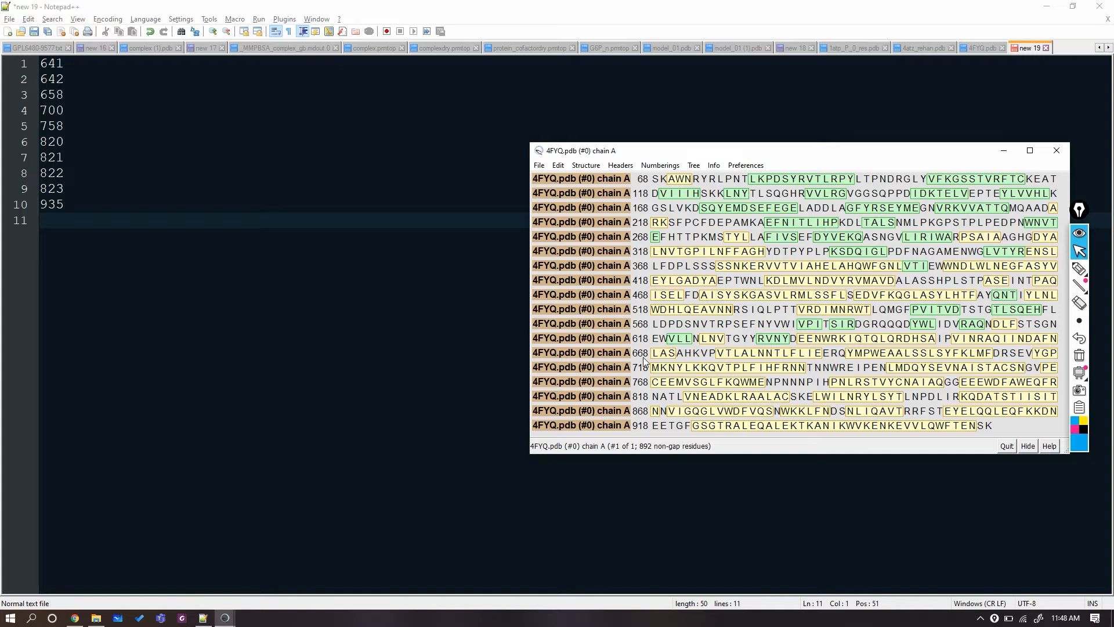
pyautogui.click(961, 340)
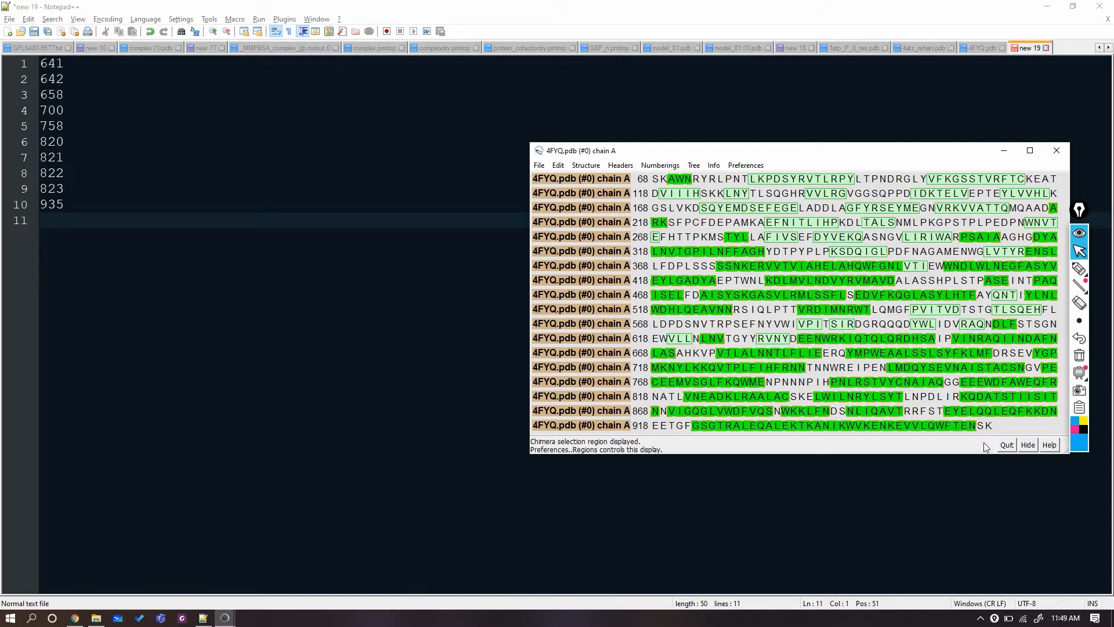
pyautogui.click(841, 339)
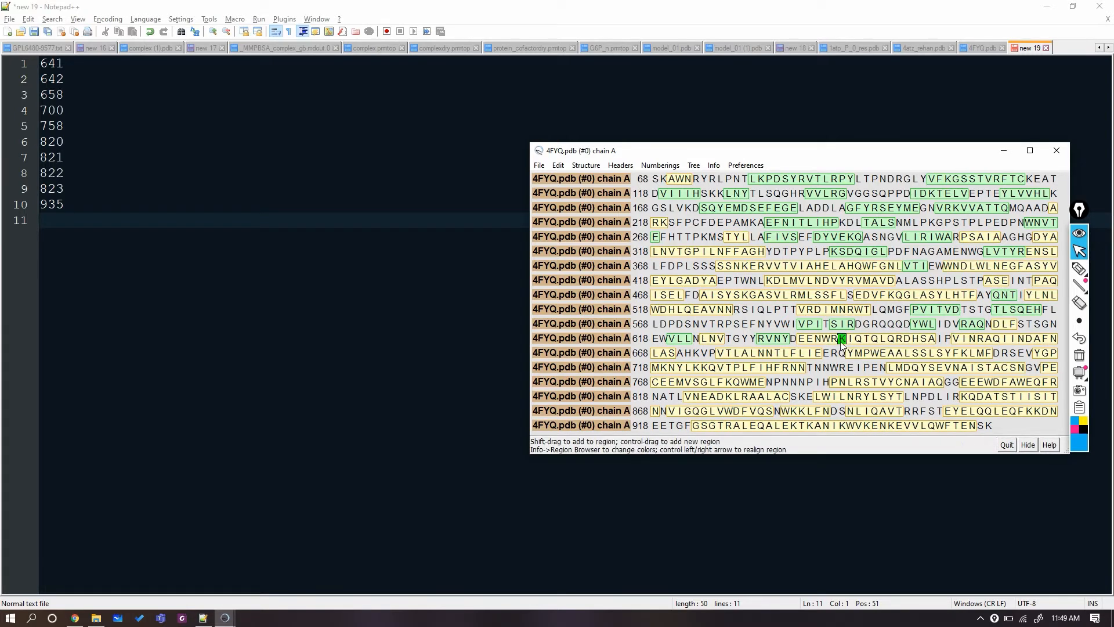
# Step: Return to the 3D structure and rotate it to locate the selected residue 641
pyautogui.moveTo(228, 620)
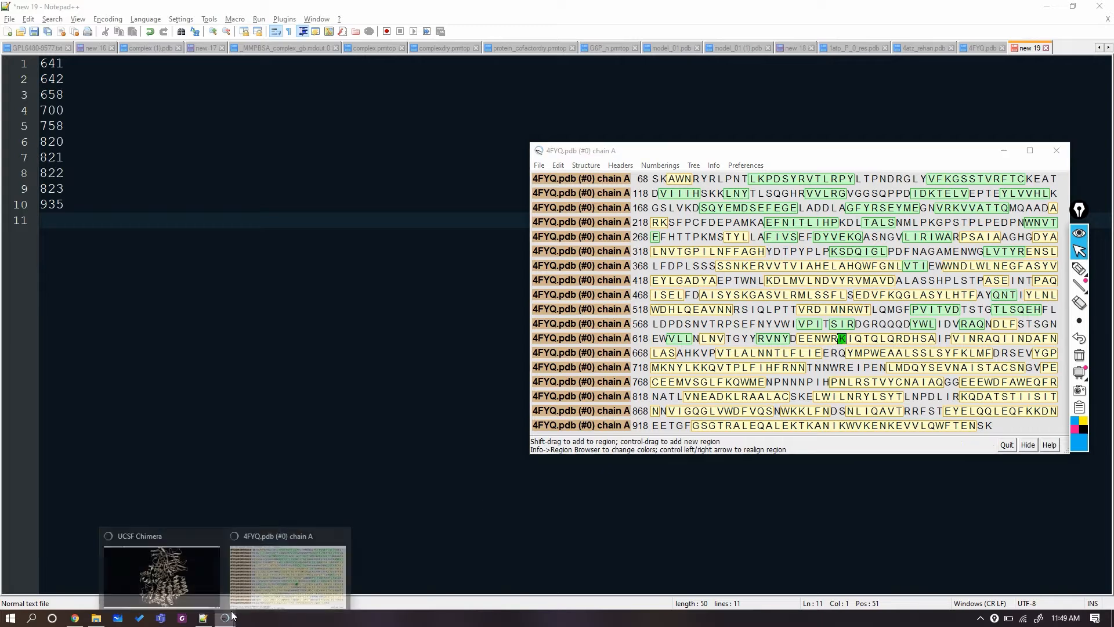
pyautogui.click(197, 568)
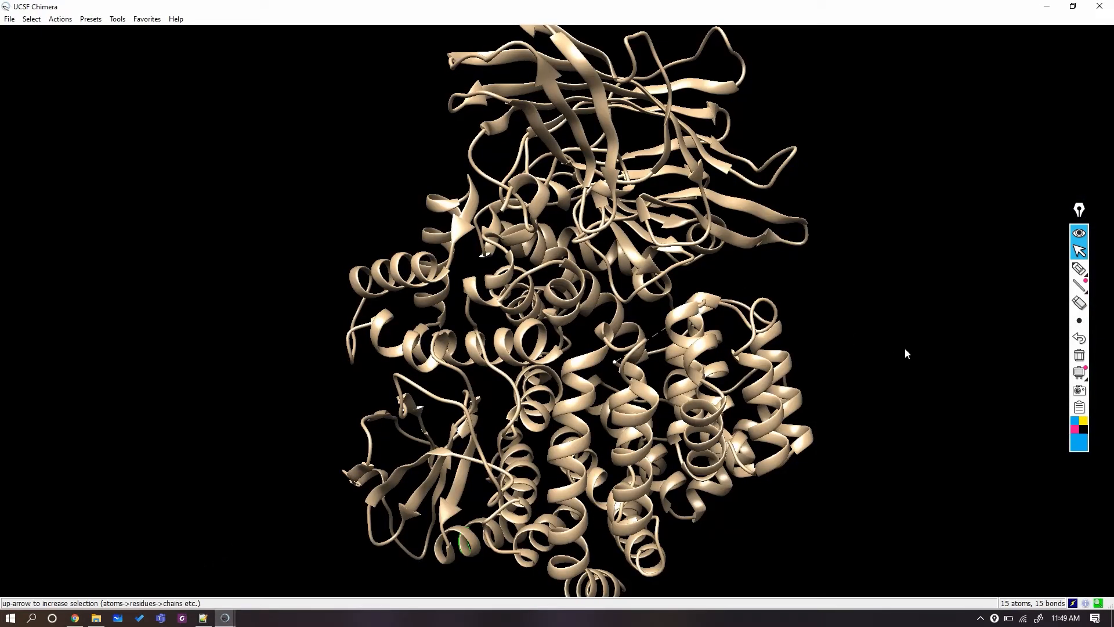
pyautogui.moveTo(854, 300); pyautogui.dragTo(545, 344)
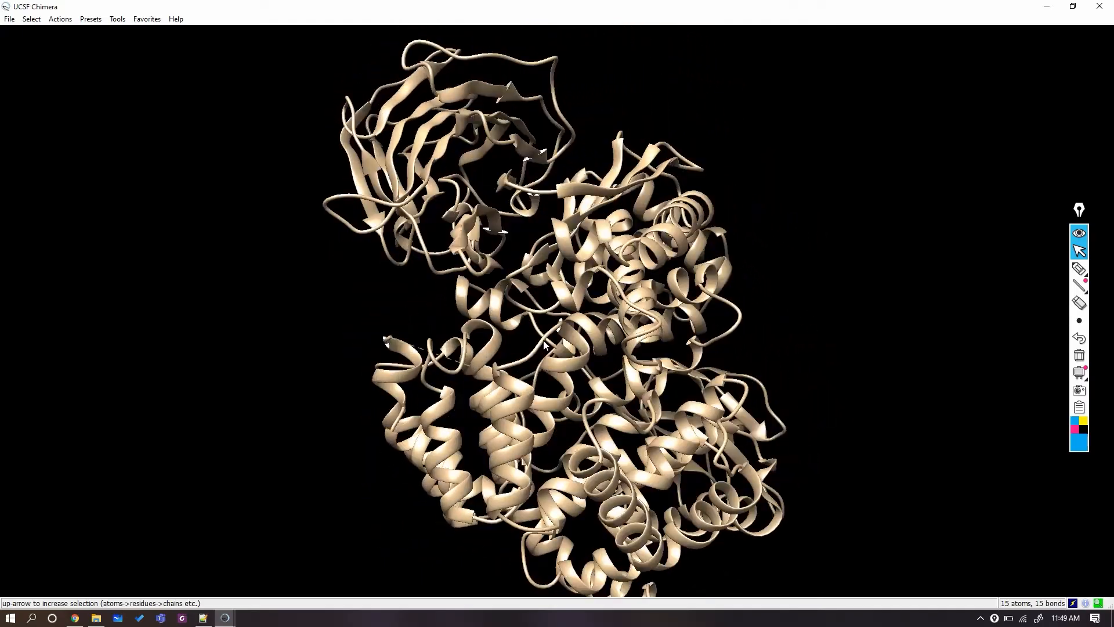
pyautogui.moveTo(848, 364); pyautogui.dragTo(394, 167)
pyautogui.moveTo(724, 400); pyautogui.dragTo(678, 210)
# Step: Circle the highlighted residue with the pen, handwrite 641 beside it, and clear the ink
pyautogui.hotkey('ctrl', 'shift', '3')
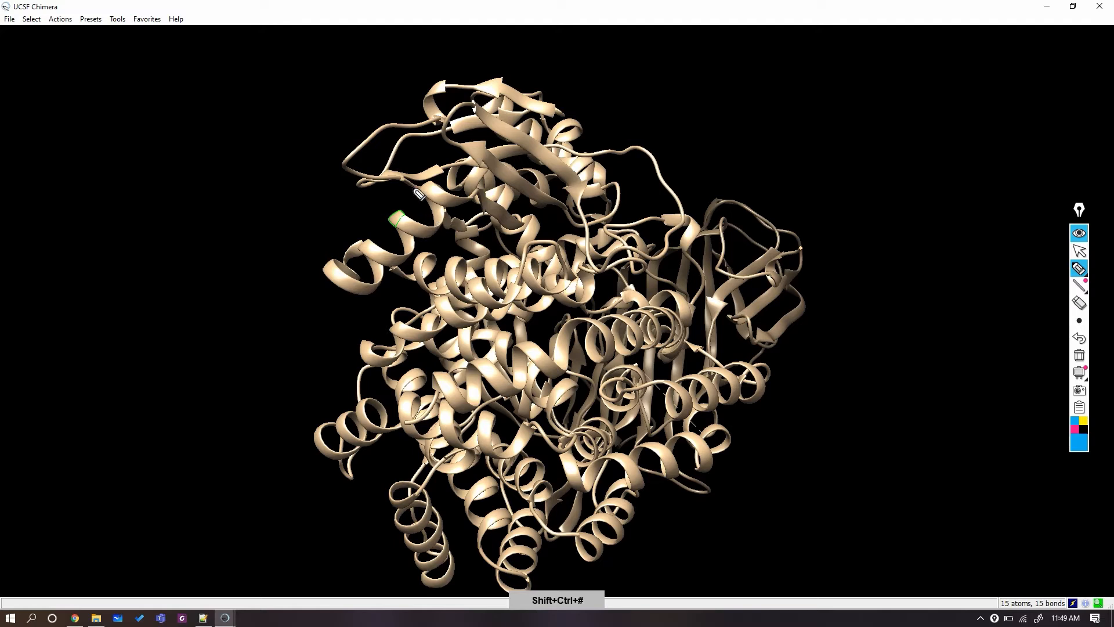
pyautogui.moveTo(405, 196)
pyautogui.mouseDown()
pyautogui.moveTo(367, 229)
pyautogui.moveTo(364, 192)
pyautogui.moveTo(308, 208)
pyautogui.moveTo(323, 210)
pyautogui.moveTo(317, 218)
pyautogui.mouseUp()
pyautogui.moveTo(327, 191); pyautogui.dragTo(325, 217)
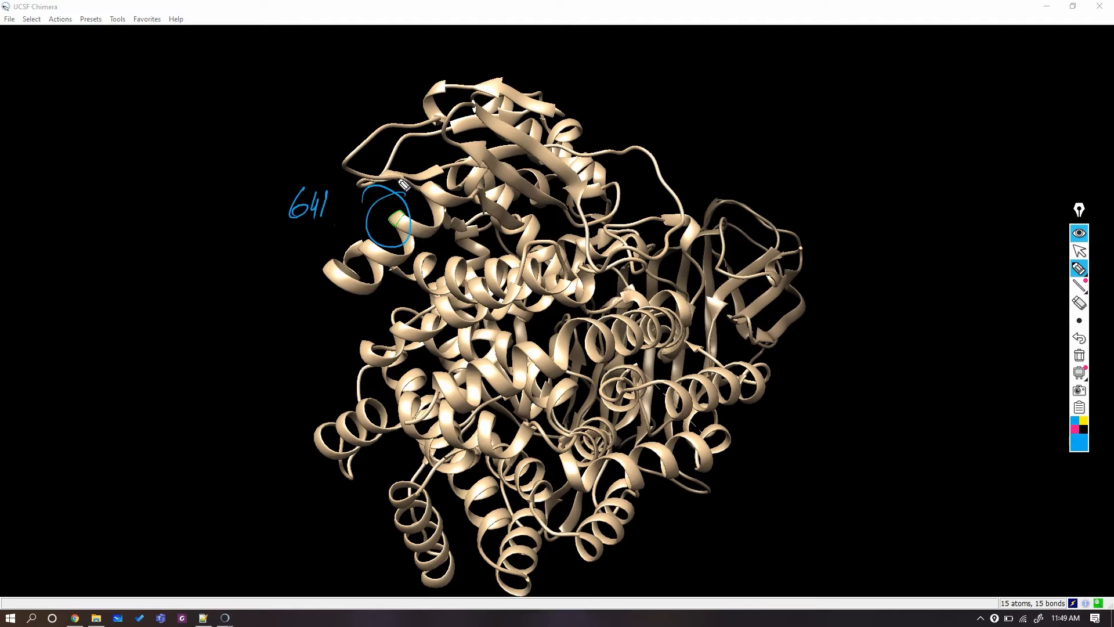
pyautogui.hotkey('ctrl', 'shift', '7')
pyautogui.hotkey('ctrl', 'shift', '2')
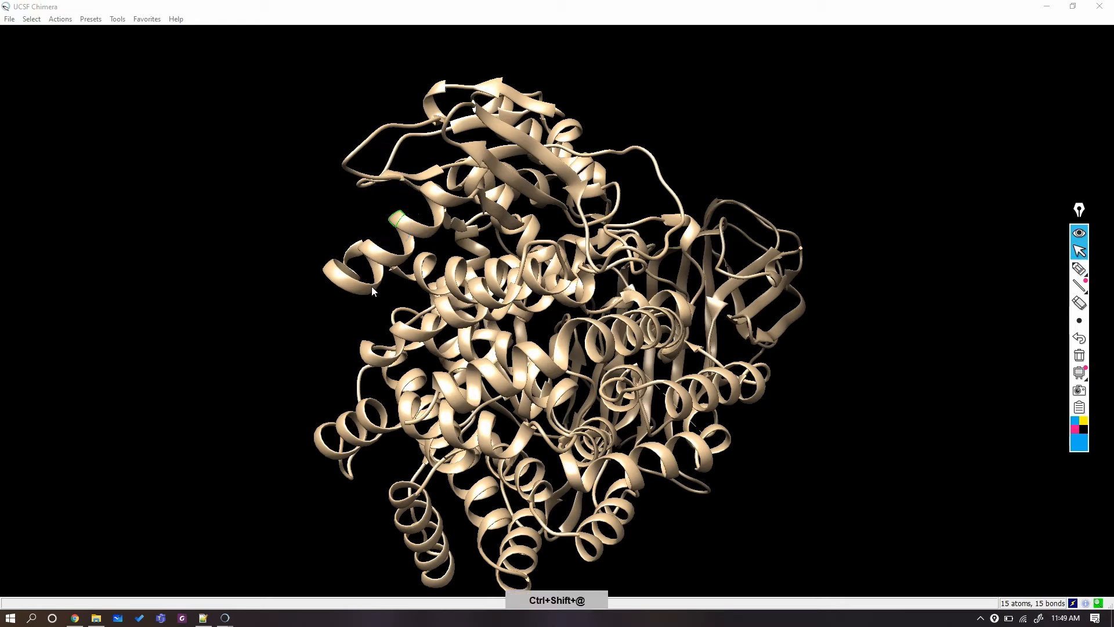
# Step: Show the atoms and bonds of the selected lysine 641 on the ribbon model
pyautogui.moveTo(305, 257); pyautogui.dragTo(573, 201)
pyautogui.click(60, 19)
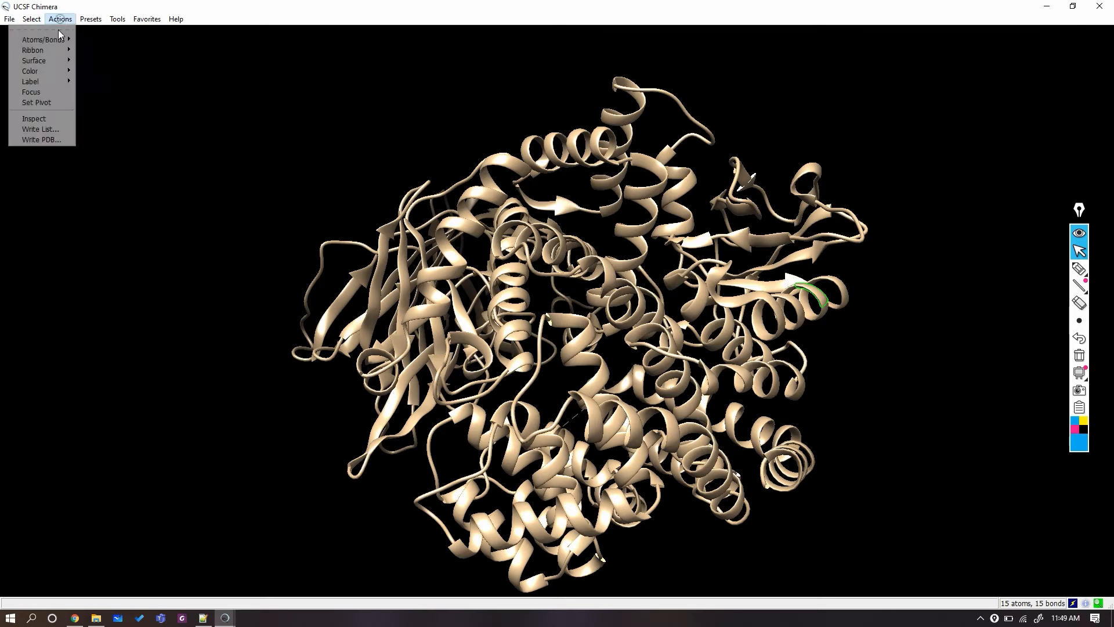
pyautogui.moveTo(58, 40)
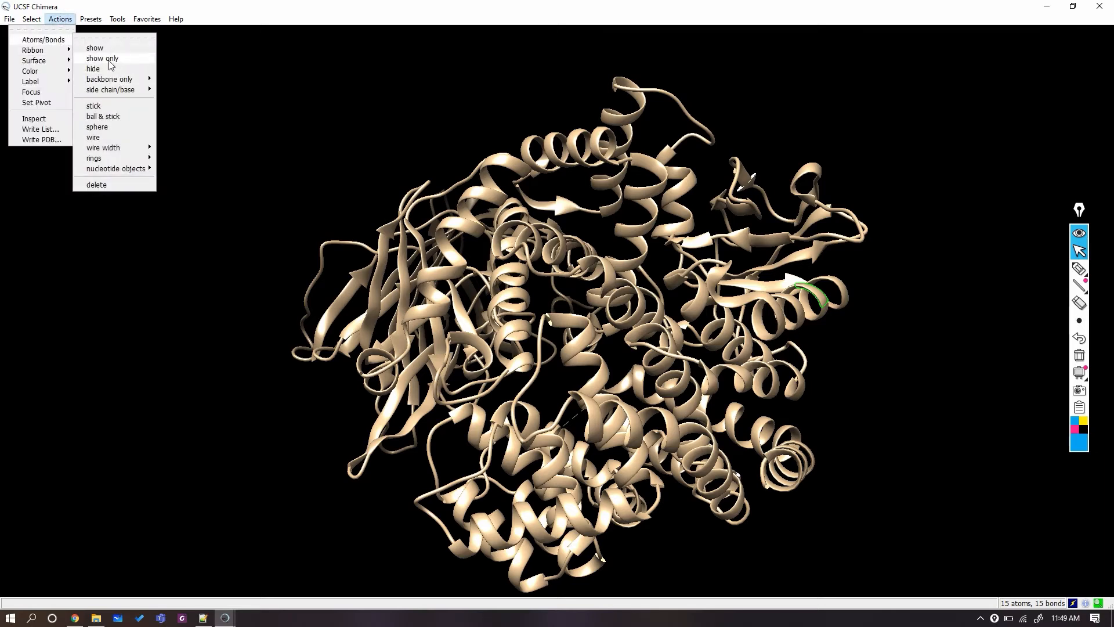
pyautogui.click(95, 48)
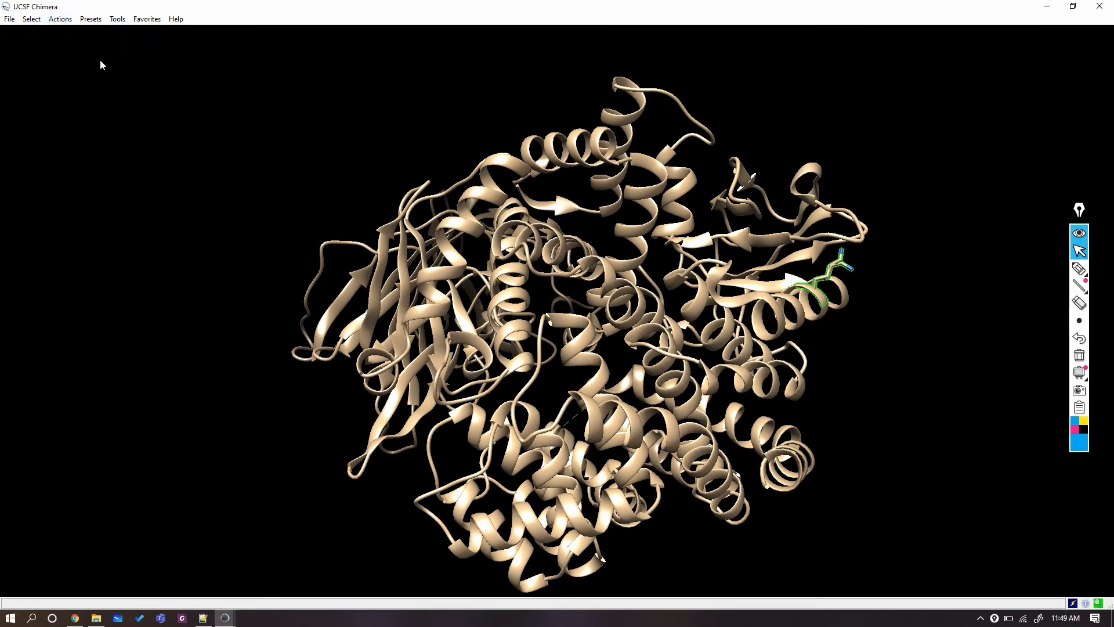
pyautogui.moveTo(882, 317); pyautogui.dragTo(849, 180)
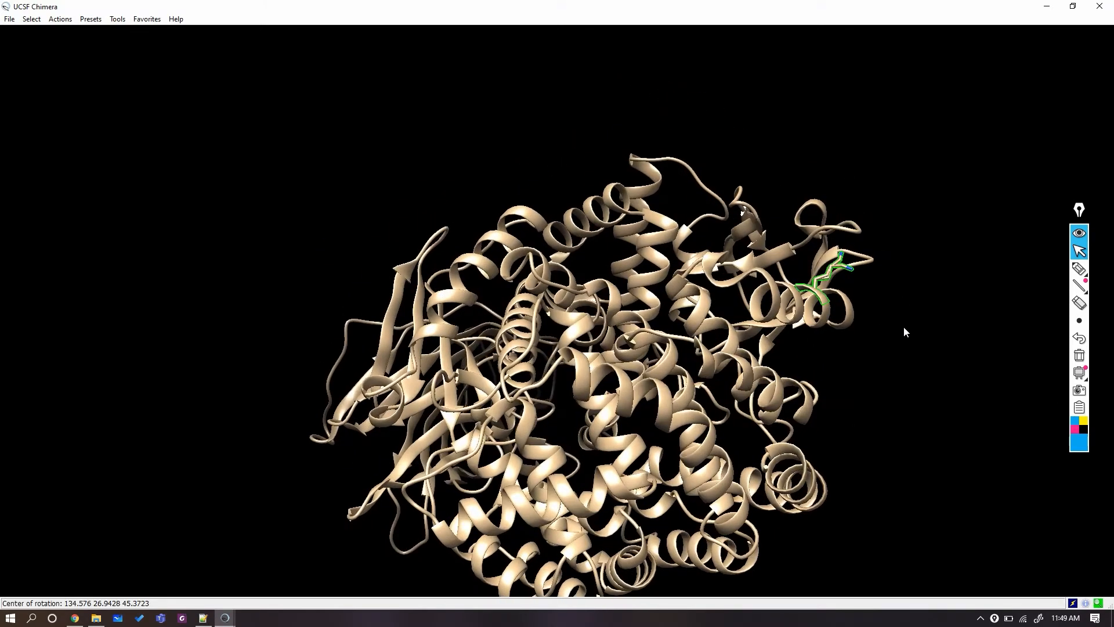
pyautogui.keyDown('shift'); pyautogui.moveTo(903, 329); pyautogui.dragTo(982, 389); pyautogui.keyUp('shift')
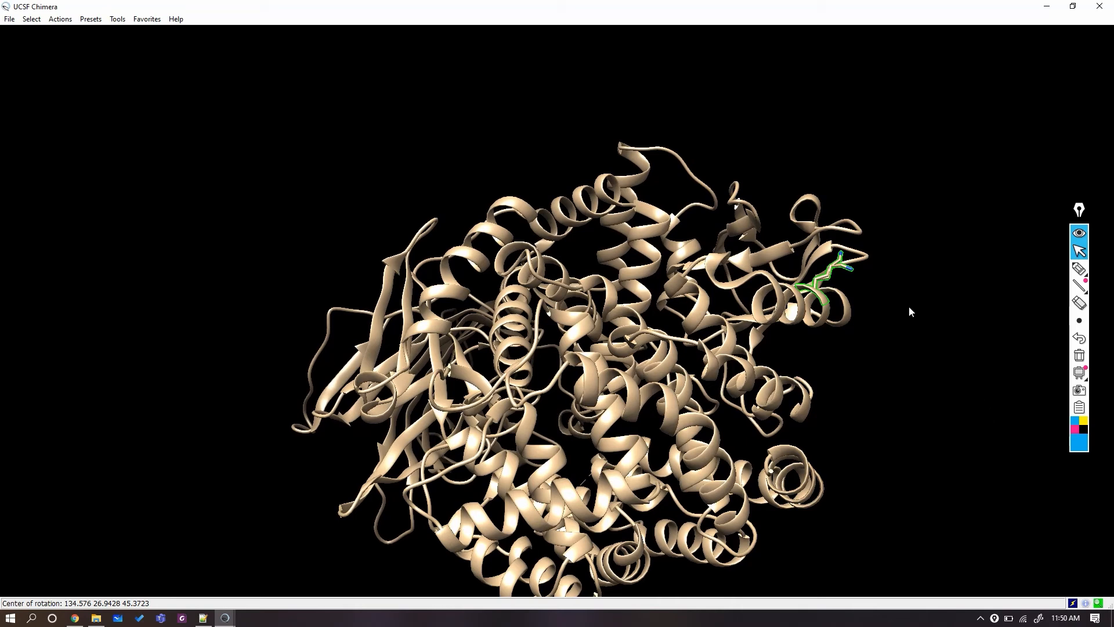
# Step: Focus the view on the selected lysine 641
pyautogui.keyDown('ctrl'); pyautogui.click(913, 329); pyautogui.keyUp('ctrl')
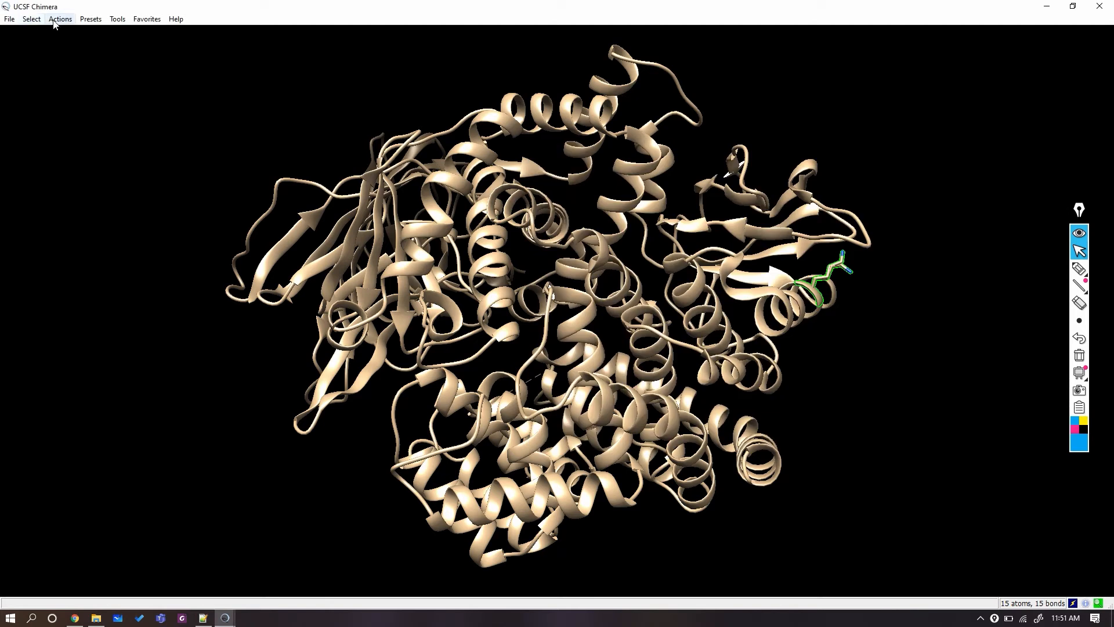
pyautogui.click(60, 19)
pyautogui.moveTo(55, 42)
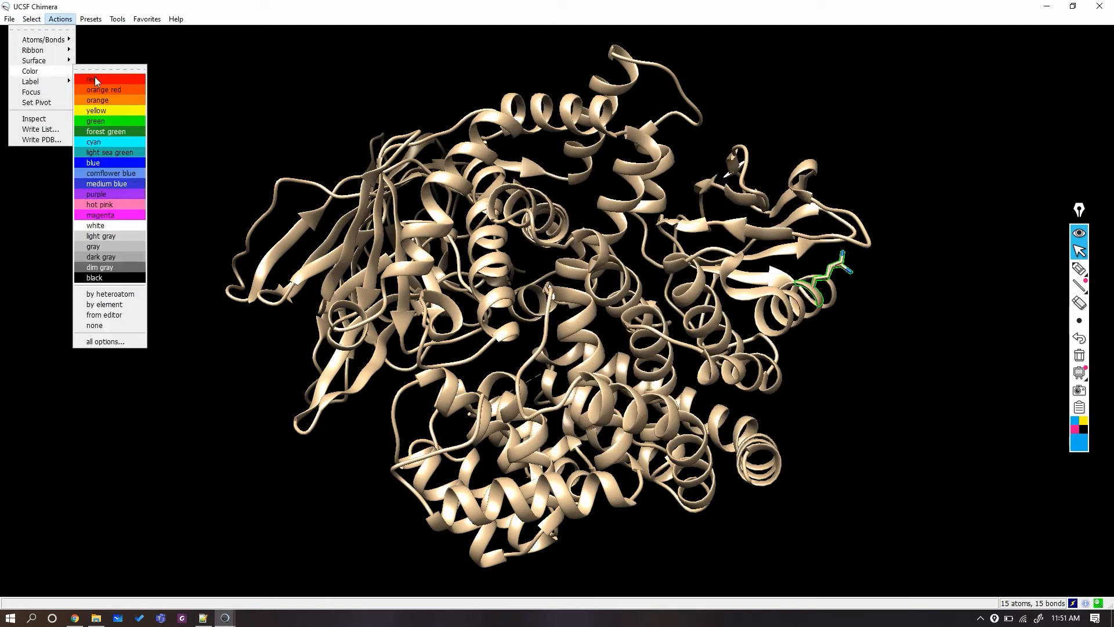
pyautogui.click(31, 92)
# Step: Handwrite 641 beside the residue, mark its two side-chain conformations A and B with arrows, and clear the ink
pyautogui.click(1079, 268)
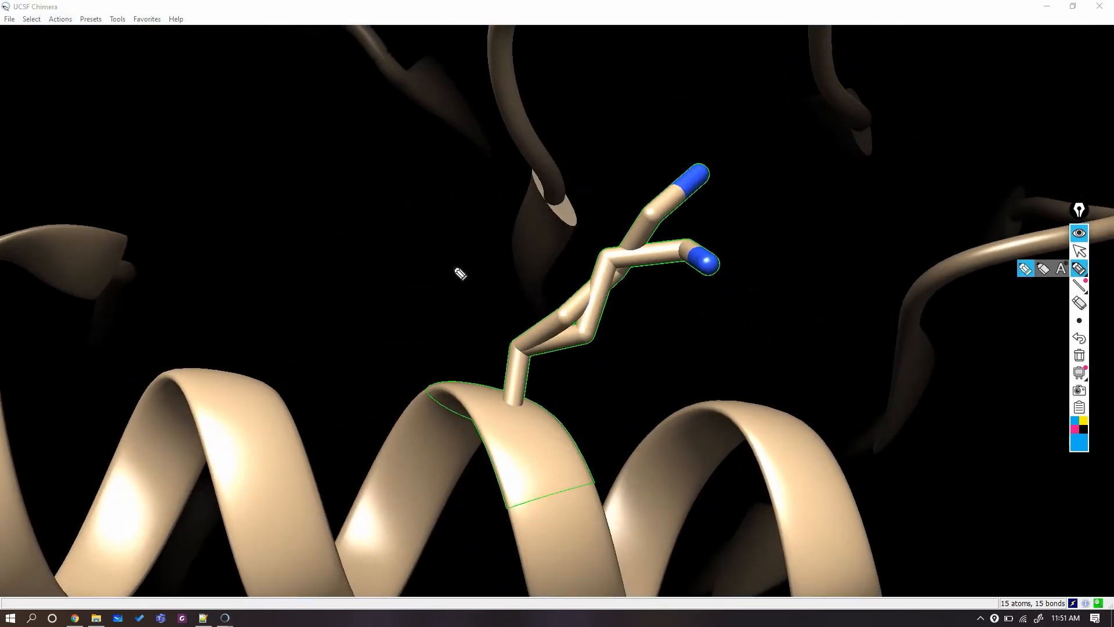
pyautogui.moveTo(474, 252); pyautogui.dragTo(464, 278)
pyautogui.moveTo(483, 268); pyautogui.dragTo(495, 281)
pyautogui.moveTo(502, 267)
pyautogui.mouseDown()
pyautogui.moveTo(498, 299)
pyautogui.moveTo(510, 302)
pyautogui.mouseUp()
pyautogui.moveTo(598, 96); pyautogui.dragTo(627, 92)
pyautogui.moveTo(813, 219); pyautogui.dragTo(727, 258)
pyautogui.moveTo(750, 240); pyautogui.dragTo(751, 256)
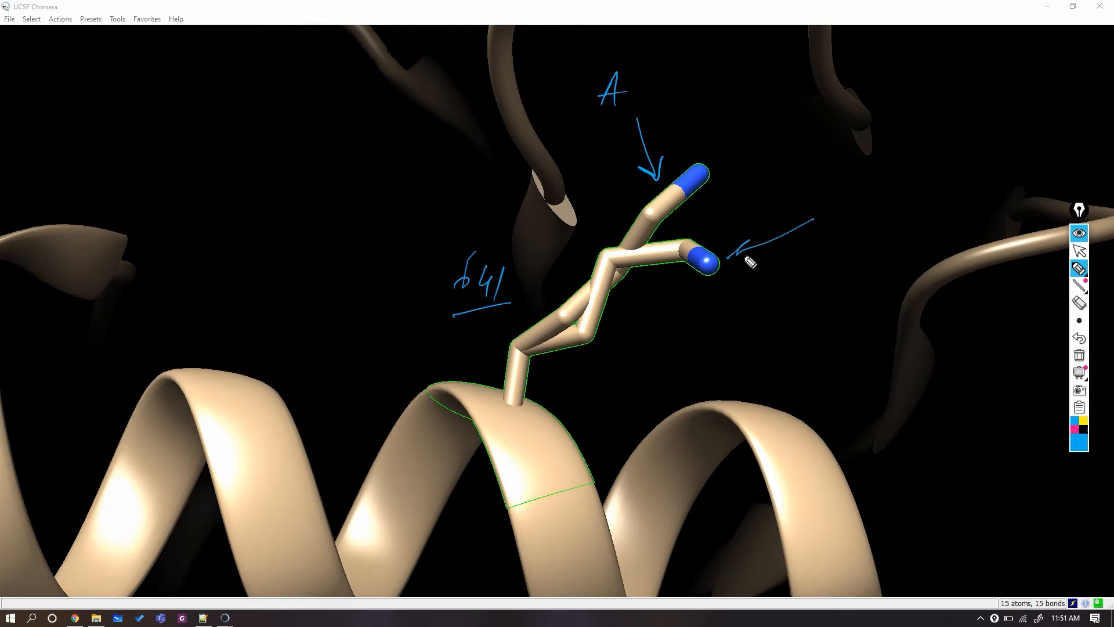
pyautogui.moveTo(839, 200); pyautogui.dragTo(834, 223)
pyautogui.moveTo(835, 199); pyautogui.dragTo(830, 224)
pyautogui.hotkey('ctrl', 'shift', '@')
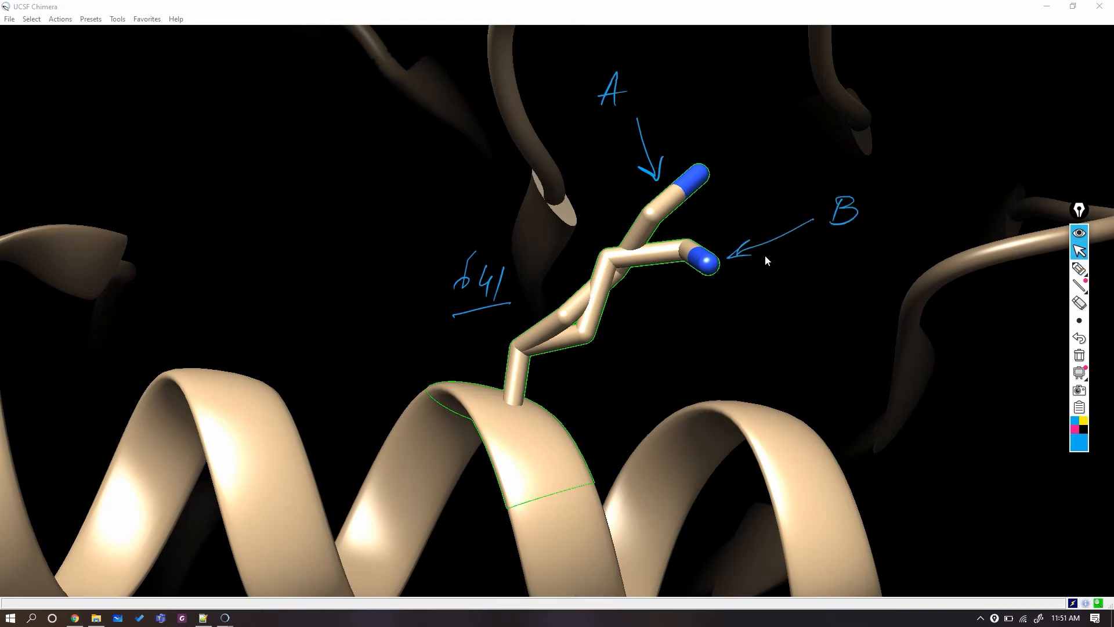
pyautogui.moveTo(719, 262)
pyautogui.hotkey('ctrl', 'shift', '7')
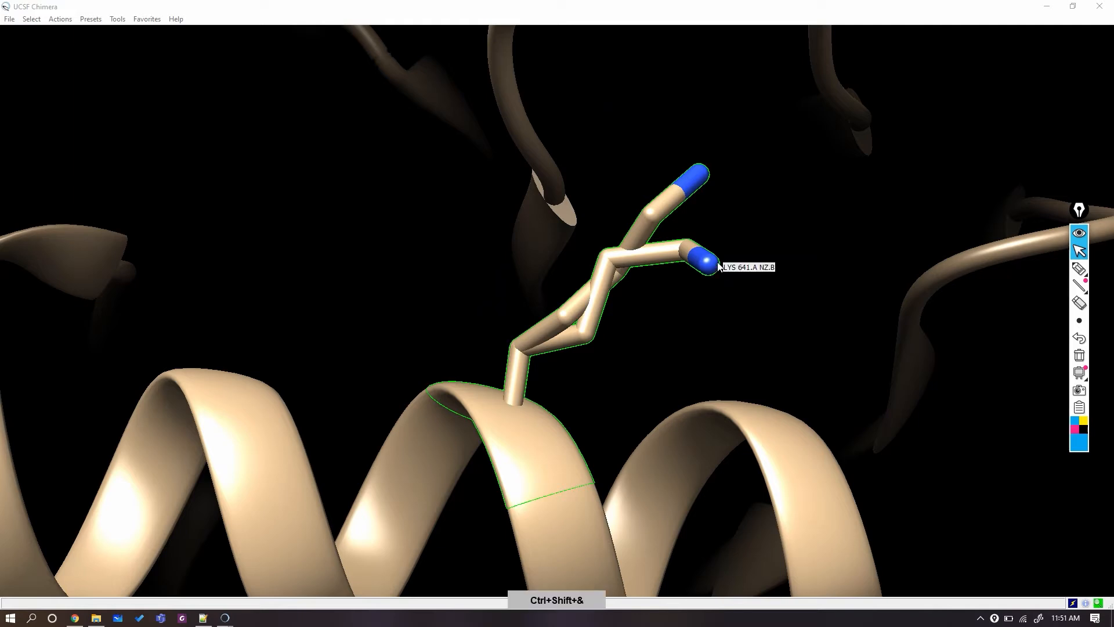
# Step: Retrieve LYS rotamers for the selected residue 641 from the Dunbrack 2010 library with the Rotamers tool
pyautogui.click(117, 19)
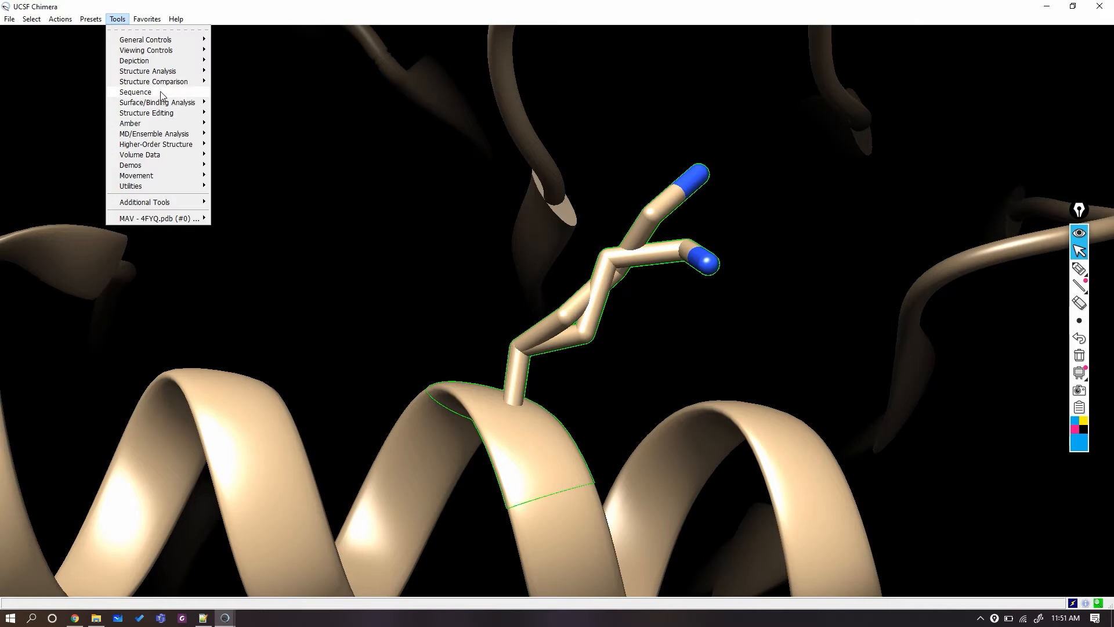
pyautogui.moveTo(159, 113)
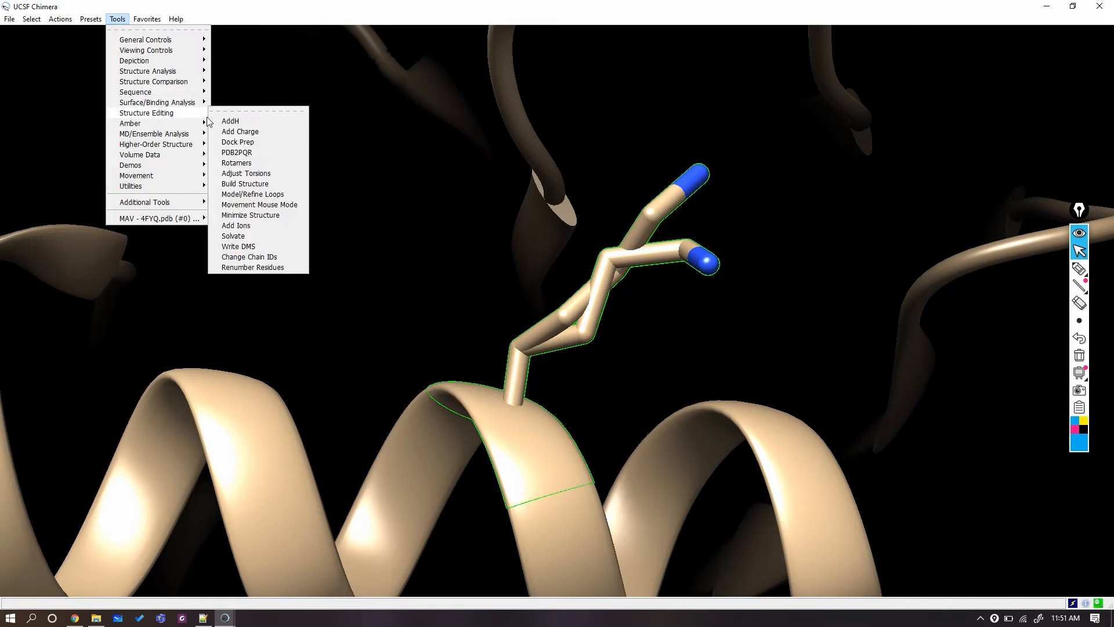
pyautogui.click(259, 162)
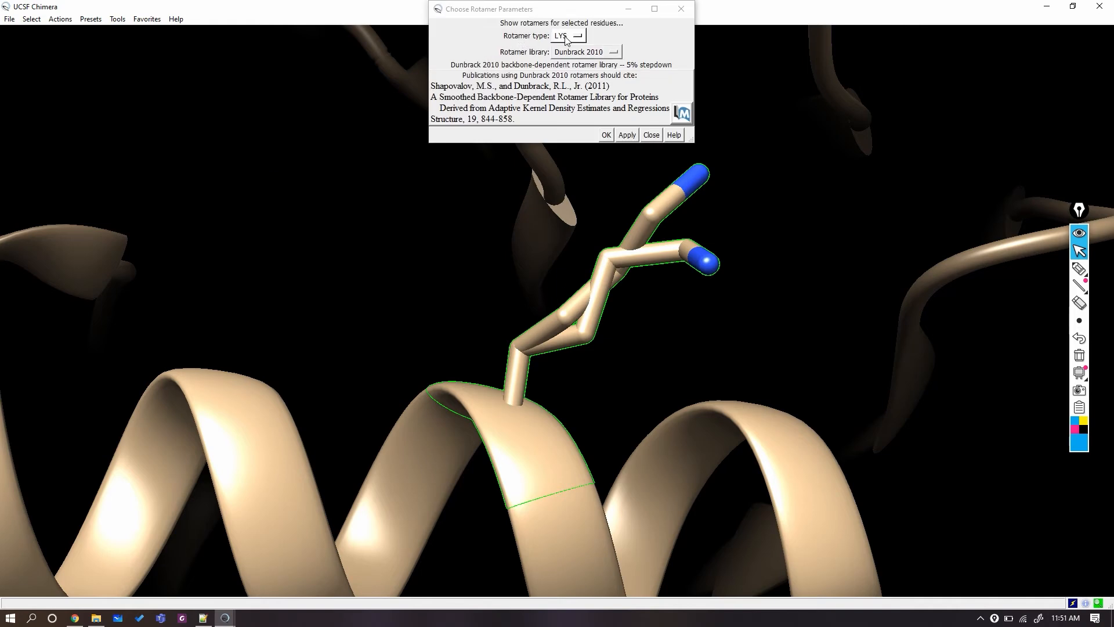
pyautogui.click(627, 136)
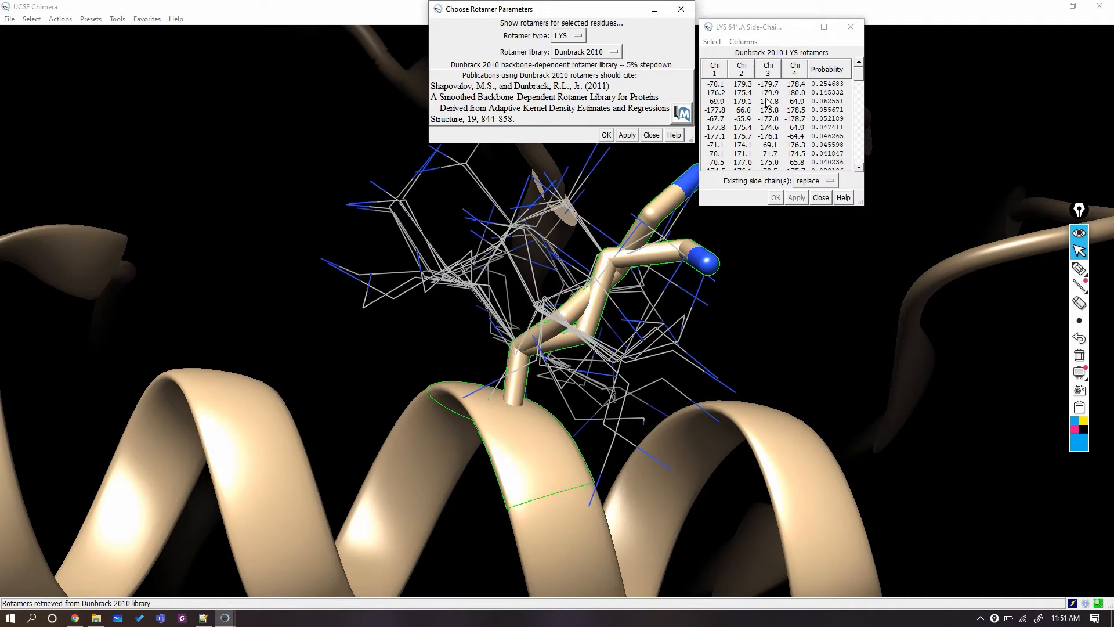
# Step: Review the rotamer list for lysine 641 and select the rotamer with probability 0.254683
pyautogui.moveTo(858, 77); pyautogui.dragTo(853, 166)
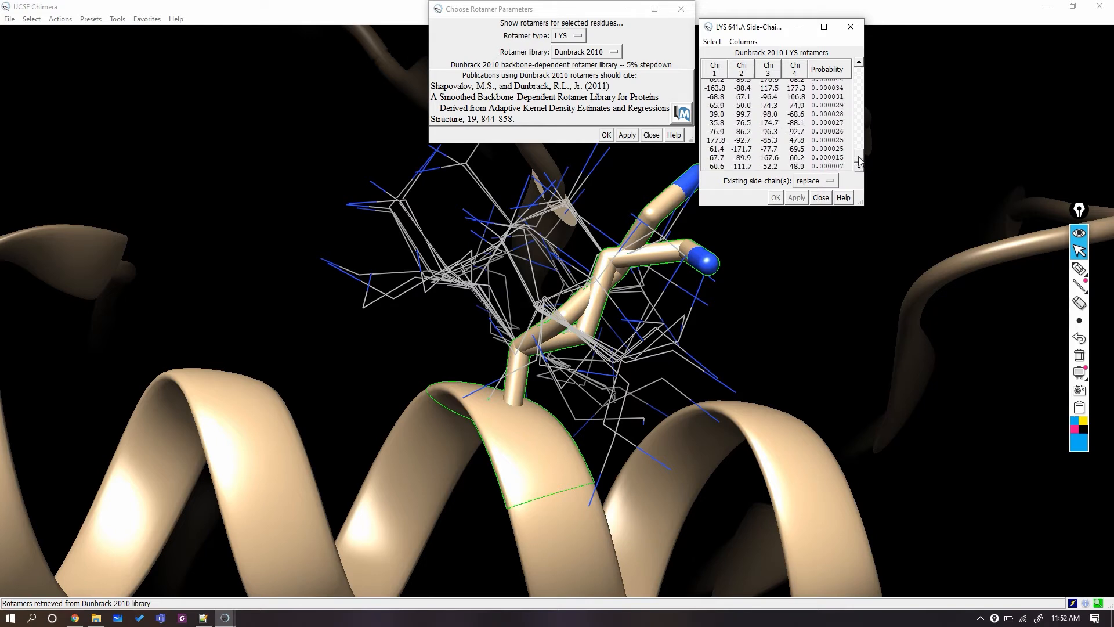
pyautogui.moveTo(860, 162); pyautogui.dragTo(866, 70)
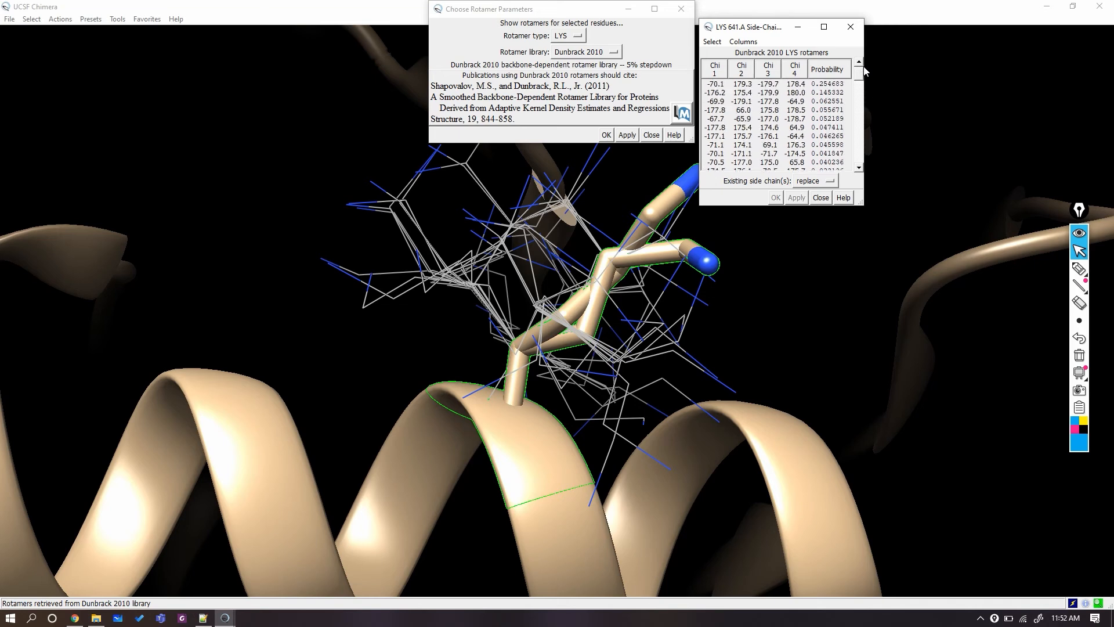
pyautogui.click(826, 85)
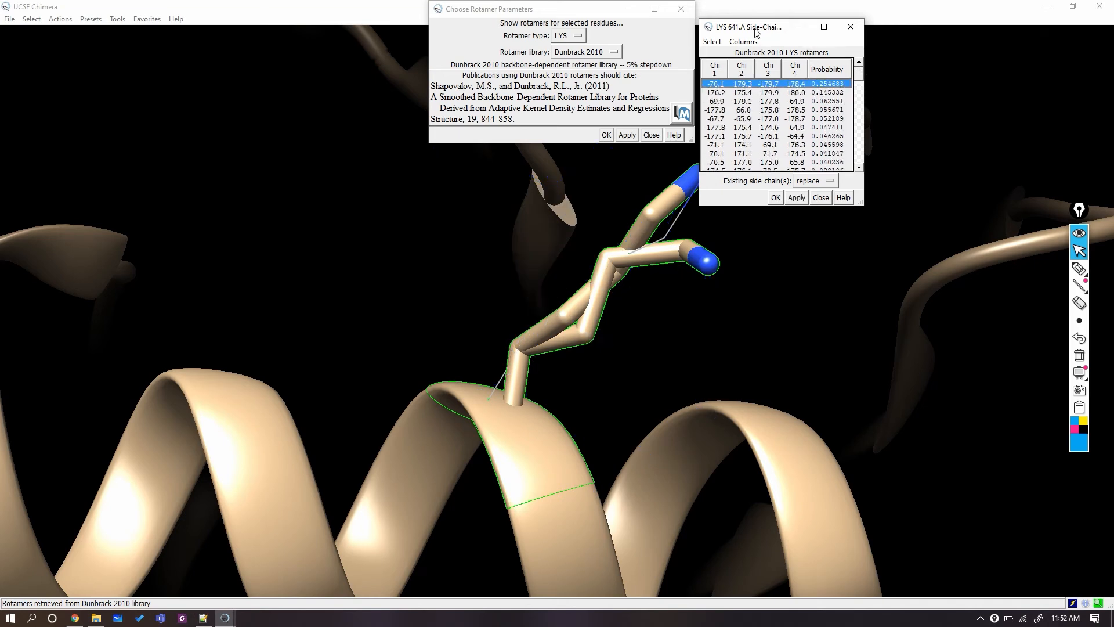
# Step: Move the rotamer list clear of the residue, mark the previewed rotamer's wireframe with an ink arrow and trace, and clear the ink
pyautogui.moveTo(757, 32); pyautogui.dragTo(841, 187)
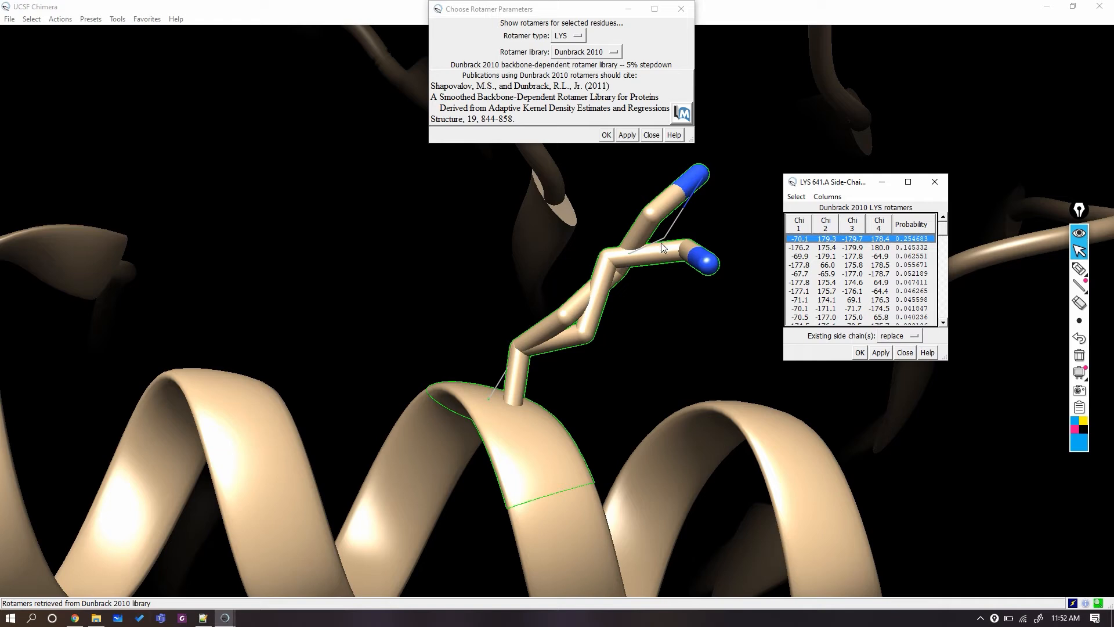
pyautogui.hotkey('ctrl', 'shift', '3')
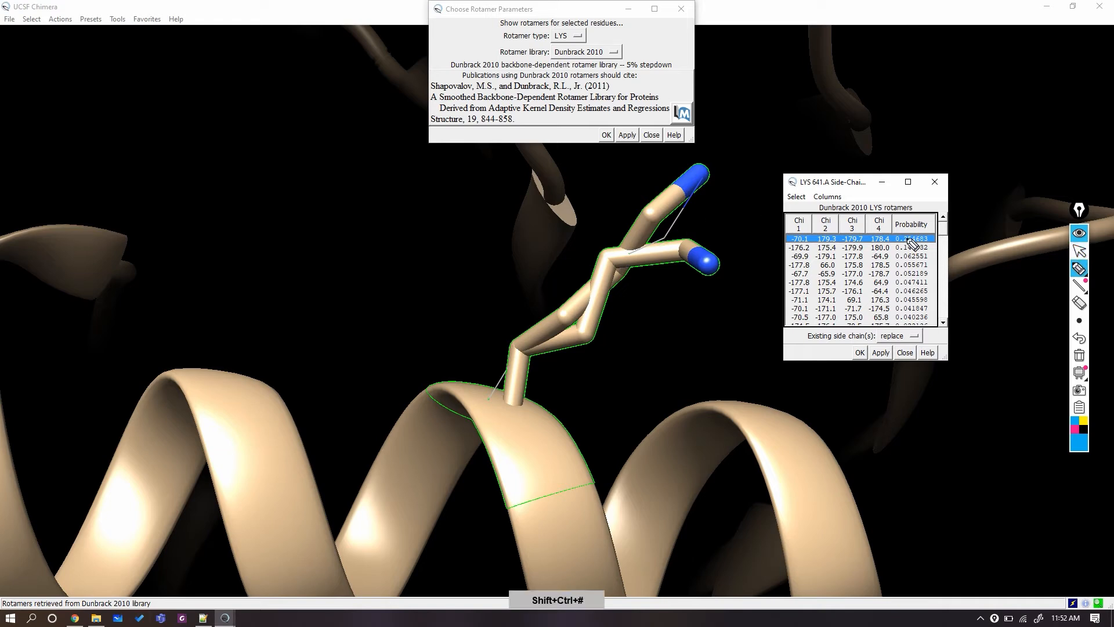
pyautogui.moveTo(732, 208)
pyautogui.mouseDown()
pyautogui.moveTo(678, 219)
pyautogui.moveTo(688, 225)
pyautogui.mouseUp()
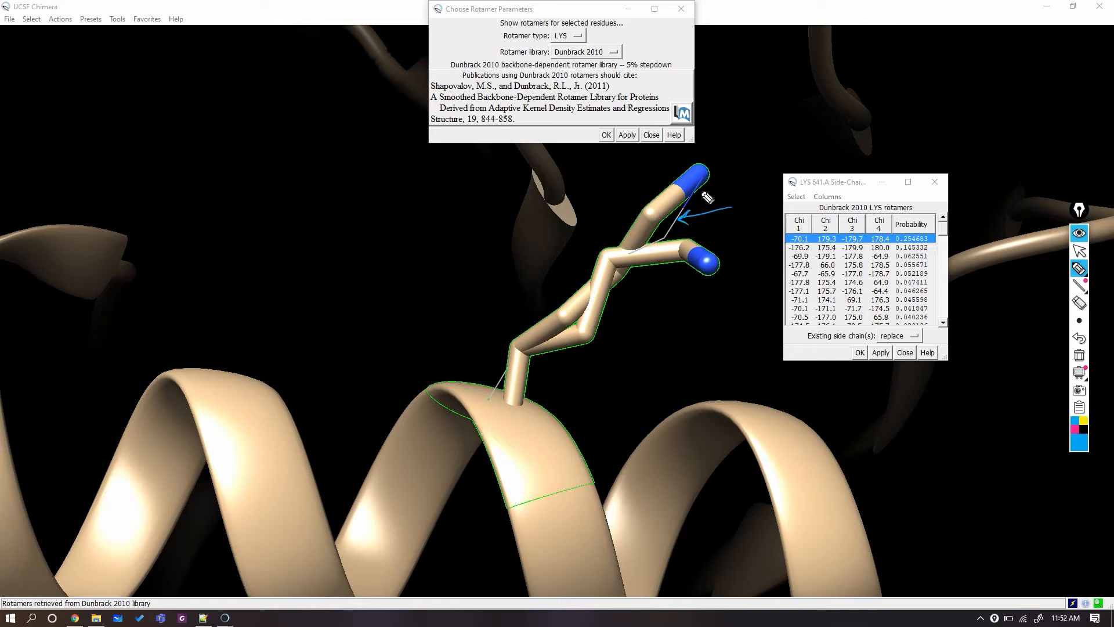
pyautogui.moveTo(701, 182)
pyautogui.mouseDown()
pyautogui.moveTo(673, 241)
pyautogui.moveTo(620, 268)
pyautogui.mouseUp()
pyautogui.hotkey('ctrl', 'shift', '2')
# Step: Preview the lower-probability lysine 641 rotamers one by one on the residue, and reselect the rotamer with probability 0.254683
pyautogui.click(897, 247)
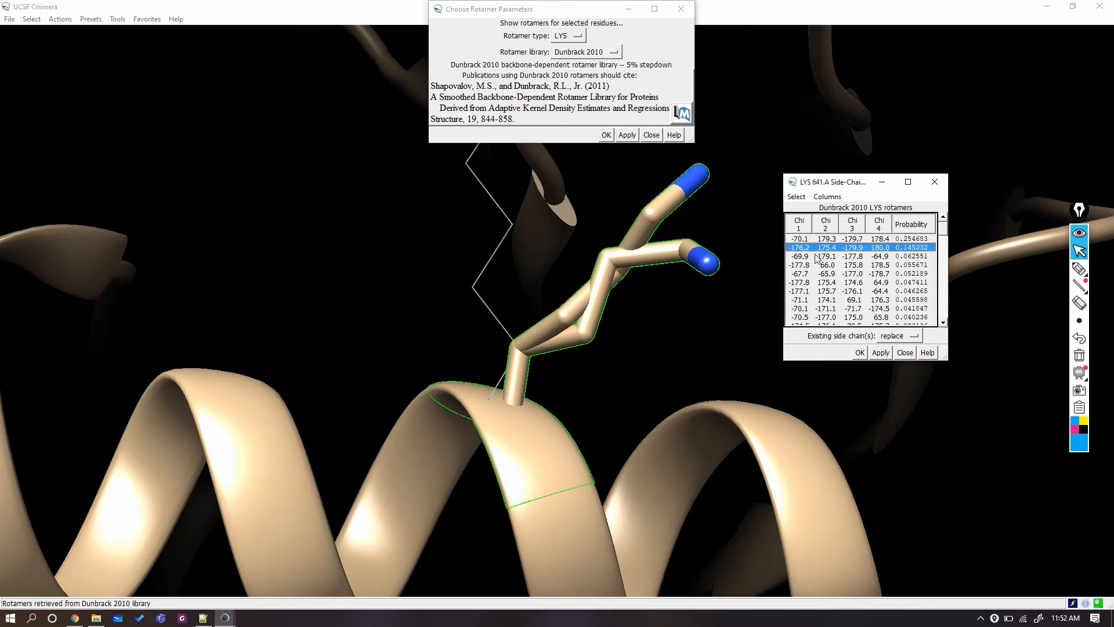
pyautogui.click(899, 257)
pyautogui.click(900, 267)
pyautogui.click(894, 283)
pyautogui.click(894, 291)
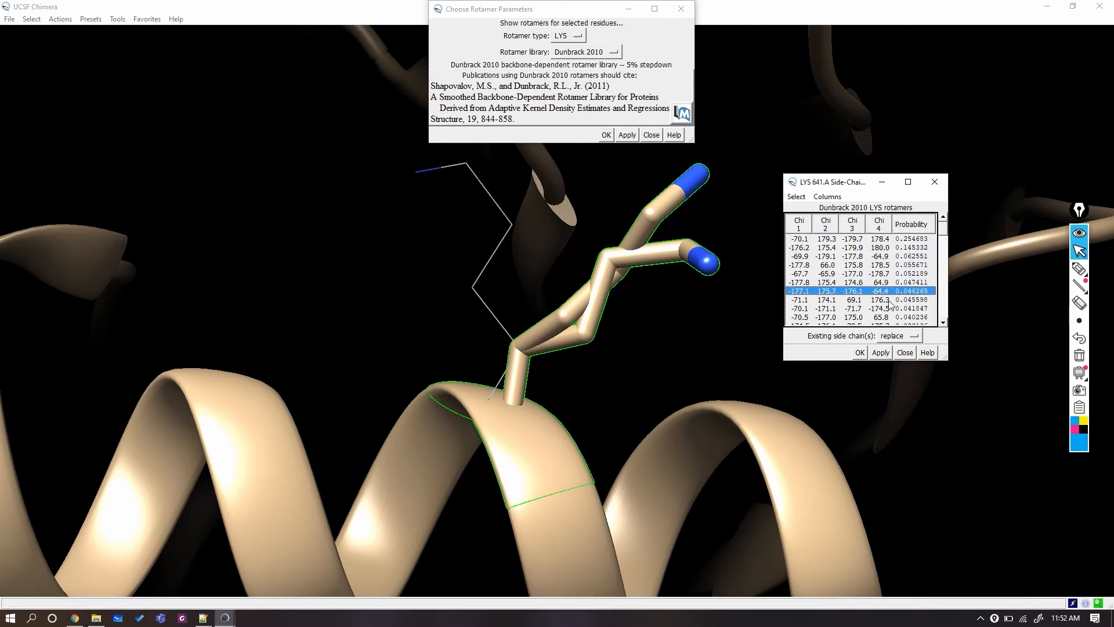
pyautogui.click(890, 299)
pyautogui.click(890, 308)
pyautogui.click(894, 238)
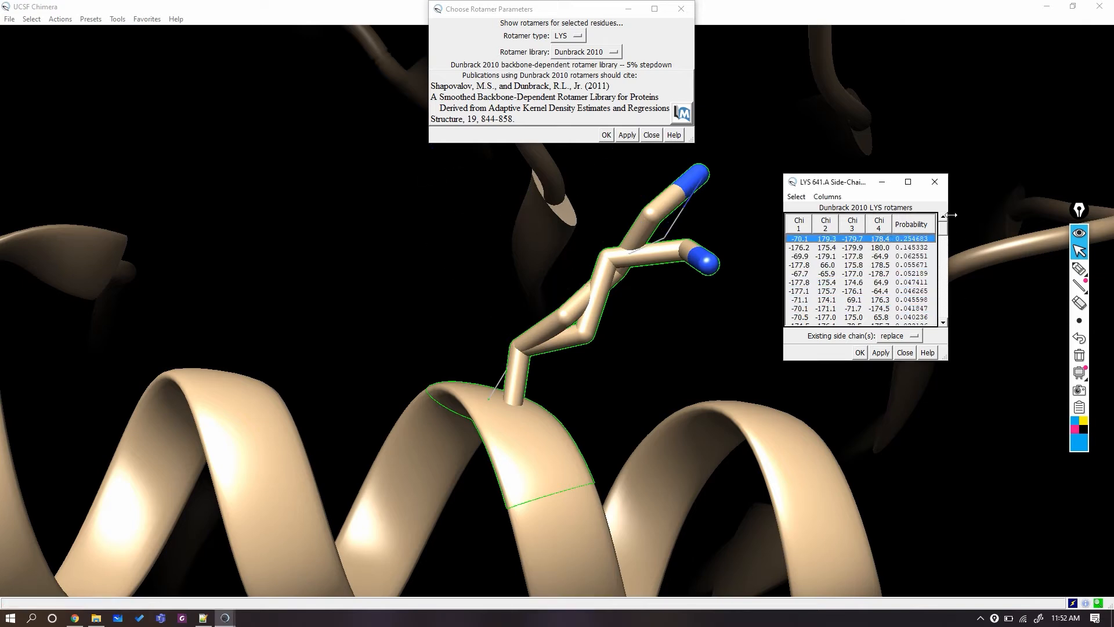
# Step: Circle the Probability column heading in blue ink, annotate the first rotamer's probability in pink, and clear the ink
pyautogui.hotkey('ctrl', 'shift', '1')
pyautogui.moveTo(927, 216)
pyautogui.mouseDown()
pyautogui.moveTo(891, 229)
pyautogui.moveTo(928, 251)
pyautogui.moveTo(895, 235)
pyautogui.mouseUp()
pyautogui.click(1075, 429)
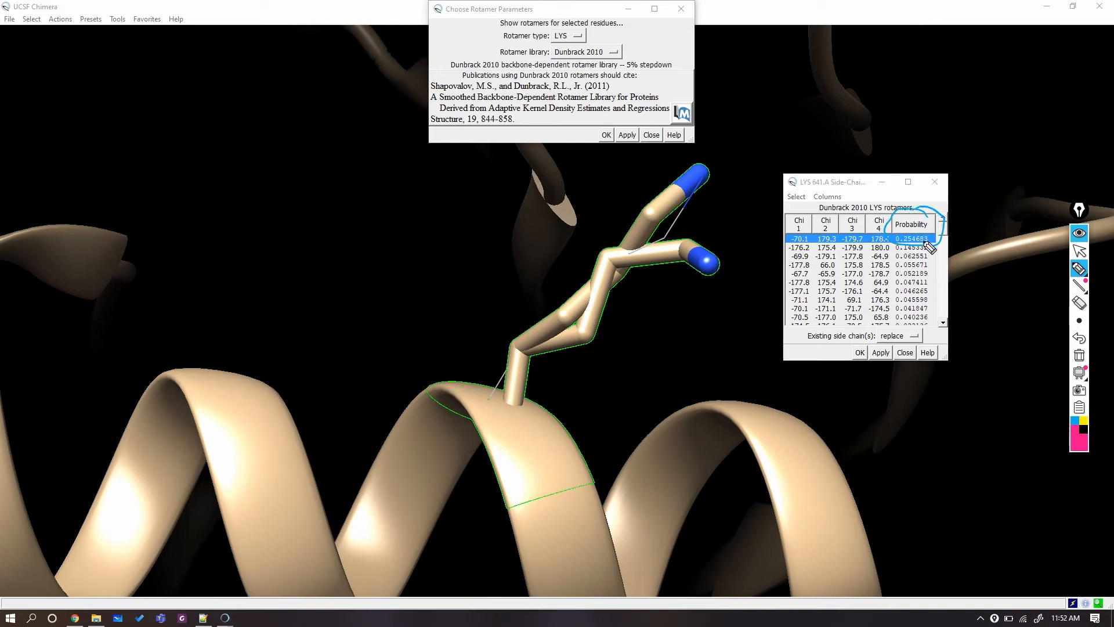
pyautogui.moveTo(952, 210)
pyautogui.mouseDown()
pyautogui.moveTo(915, 235)
pyautogui.moveTo(926, 235)
pyautogui.mouseUp()
pyautogui.moveTo(973, 183); pyautogui.dragTo(1005, 190)
pyautogui.click(985, 193)
pyautogui.moveTo(1011, 180); pyautogui.dragTo(1032, 199)
pyautogui.hotkey('ctrl', 'shift', '2')
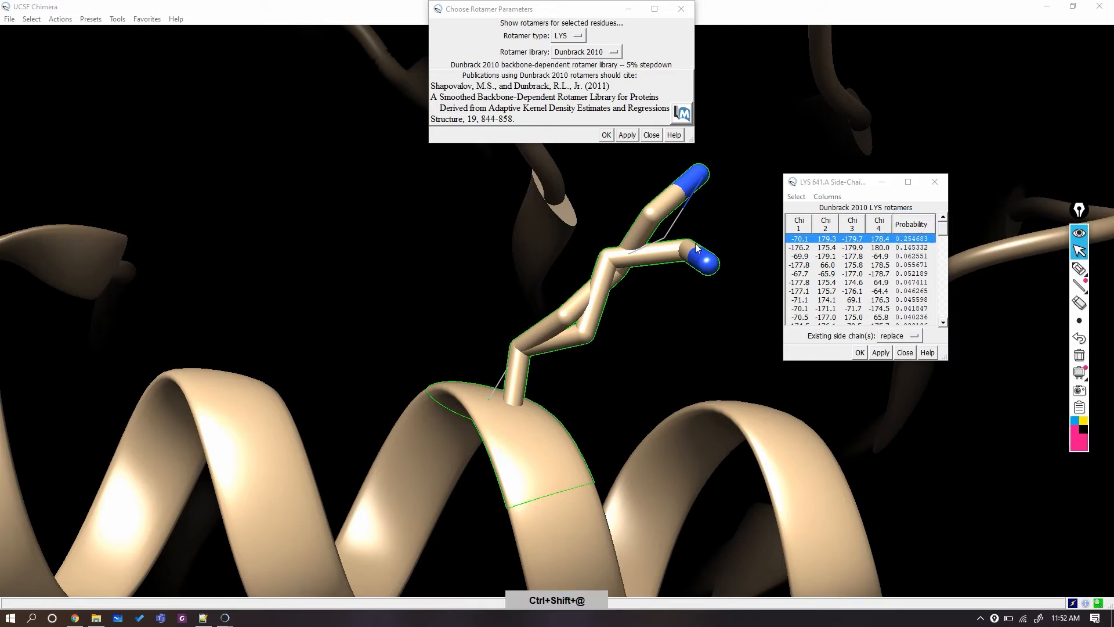
# Step: Circle the replace option for existing side chains, and replace lysine 641's side chain with the selected 0.254683 rotamer
pyautogui.hotkey('ctrl', 'shift', '1')
pyautogui.moveTo(871, 331); pyautogui.dragTo(914, 329)
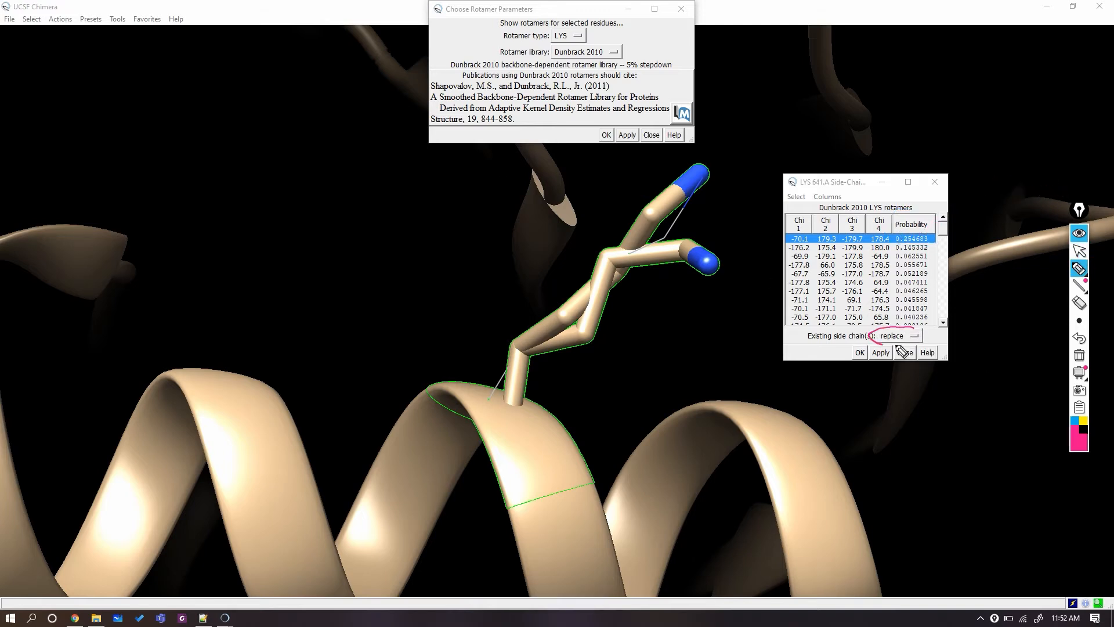
pyautogui.hotkey('ctrl', 'shift', '2')
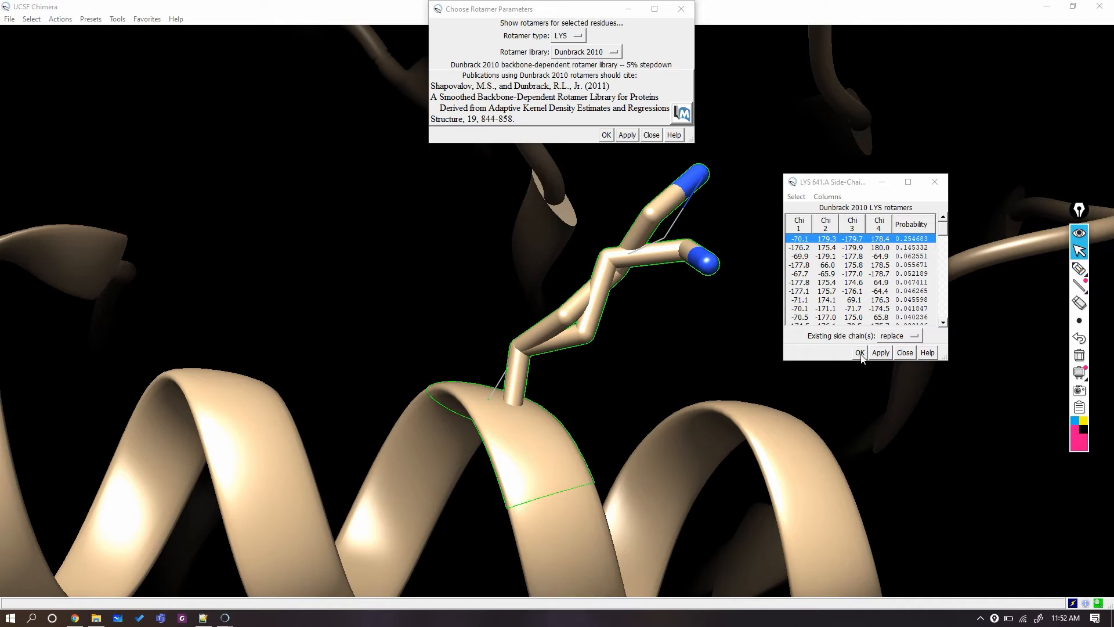
pyautogui.click(860, 353)
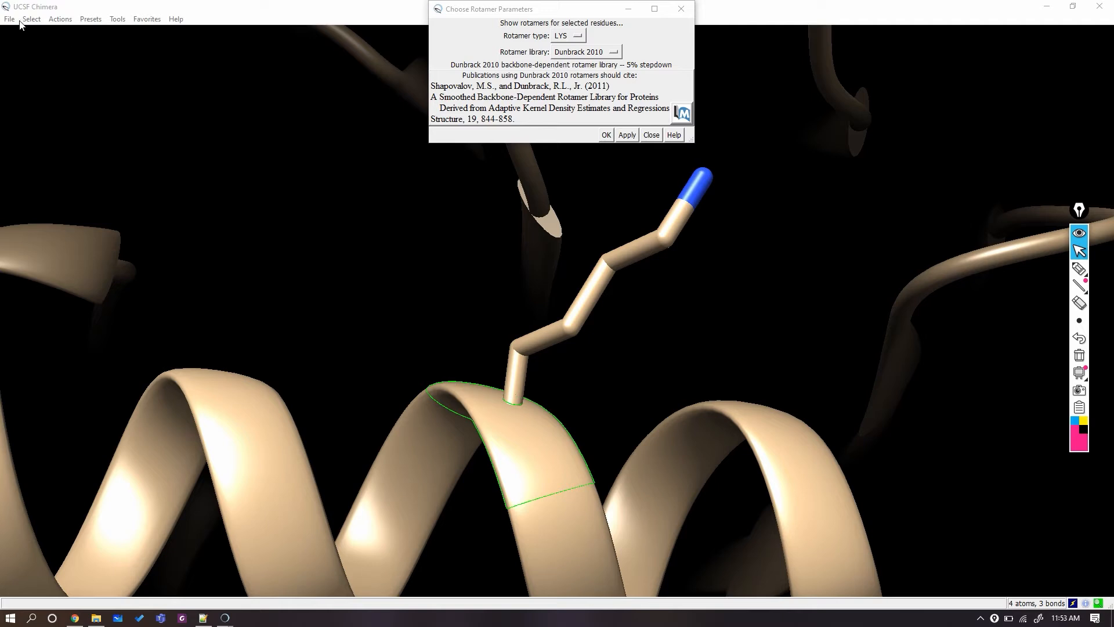
pyautogui.click(651, 136)
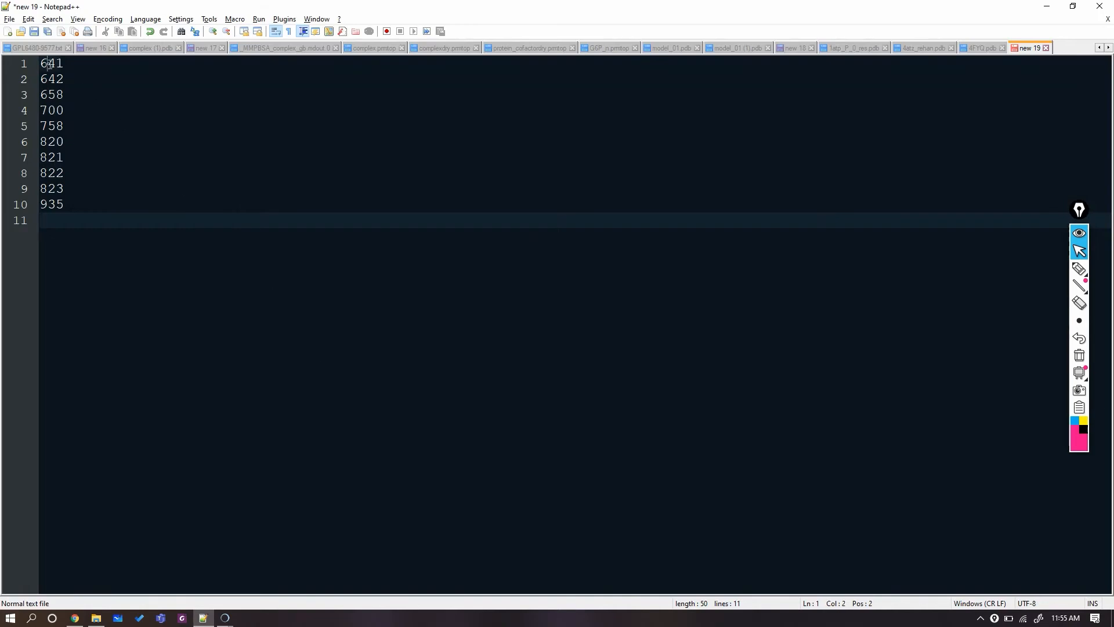
# Step: Insert three blank lines between 641 and 642 in the Notepad++ residue list
pyautogui.moveTo(41, 64); pyautogui.dragTo(57, 67)
pyautogui.click(43, 68)
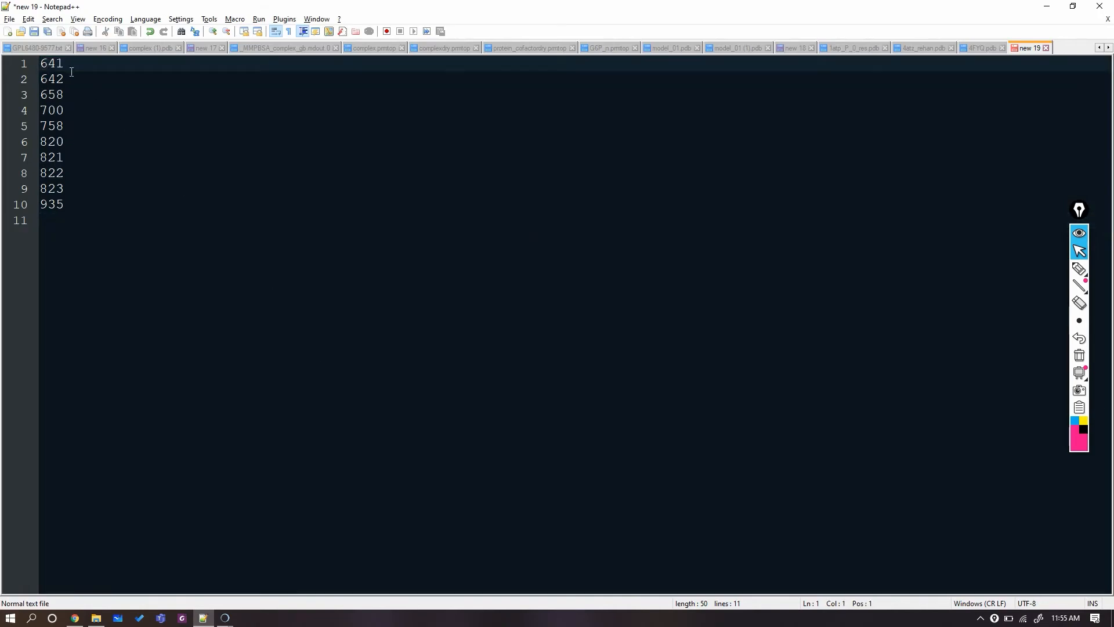
pyautogui.press('Down')
pyautogui.press('Return')
pyautogui.press('Return')
pyautogui.press('Return')
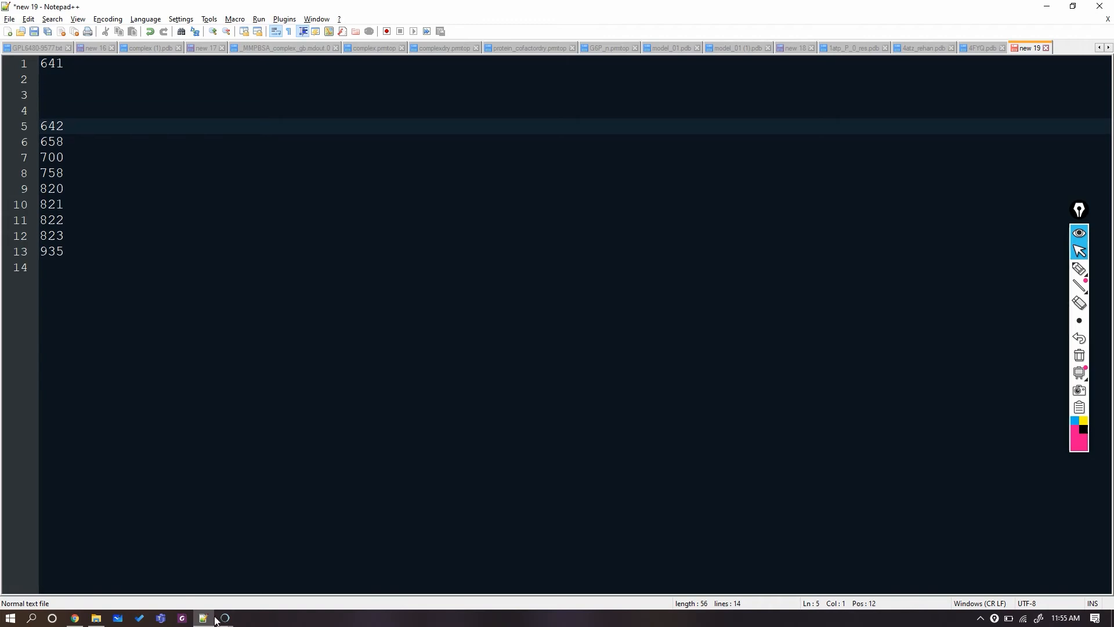
# Step: Switch to UCSF Chimera, select residue 642 in the chain A sequence of 4FYQ.pdb, and show its atoms
pyautogui.click(222, 619)
pyautogui.click(290, 568)
pyautogui.moveTo(849, 340); pyautogui.dragTo(853, 342)
pyautogui.click(225, 618)
pyautogui.click(163, 569)
pyautogui.click(60, 19)
pyautogui.moveTo(75, 31)
pyautogui.click(126, 32)
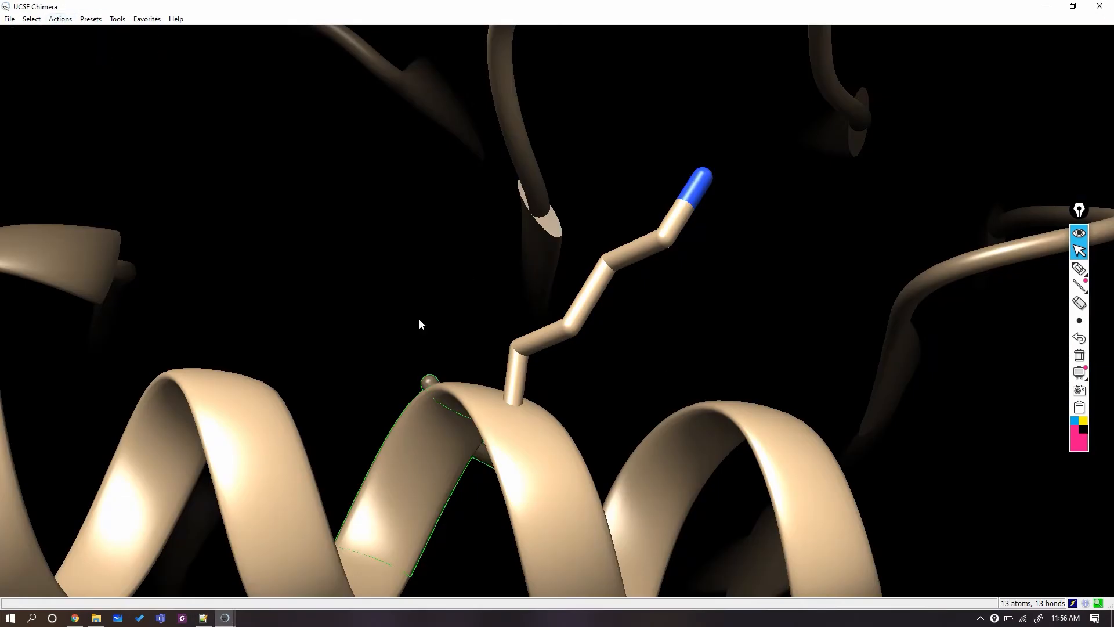
# Step: Focus the view on the selected isoleucine 642 and orient it to reveal its alternate side-chain conformations
pyautogui.click(61, 20)
pyautogui.click(77, 93)
pyautogui.moveTo(279, 244); pyautogui.dragTo(528, 287)
pyautogui.click(61, 20)
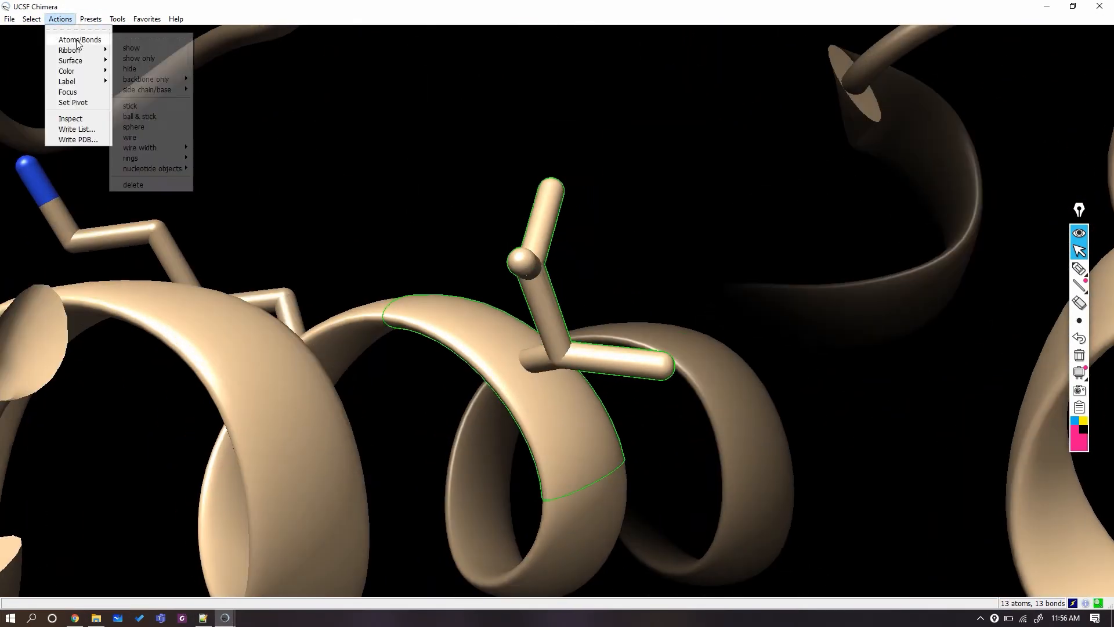
pyautogui.moveTo(75, 74)
pyautogui.click(688, 270)
# Step: Replace isoleucine 642's side chain with an ILE rotamer from the Dunbrack 2010 library using the Rotamers tool
pyautogui.click(118, 20)
pyautogui.moveTo(82, 112)
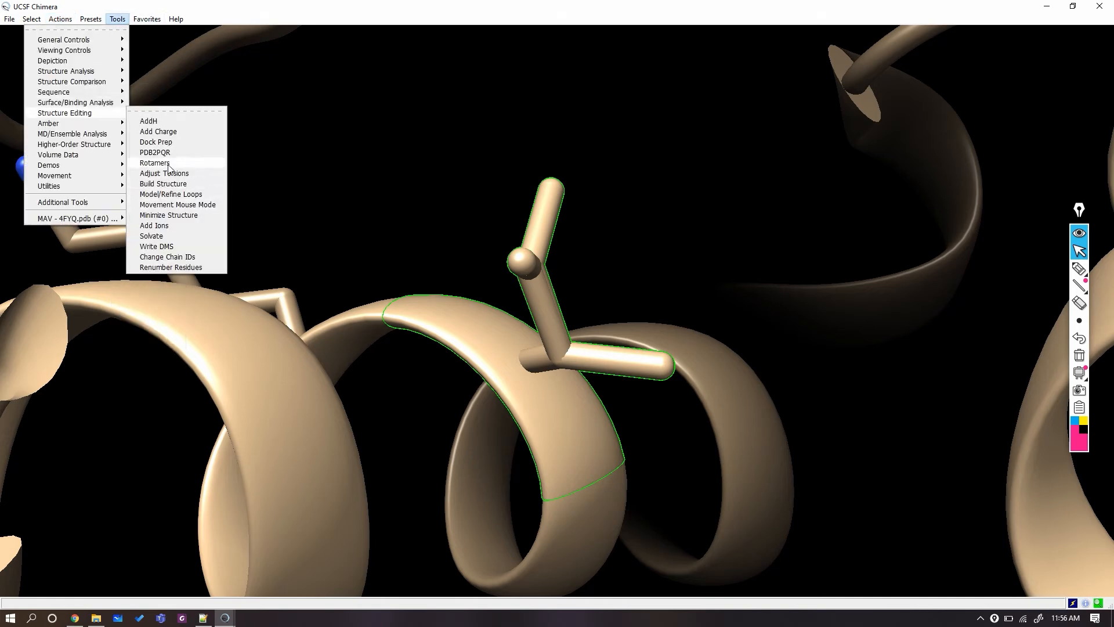
pyautogui.click(164, 163)
pyautogui.click(732, 589)
pyautogui.click(1004, 520)
pyautogui.moveTo(979, 464); pyautogui.dragTo(923, 315)
pyautogui.click(932, 485)
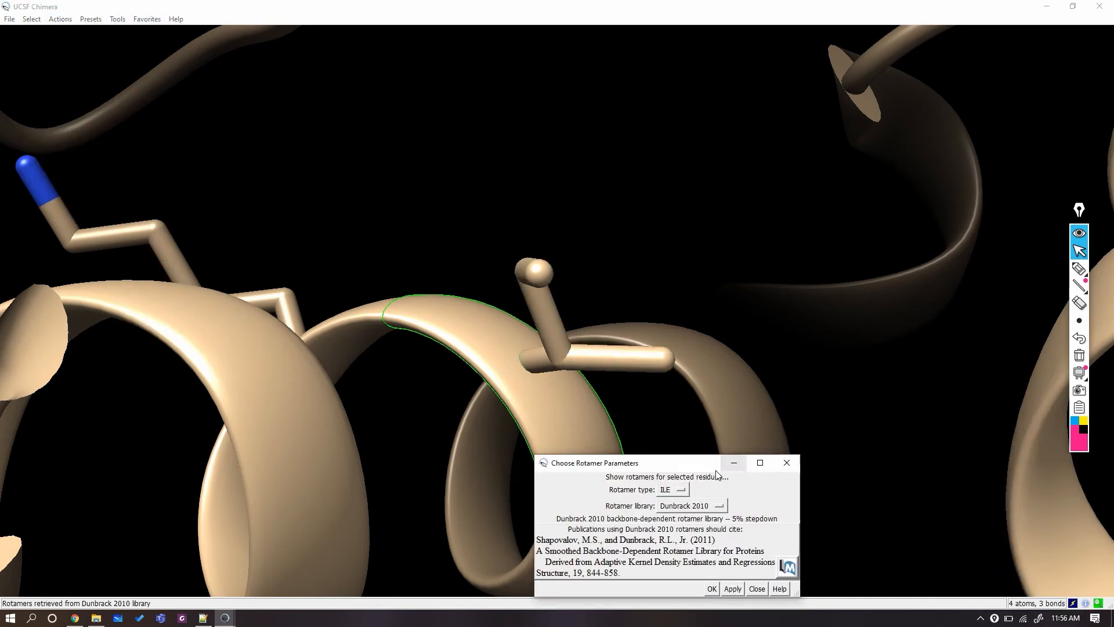
pyautogui.moveTo(717, 464); pyautogui.dragTo(841, 162)
pyautogui.click(836, 287)
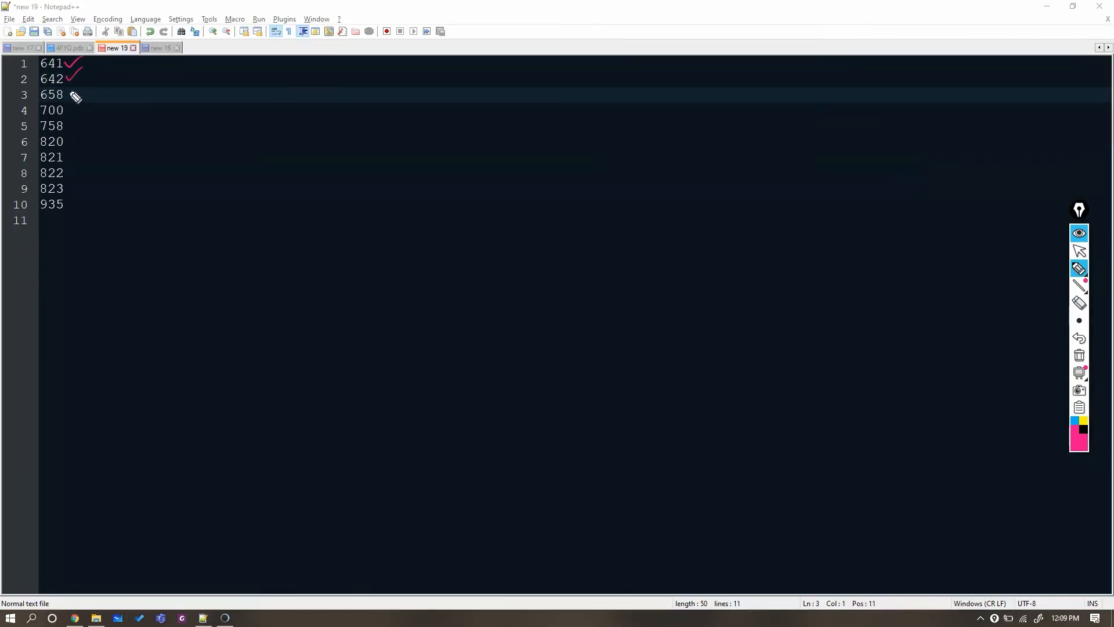
# Step: Bracket residues 658 to 935 in the Notepad++ list with ink, handwrite "Through commands" beside them, and clear the ink
pyautogui.moveTo(69, 88); pyautogui.dragTo(64, 218)
pyautogui.moveTo(107, 134)
pyautogui.mouseDown()
pyautogui.moveTo(124, 147)
pyautogui.moveTo(211, 129)
pyautogui.moveTo(308, 132)
pyautogui.moveTo(298, 130)
pyautogui.mouseUp()
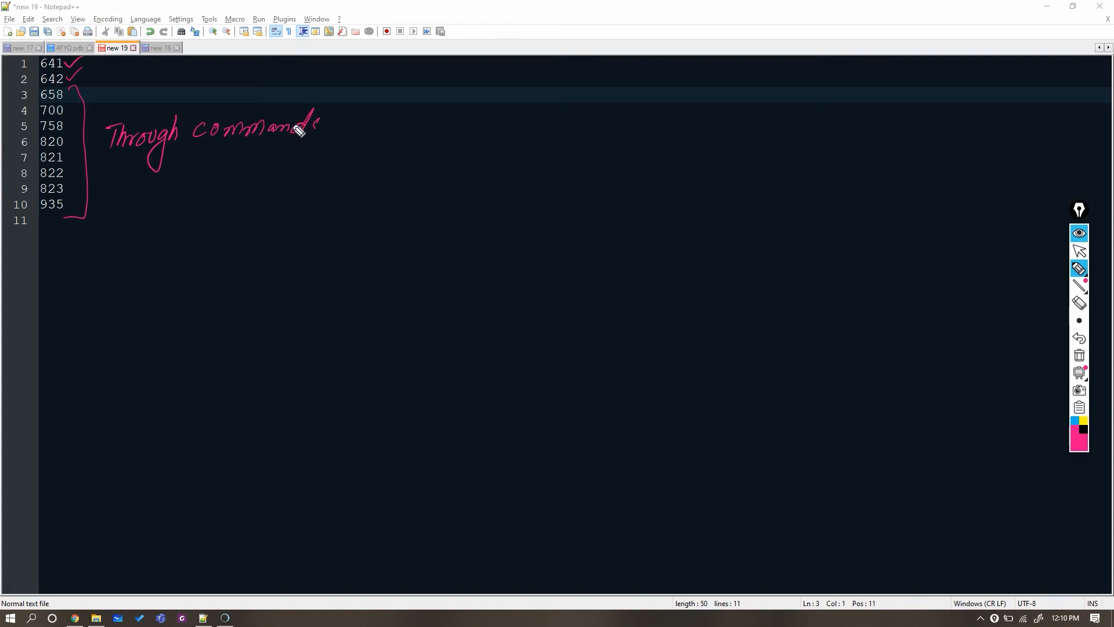
pyautogui.hotkey('ctrl', 'shift', '2')
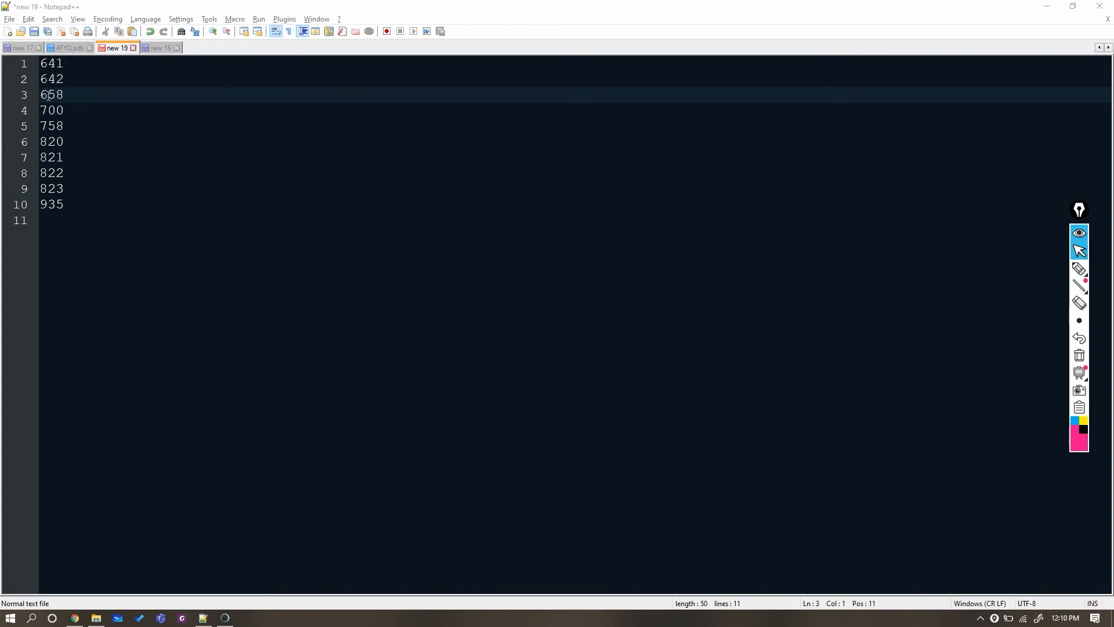
# Step: Examine the select, focus, show and swapaa same commands for residue 658 in the new 16 document
pyautogui.click(160, 49)
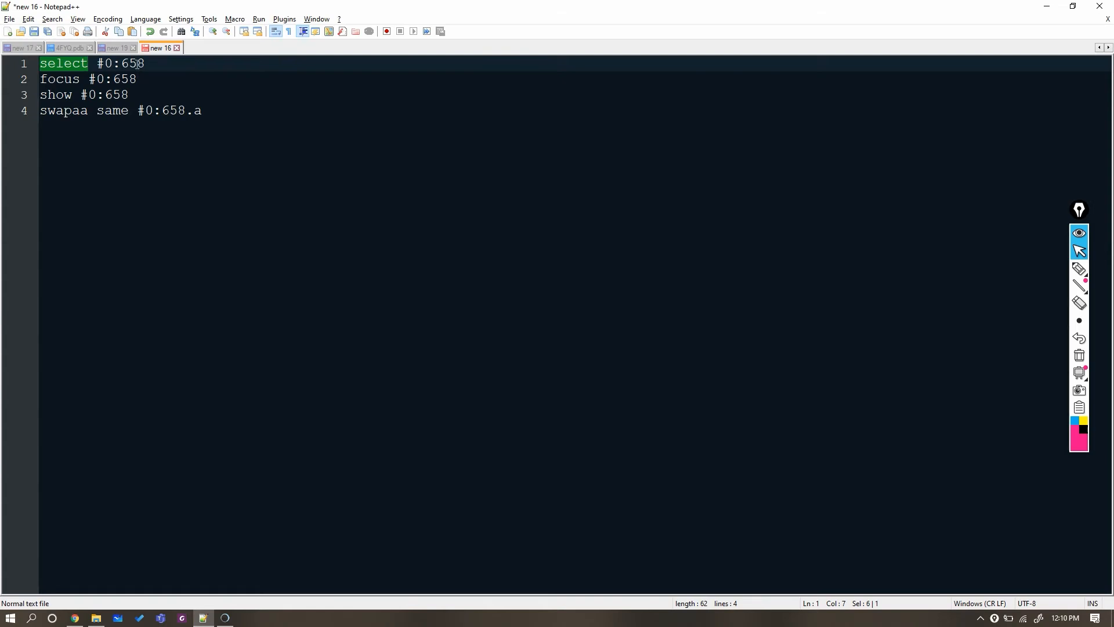
pyautogui.doubleClick(60, 79)
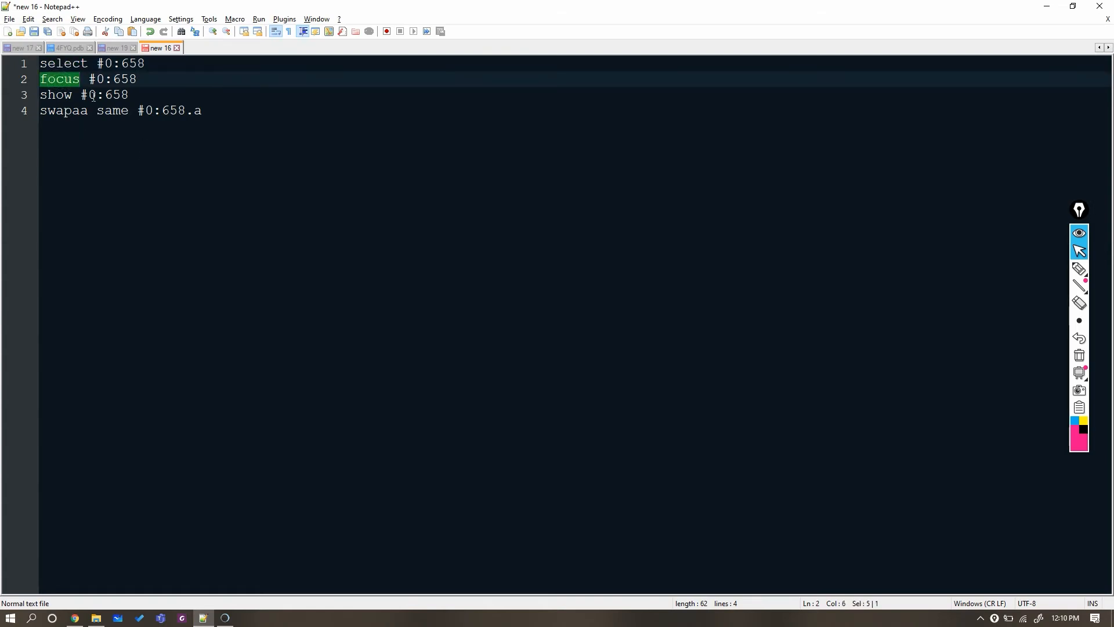
pyautogui.doubleClick(56, 95)
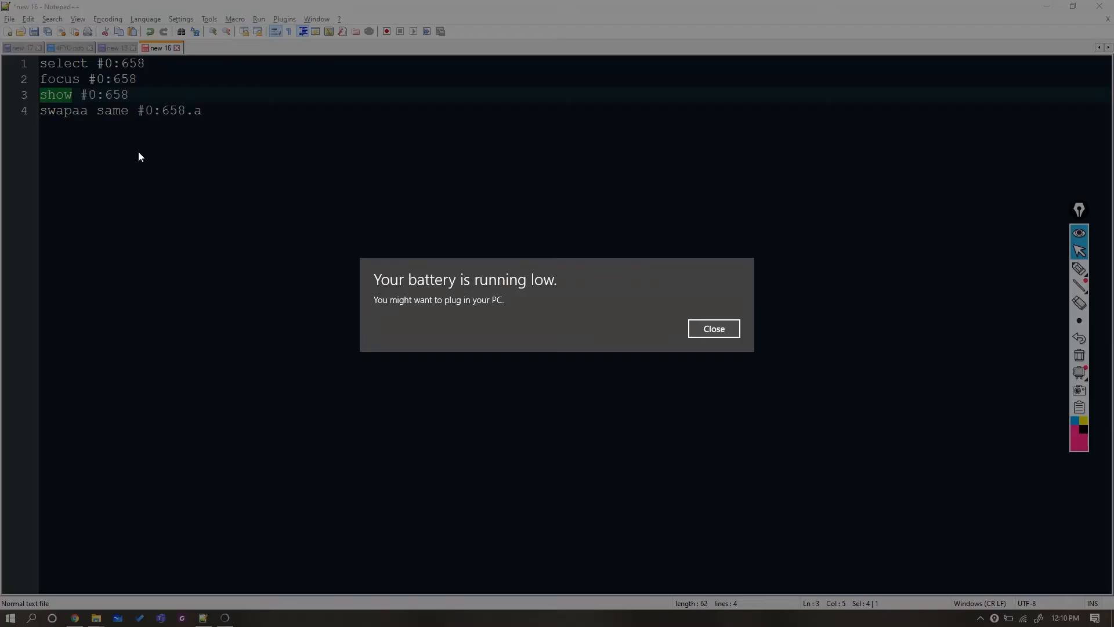
pyautogui.click(721, 331)
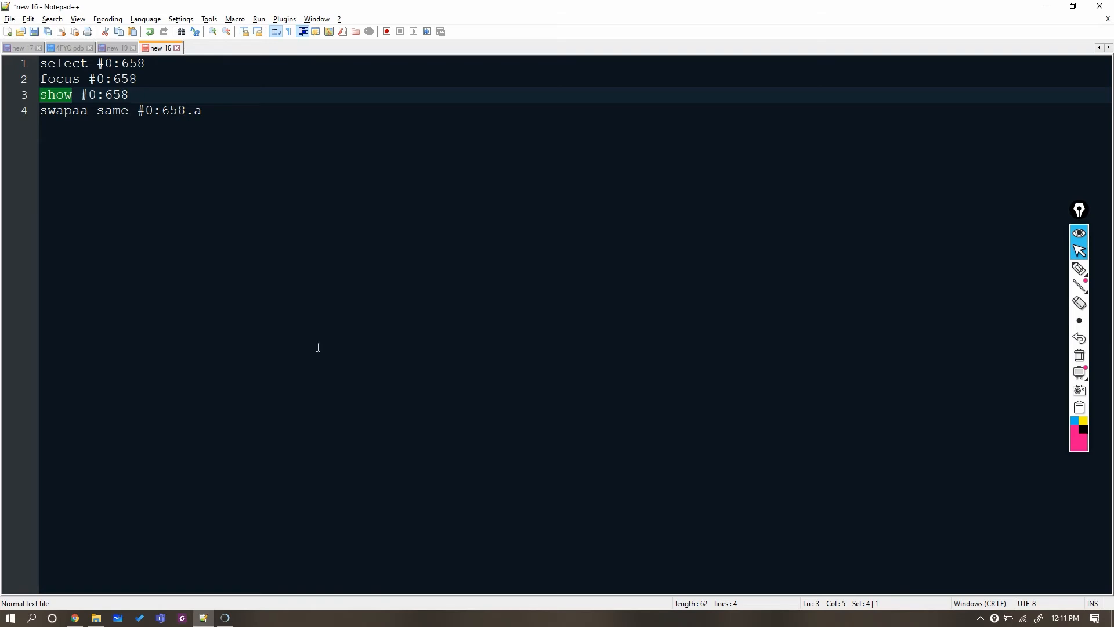
pyautogui.click(140, 93)
pyautogui.doubleClick(66, 112)
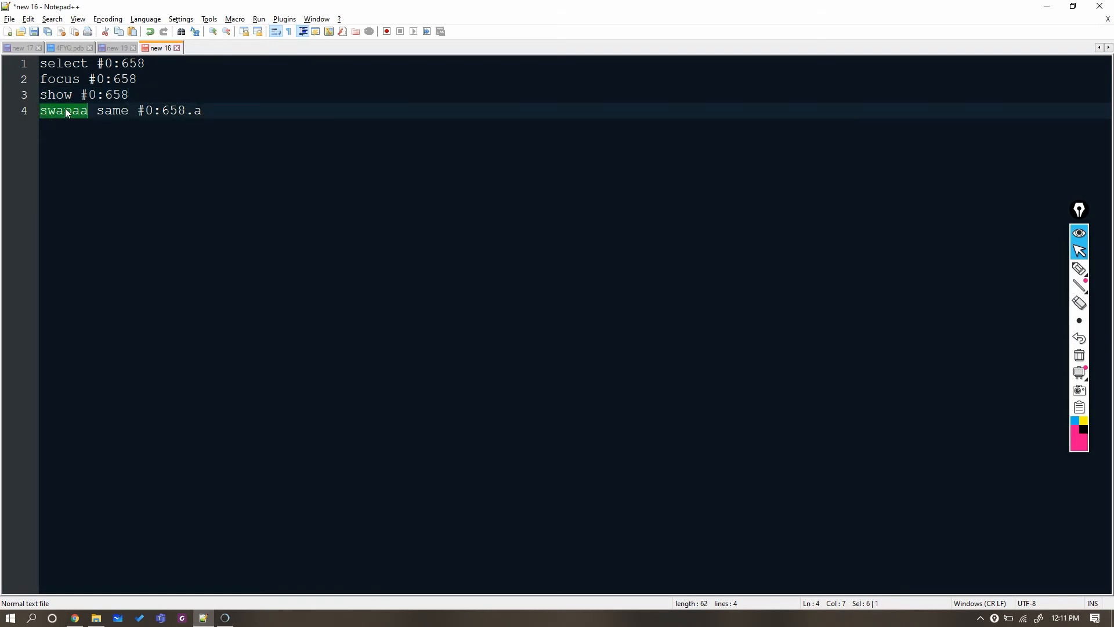
pyautogui.doubleClick(111, 111)
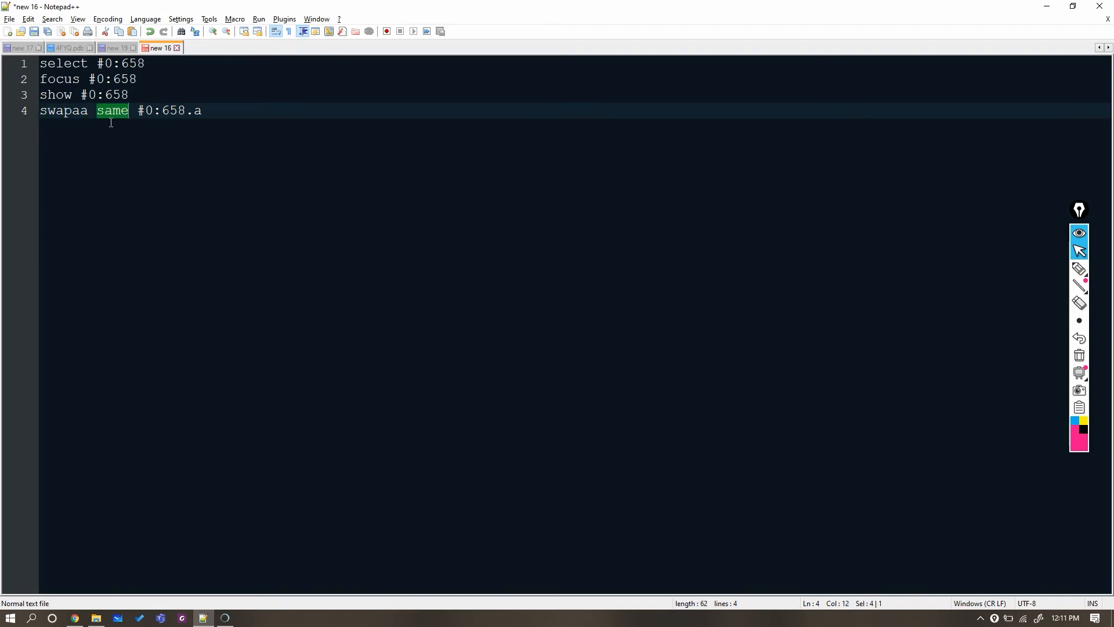
pyautogui.doubleClick(142, 110)
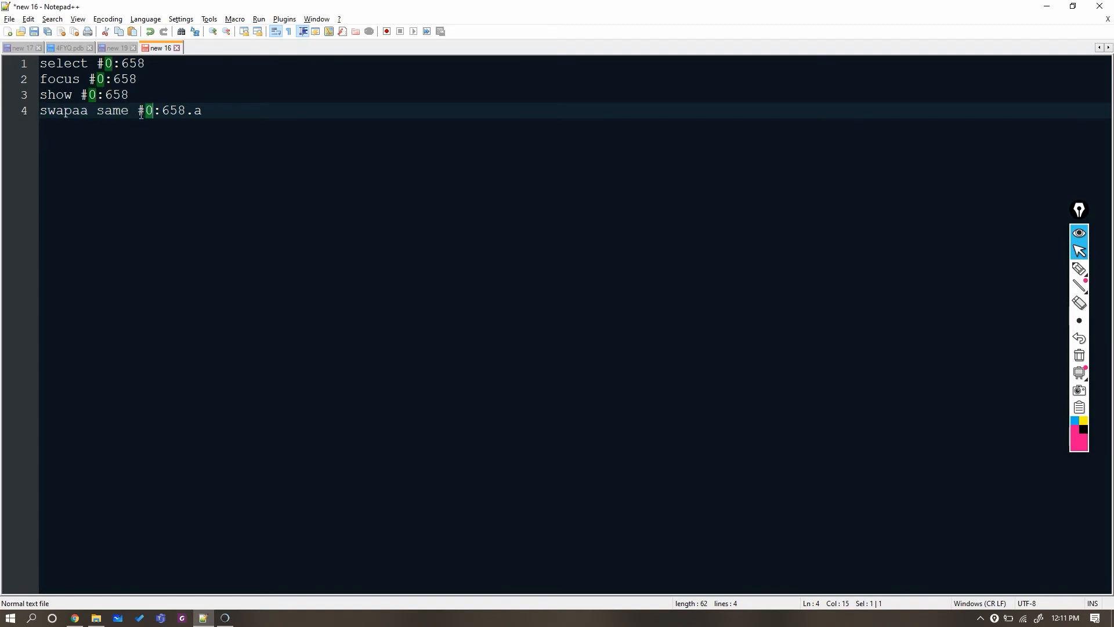
pyautogui.doubleClick(174, 110)
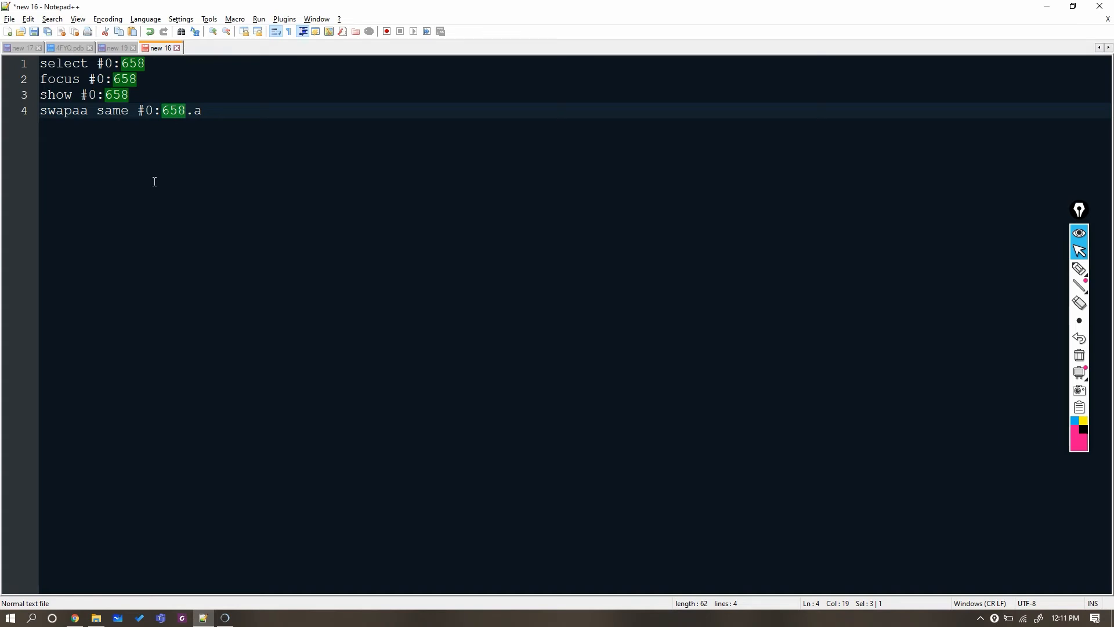
pyautogui.press('End')
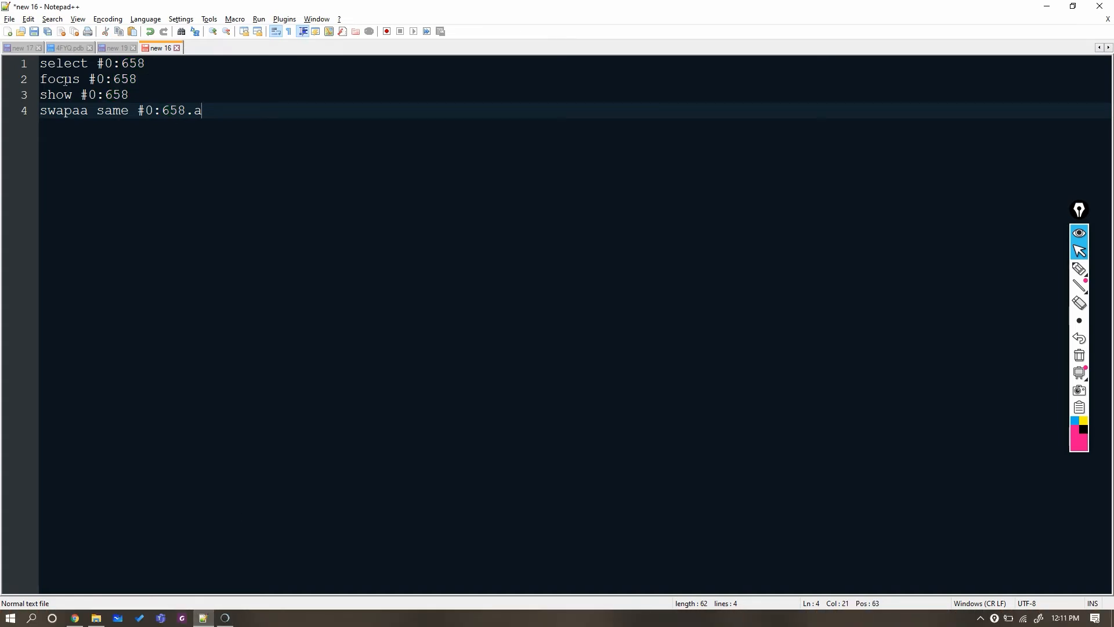
# Step: Copy the select #0:658 line and run it in UCSF Chimera's command line to select residue 658
pyautogui.click(43, 66)
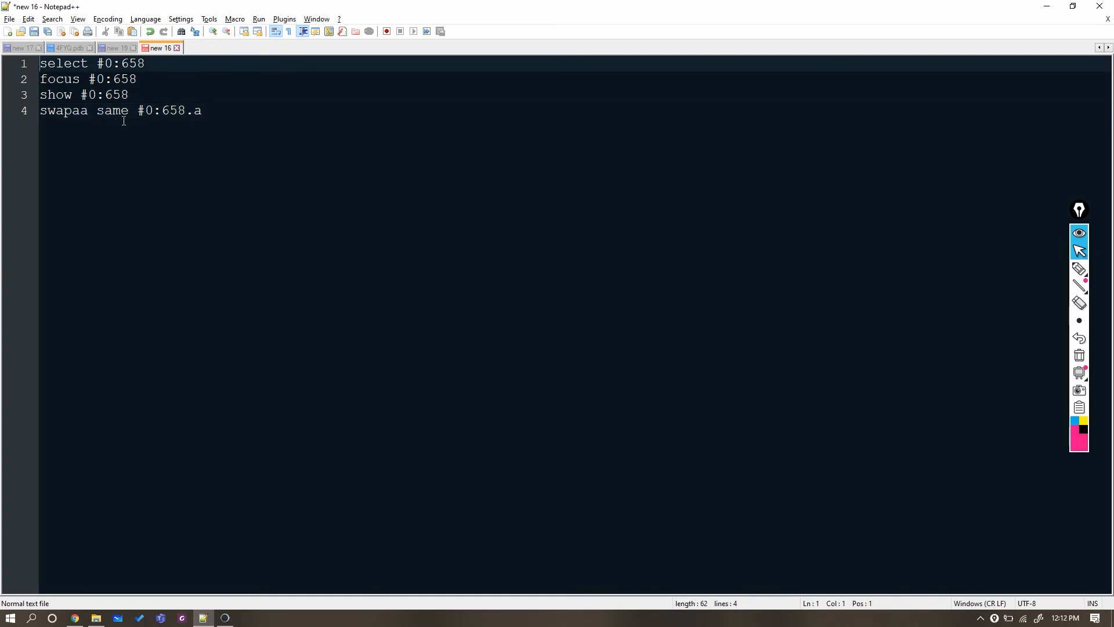
pyautogui.hotkey('shift', 'End')
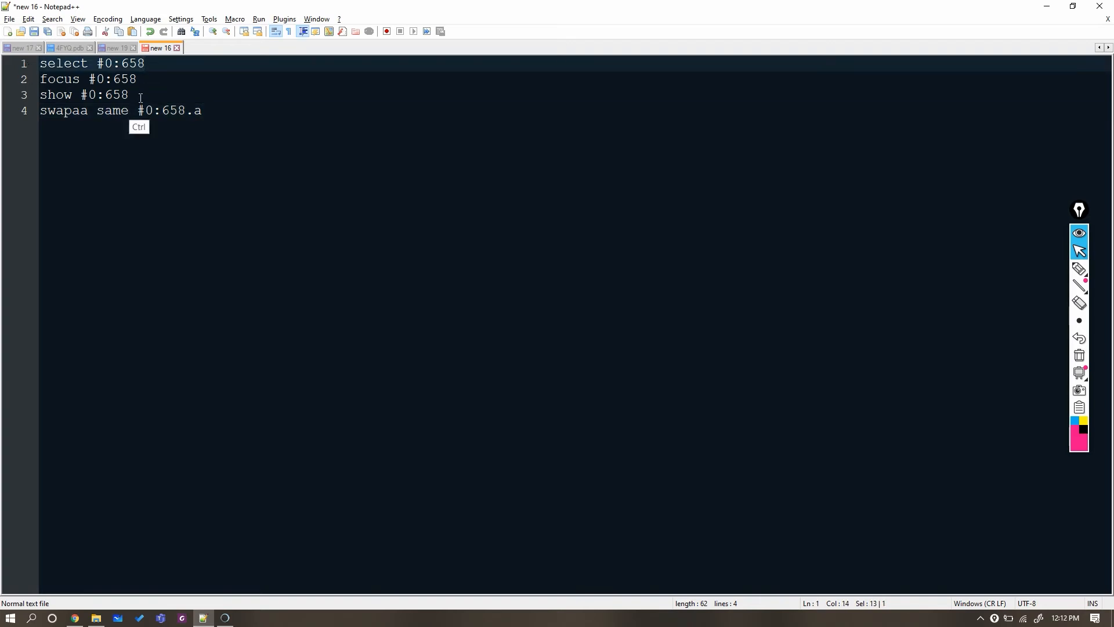
pyautogui.hotkey('alt', 'Tab')
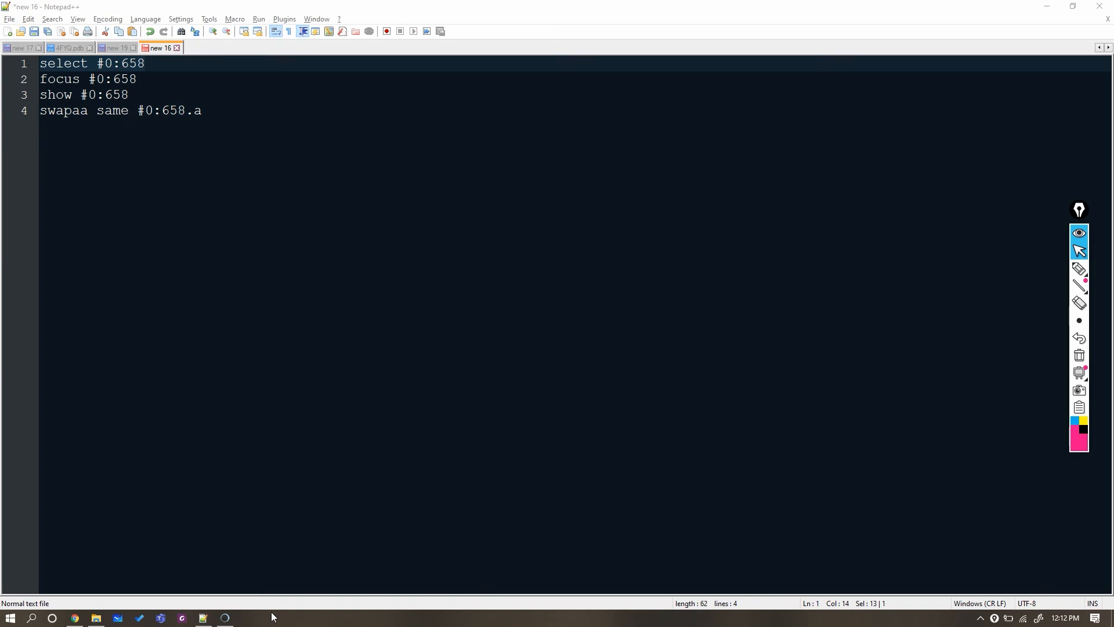
pyautogui.click(225, 618)
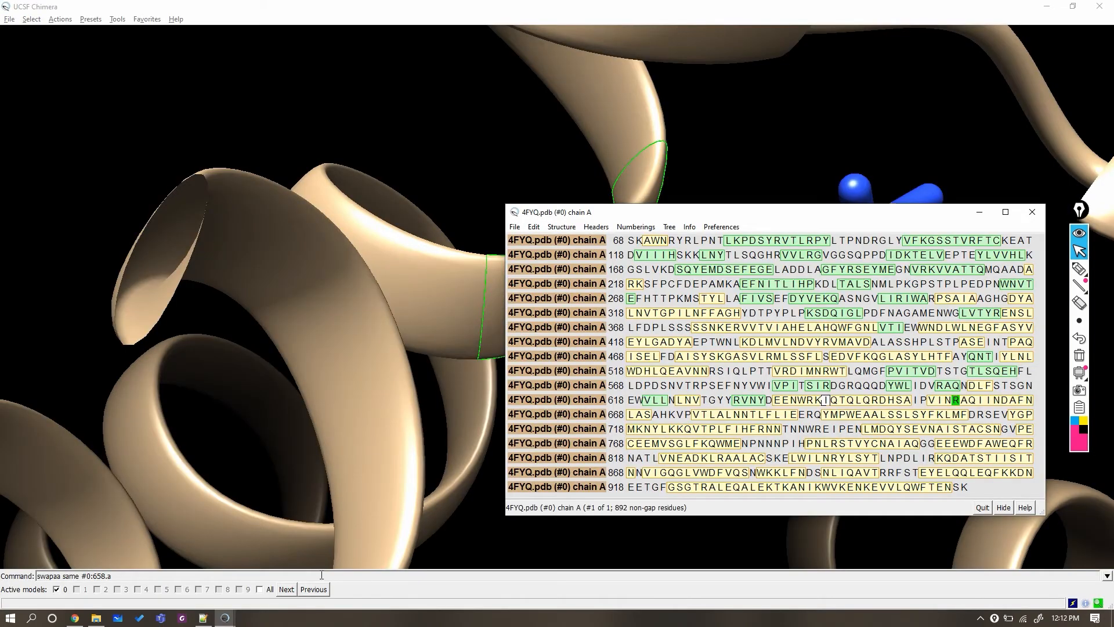
pyautogui.click(322, 575)
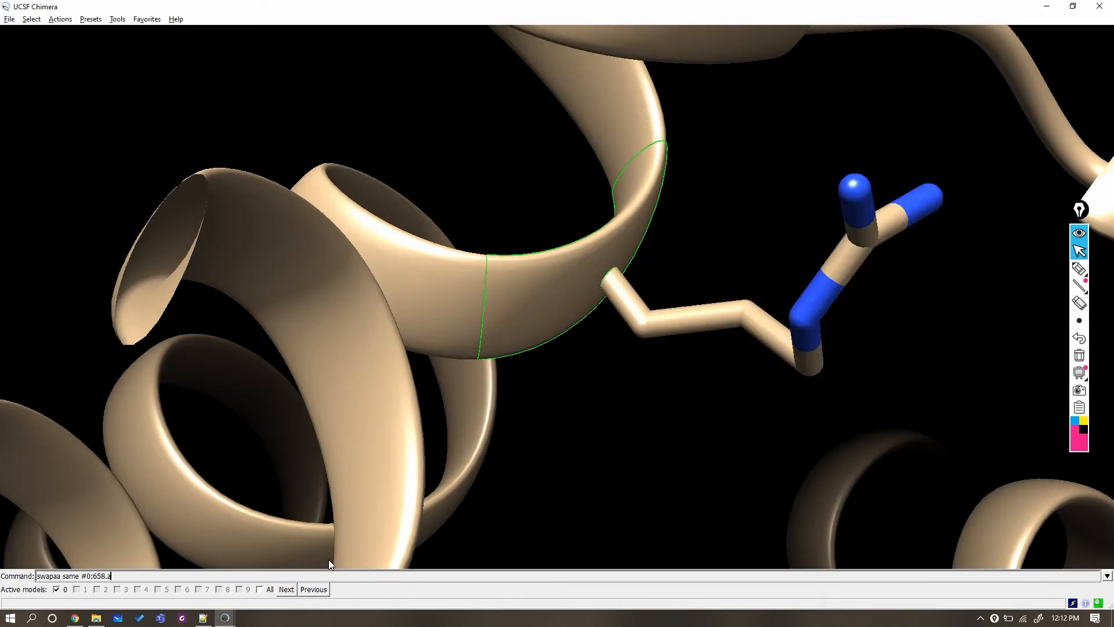
pyautogui.press('Return')
pyautogui.press('Up')
pyautogui.press('Return')
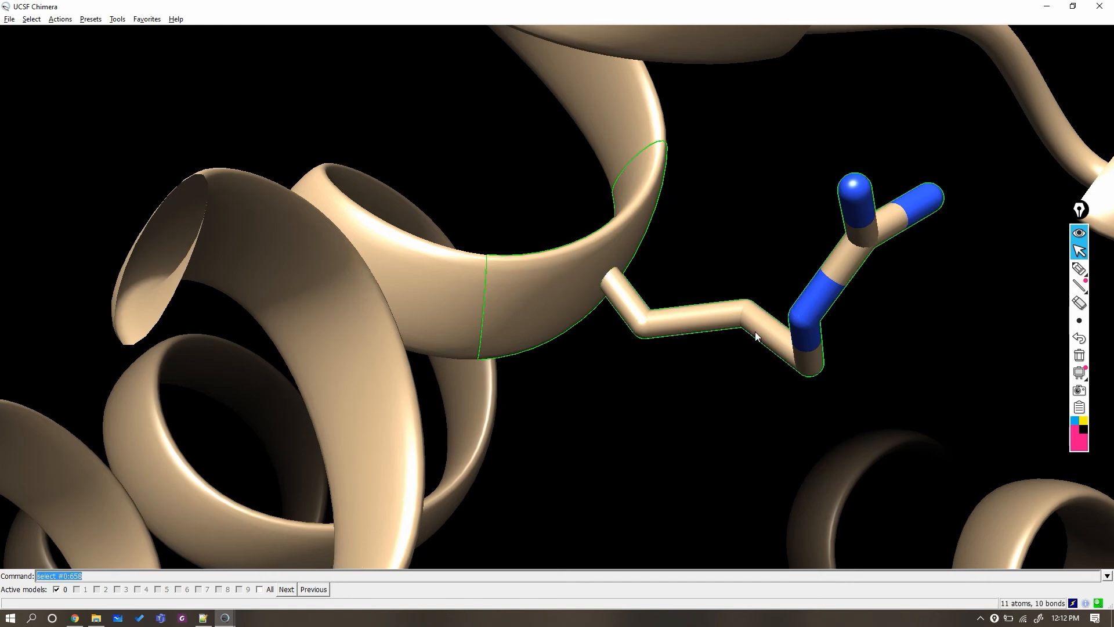
# Step: In Notepad++, copy 700 from the new 19 residue list and replace 658 with it in all four commands of new 16
pyautogui.hotkey('alt', 'Tab')
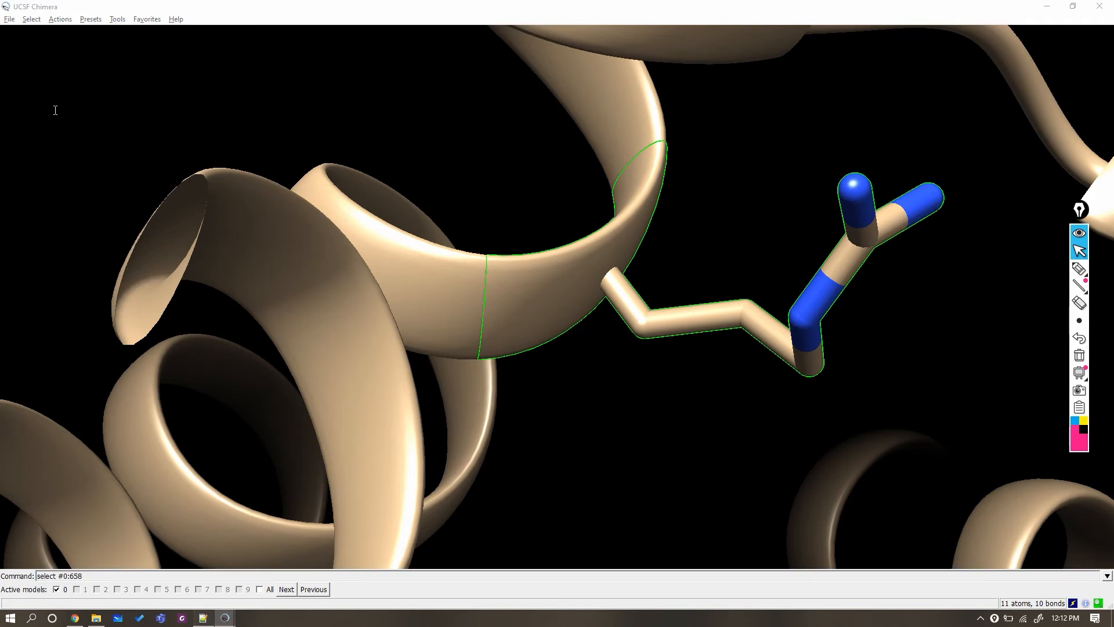
pyautogui.hotkey('ctrl', 'Tab')
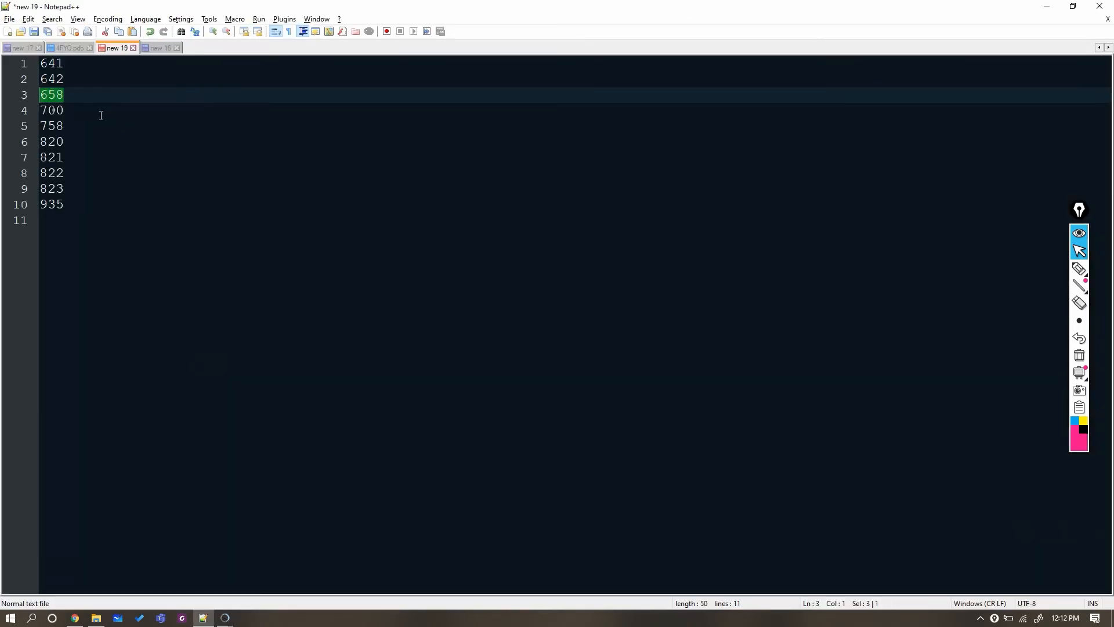
pyautogui.doubleClick(54, 110)
pyautogui.hotkey('ctrl', 'c')
pyautogui.click(156, 48)
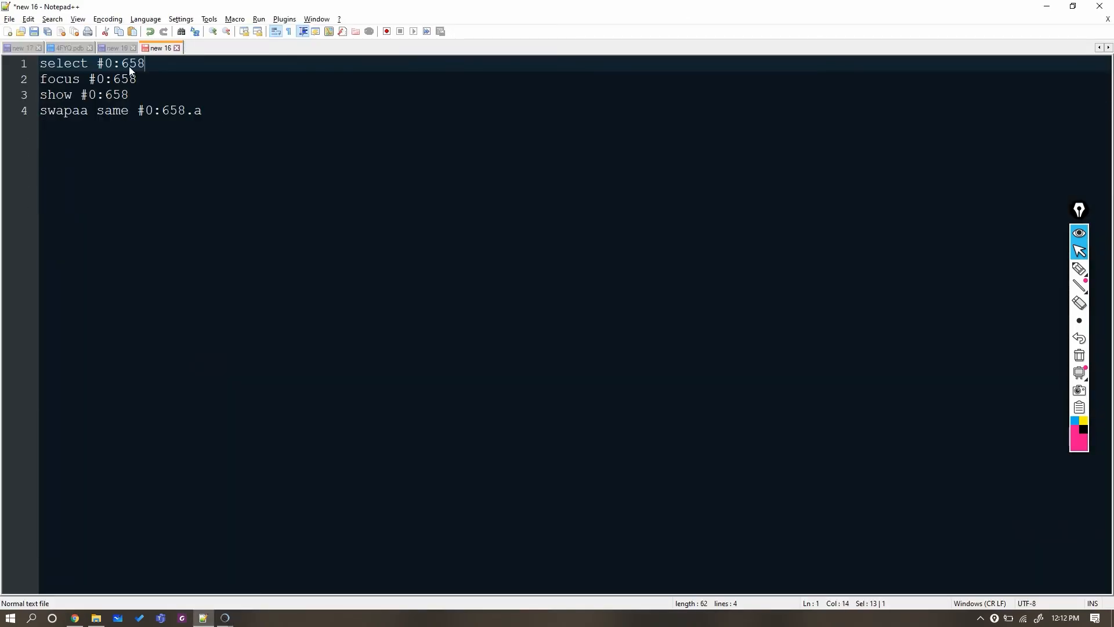
pyautogui.doubleClick(130, 66)
pyautogui.hotkey('ctrl', 'v')
pyautogui.doubleClick(123, 81)
pyautogui.hotkey('ctrl', 'v')
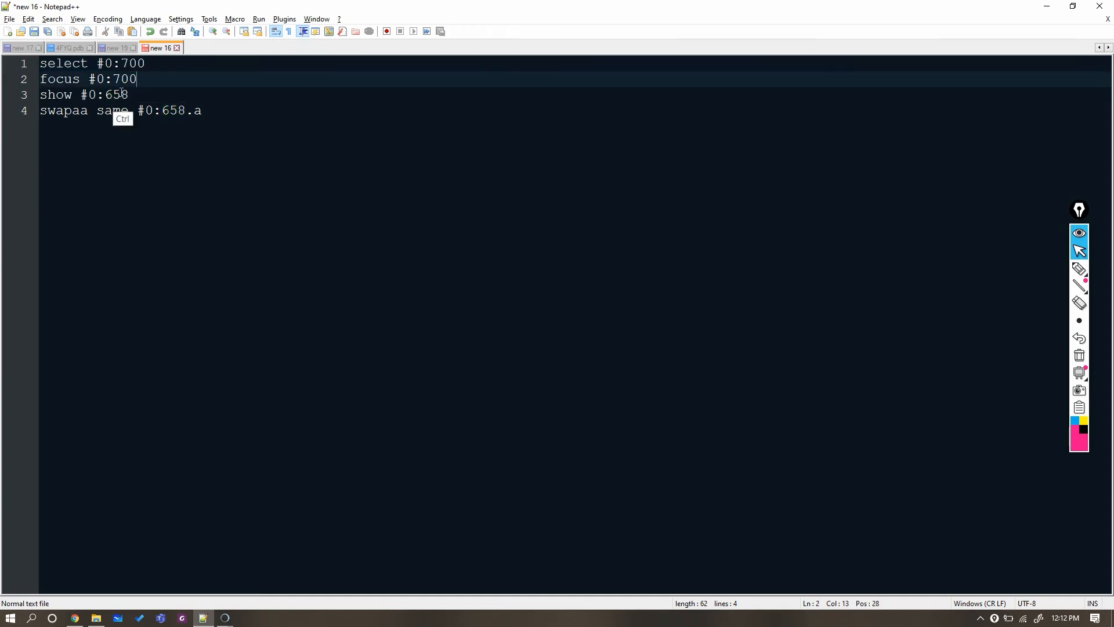
pyautogui.doubleClick(121, 94)
pyautogui.hotkey('ctrl', 'v')
pyautogui.doubleClick(174, 110)
pyautogui.hotkey('ctrl', 'v')
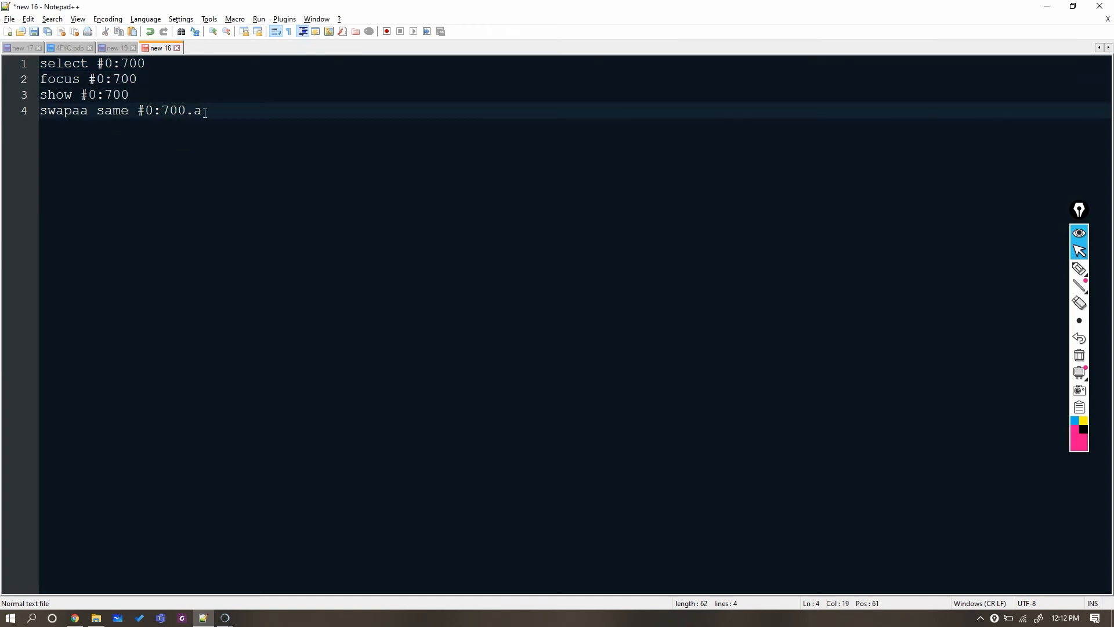
# Step: Copy the four residue 700 commands and run them in UCSF Chimera to select, focus, show and swap the side chain
pyautogui.moveTo(203, 110); pyautogui.dragTo(46, 65)
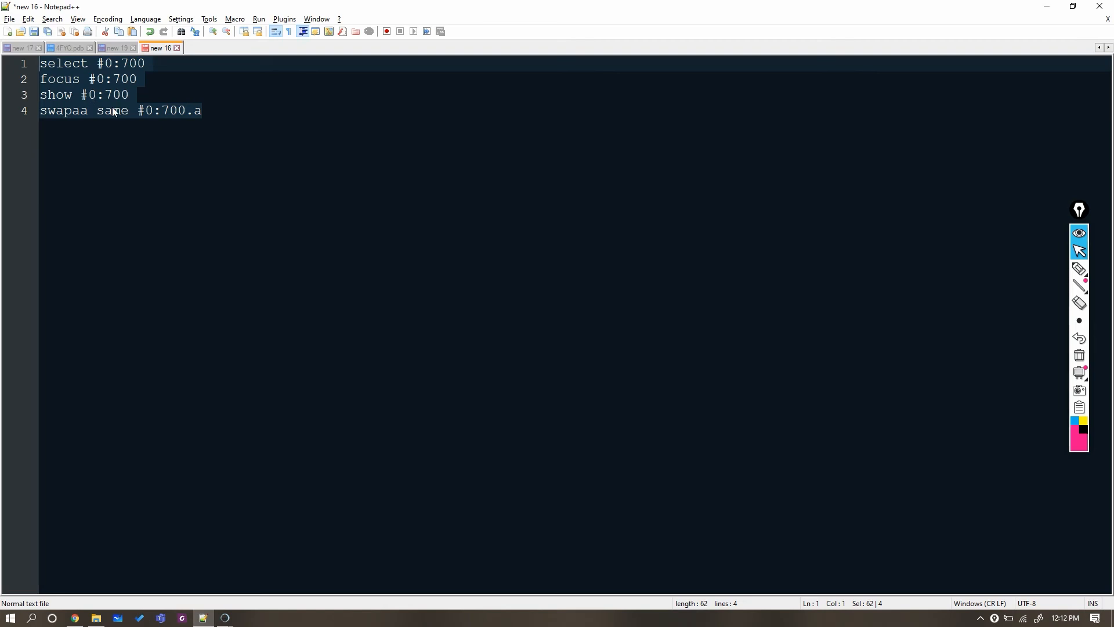
pyautogui.click(226, 619)
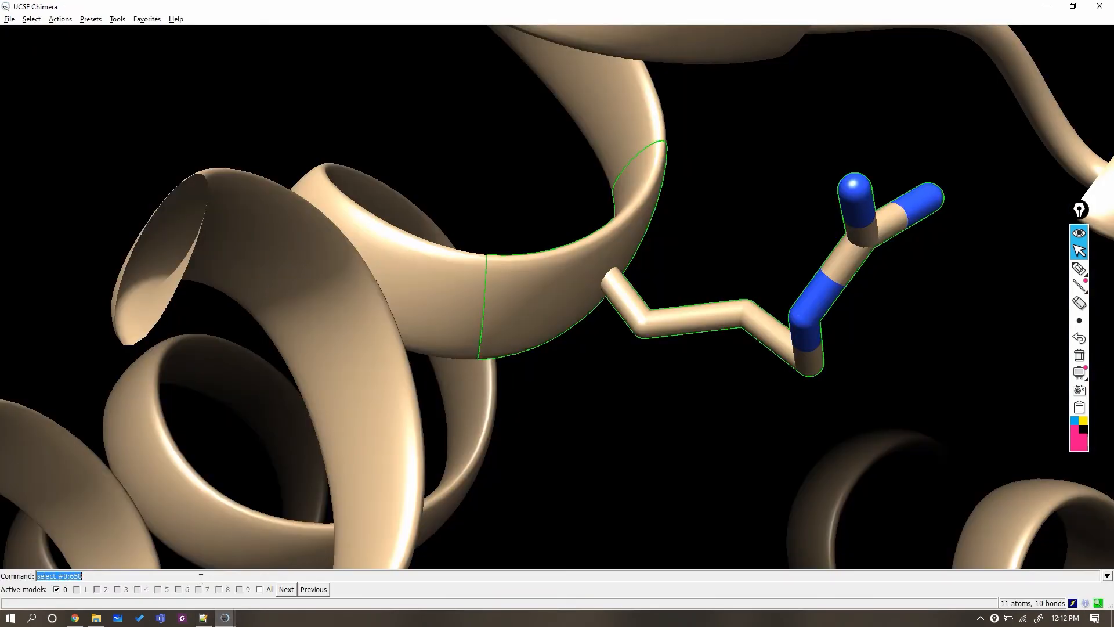
pyautogui.click(123, 20)
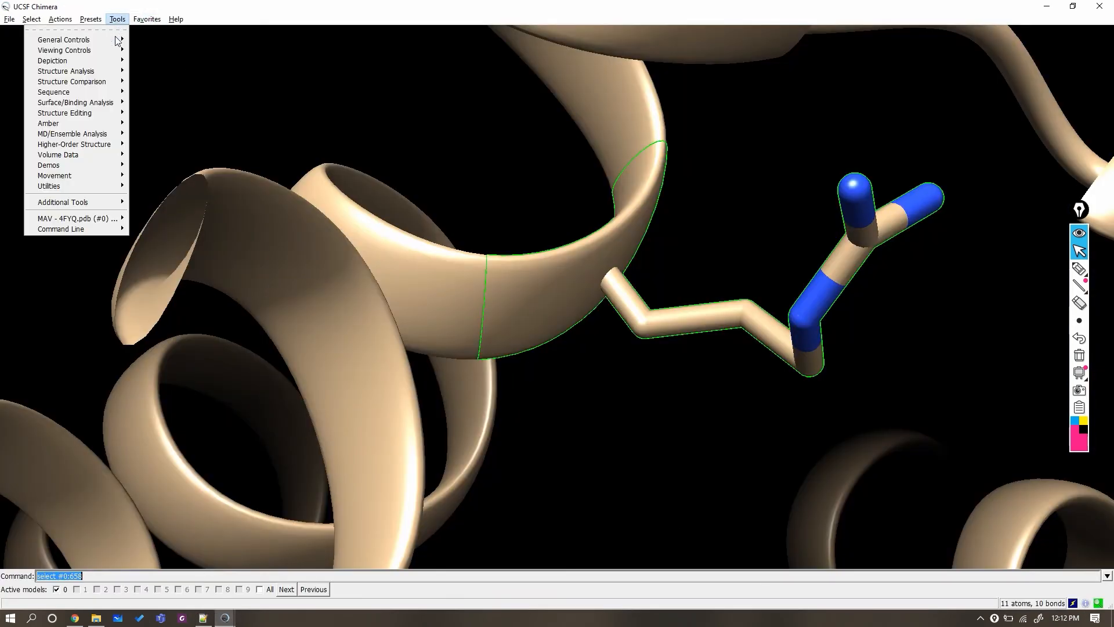
pyautogui.moveTo(115, 41)
pyautogui.click(161, 48)
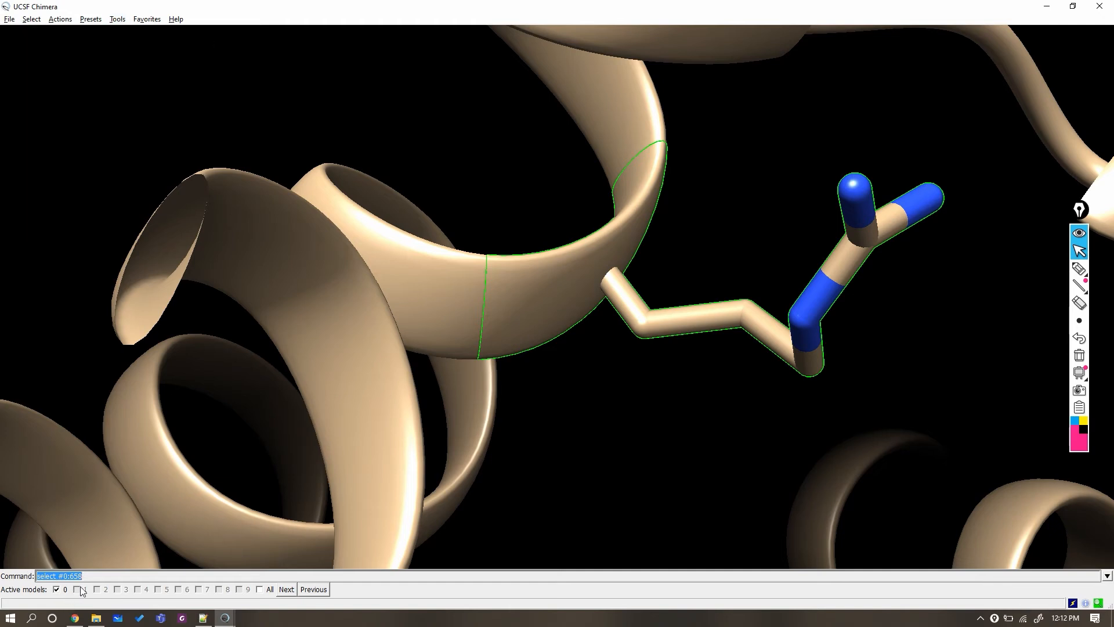
pyautogui.click(97, 576)
pyautogui.tripleClick(95, 574)
pyautogui.hotkey('ctrl', 'v')
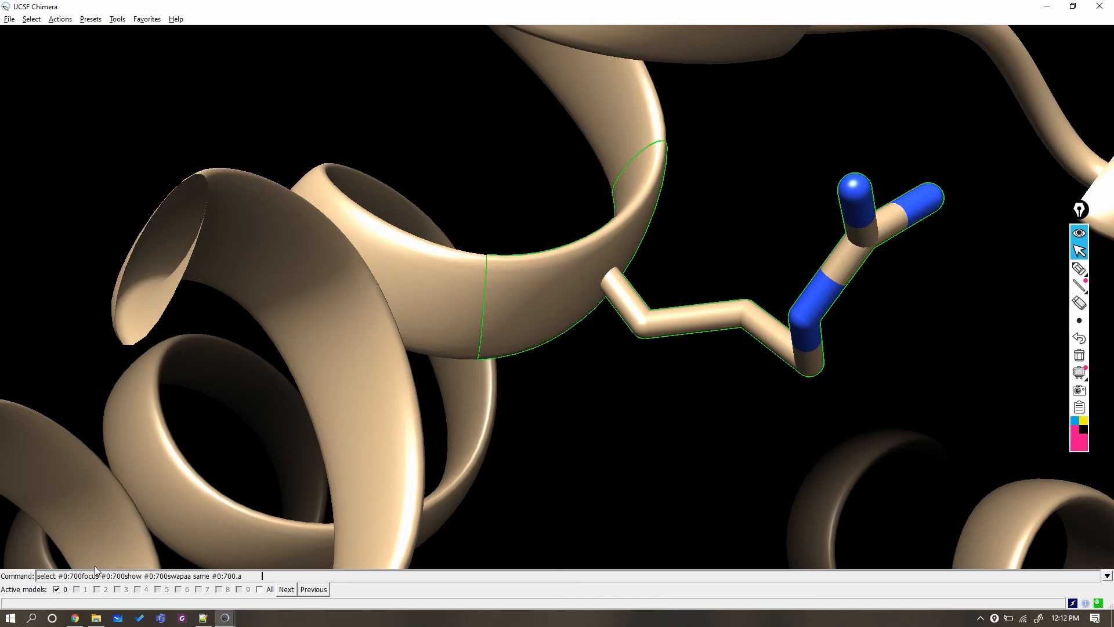
pyautogui.press('Return')
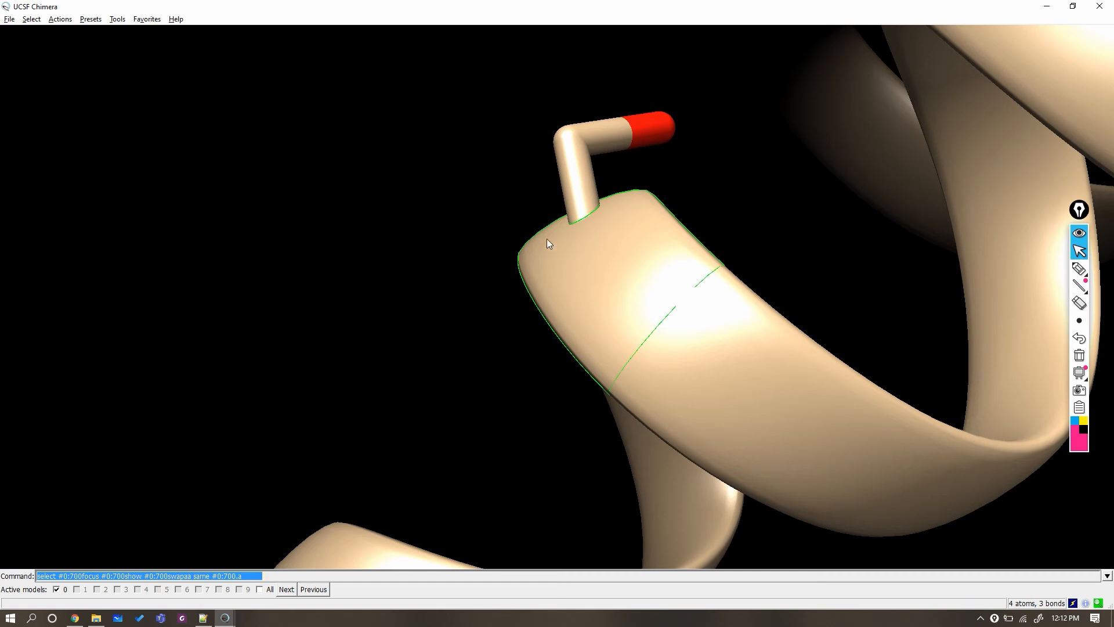
# Step: Back in Notepad++, copy 758 from the residue list and substitute it for the residue number in the new 16 commands
pyautogui.hotkey('alt', 'Tab')
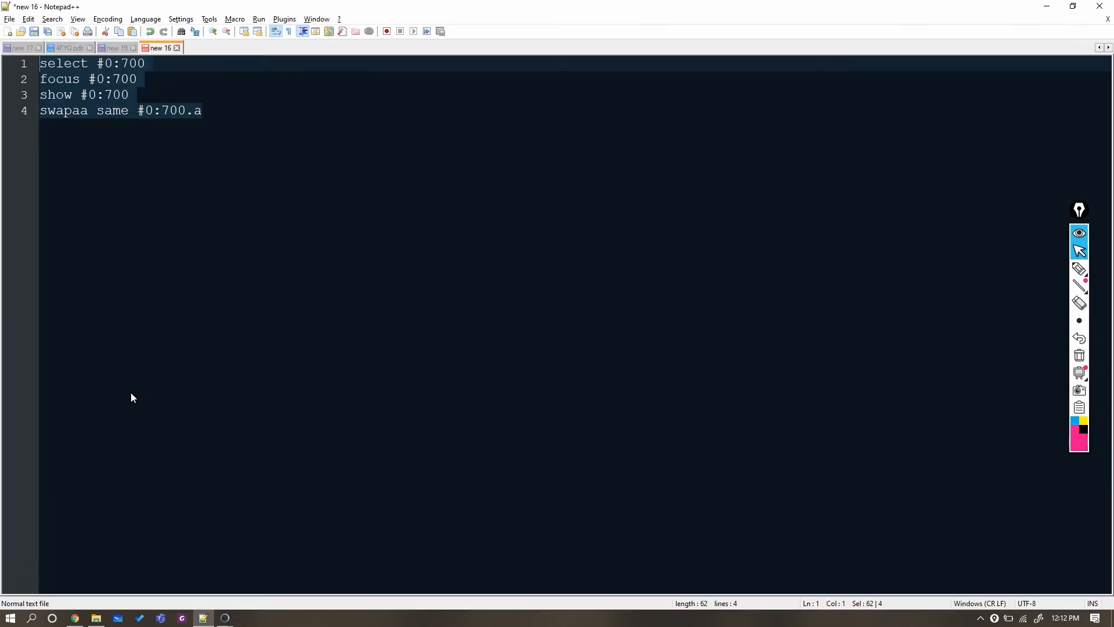
pyautogui.click(108, 48)
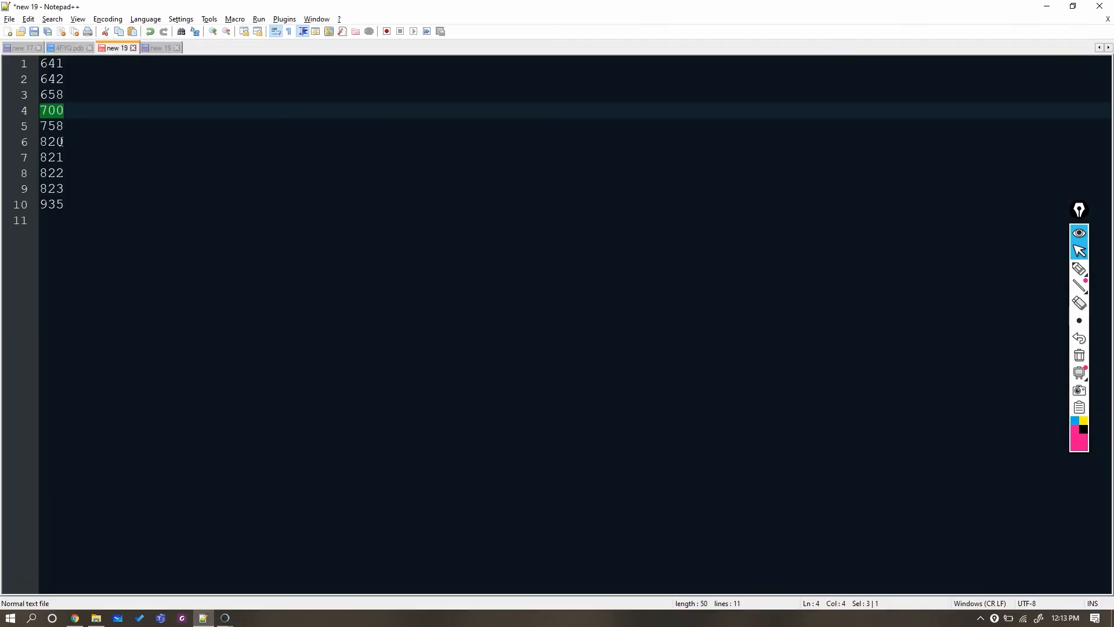
pyautogui.doubleClick(58, 125)
pyautogui.hotkey('ctrl', 'c')
pyautogui.click(161, 48)
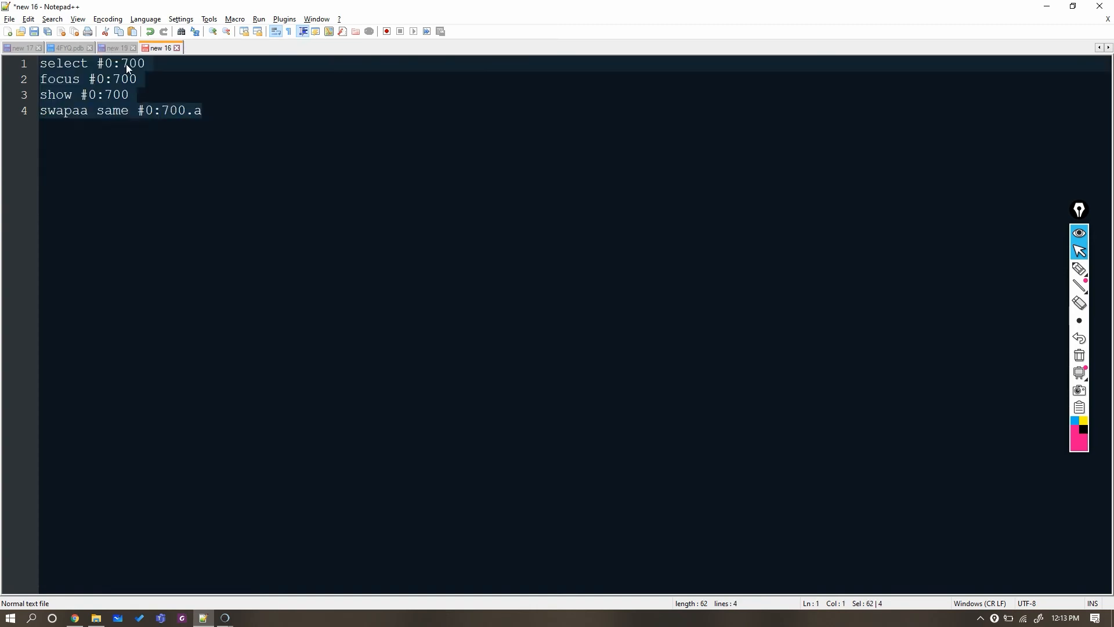
pyautogui.doubleClick(129, 65)
pyautogui.hotkey('ctrl', 'v')
pyautogui.doubleClick(124, 80)
pyautogui.hotkey('ctrl', 'v')
pyautogui.doubleClick(117, 96)
pyautogui.hotkey('ctrl', 'v')
# Step: Run the copied select, focus, show and swapaa same commands for residue 758 in UCSF Chimera
pyautogui.hotkey('ctrl', 'c')
pyautogui.hotkey('alt', 'Tab')
pyautogui.click(265, 576)
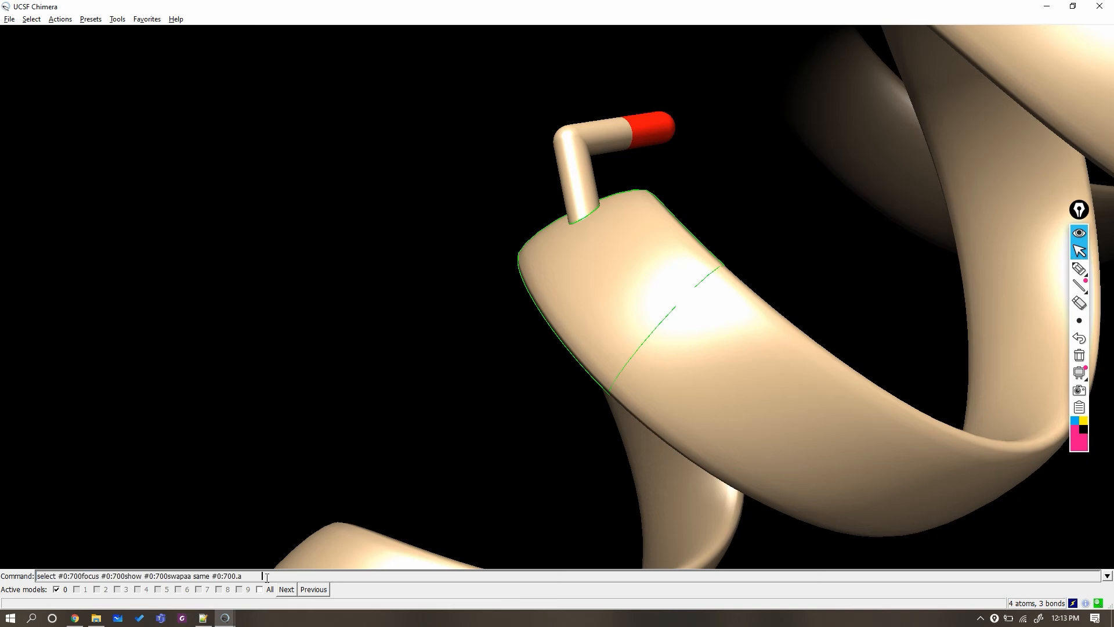
pyautogui.hotkey('ctrl', 'a')
pyautogui.hotkey('ctrl', 'v')
pyautogui.press('Return')
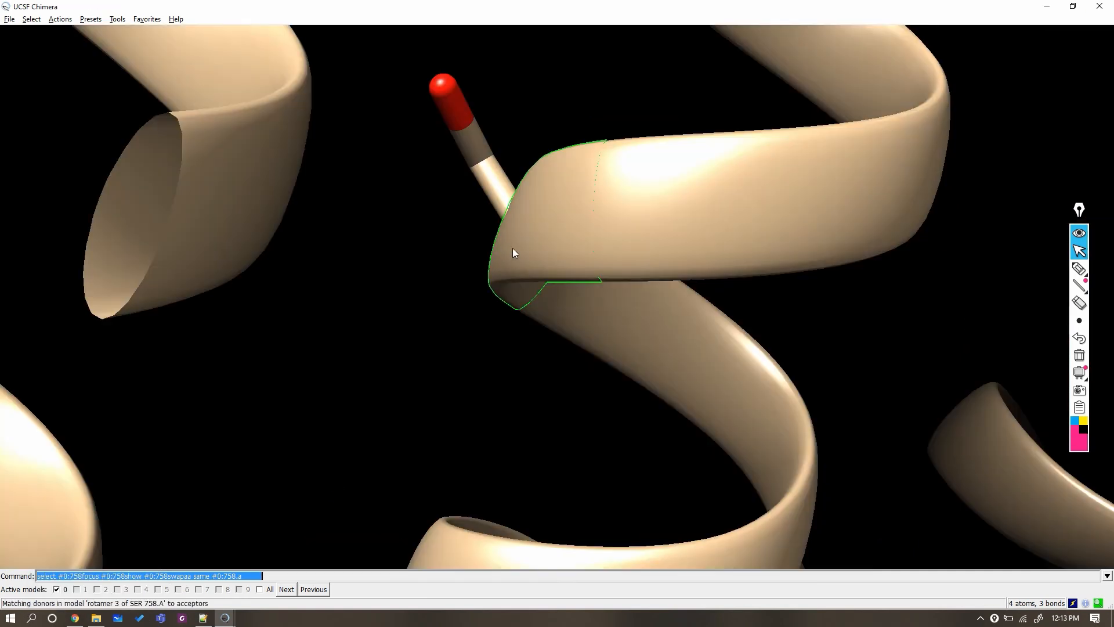
# Step: Copy 820 from the Notepad++ residue list and replace the residue number with it in all four new 16 commands
pyautogui.hotkey('alt', 'Tab')
pyautogui.click(112, 49)
pyautogui.doubleClick(53, 142)
pyautogui.click(159, 48)
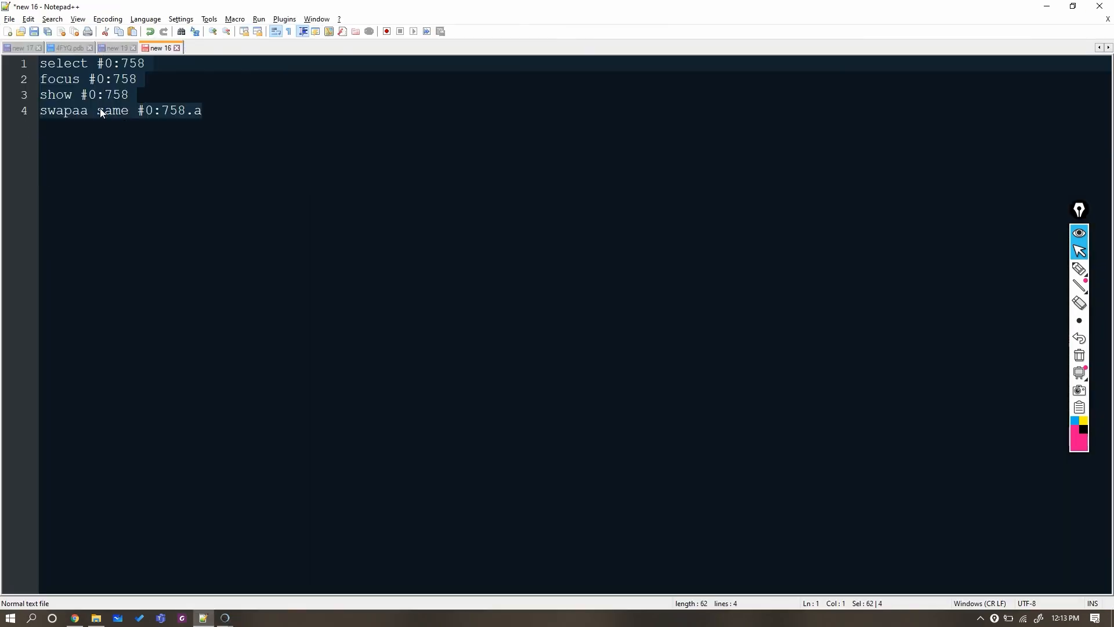
pyautogui.click(122, 63)
pyautogui.keyDown('alt'); pyautogui.click(117, 80); pyautogui.keyUp('alt')
pyautogui.hotkey('ctrl', 'v')
pyautogui.doubleClick(124, 80)
pyautogui.hotkey('ctrl', 'v')
pyautogui.doubleClick(117, 96)
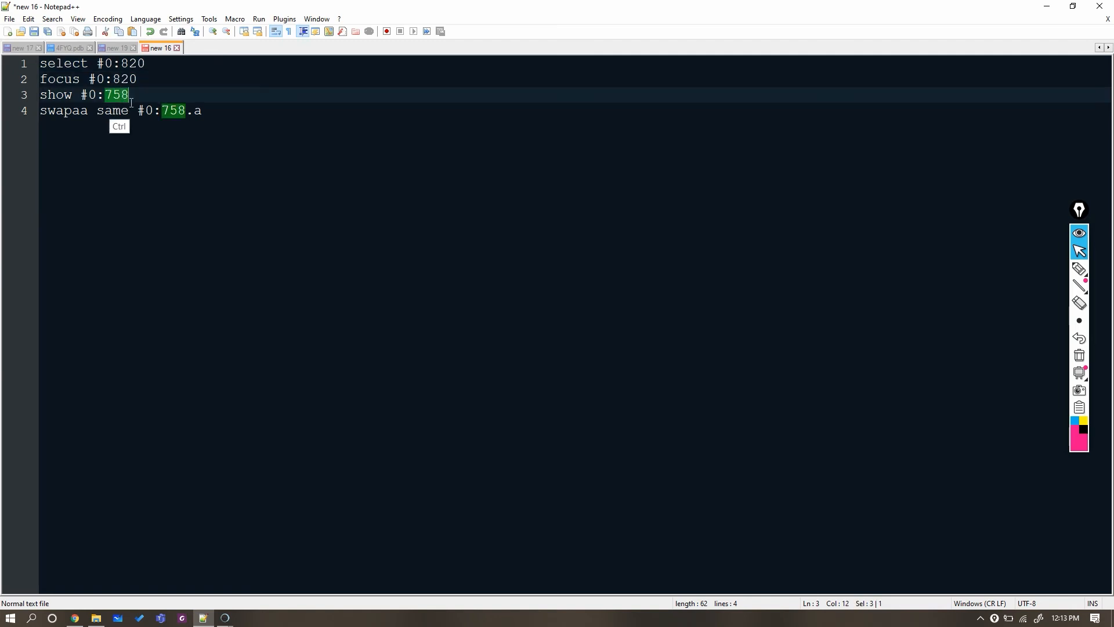
pyautogui.hotkey('ctrl', 'v')
pyautogui.doubleClick(173, 111)
pyautogui.hotkey('ctrl', 'v')
# Step: Copy the residue 820 command block and run it in UCSF Chimera to replace that residue's side chain
pyautogui.hotkey('ctrl', 'a')
pyautogui.hotkey('ctrl', 'v')
pyautogui.press('Return')
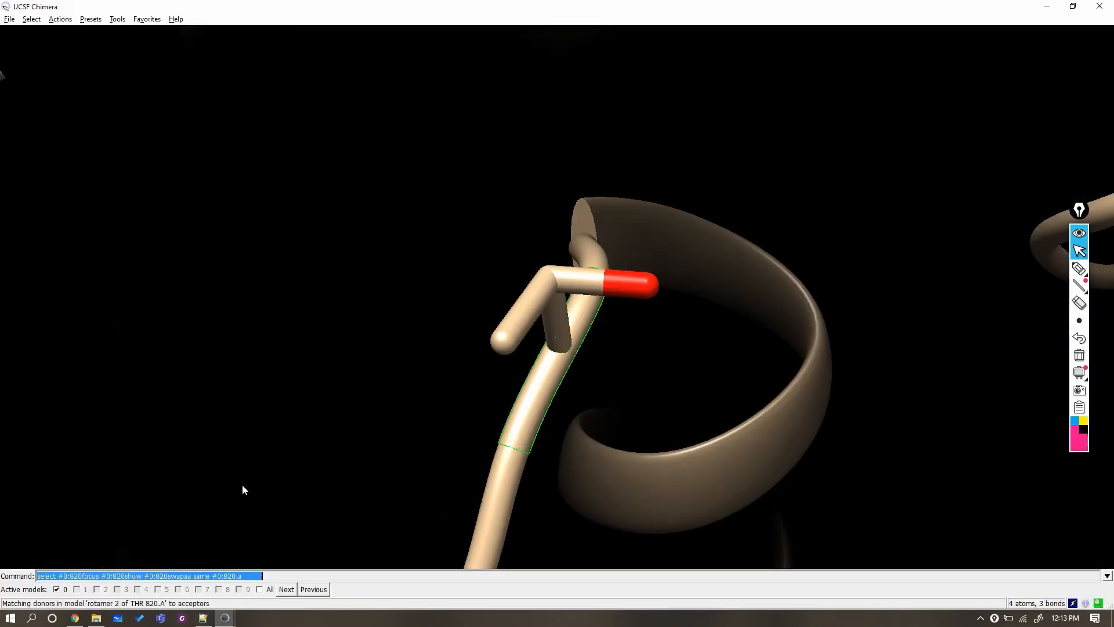
# Step: Update the select, focus, show and swapaa same commands in Notepad++ to residue 821, copied from the residue list
pyautogui.hotkey('alt', 'Tab')
pyautogui.click(121, 96)
pyautogui.click(116, 48)
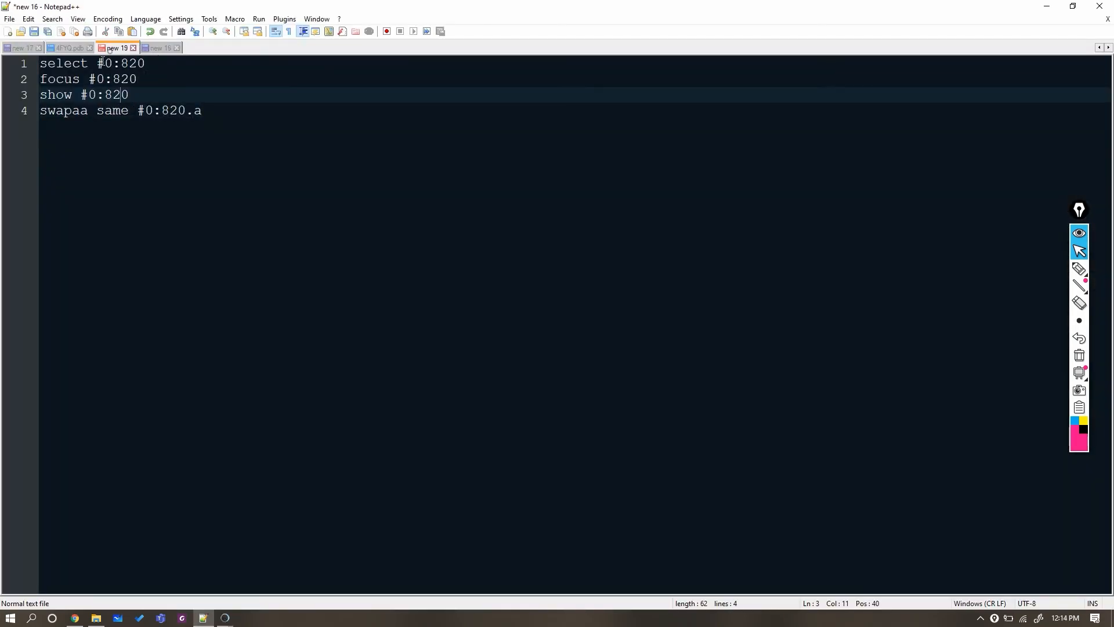
pyautogui.doubleClick(53, 156)
pyautogui.hotkey('ctrl', 'c')
pyautogui.click(160, 48)
pyautogui.doubleClick(133, 65)
pyautogui.hotkey('ctrl', 'v')
pyautogui.doubleClick(125, 80)
pyautogui.doubleClick(173, 111)
pyautogui.hotkey('ctrl', 'v')
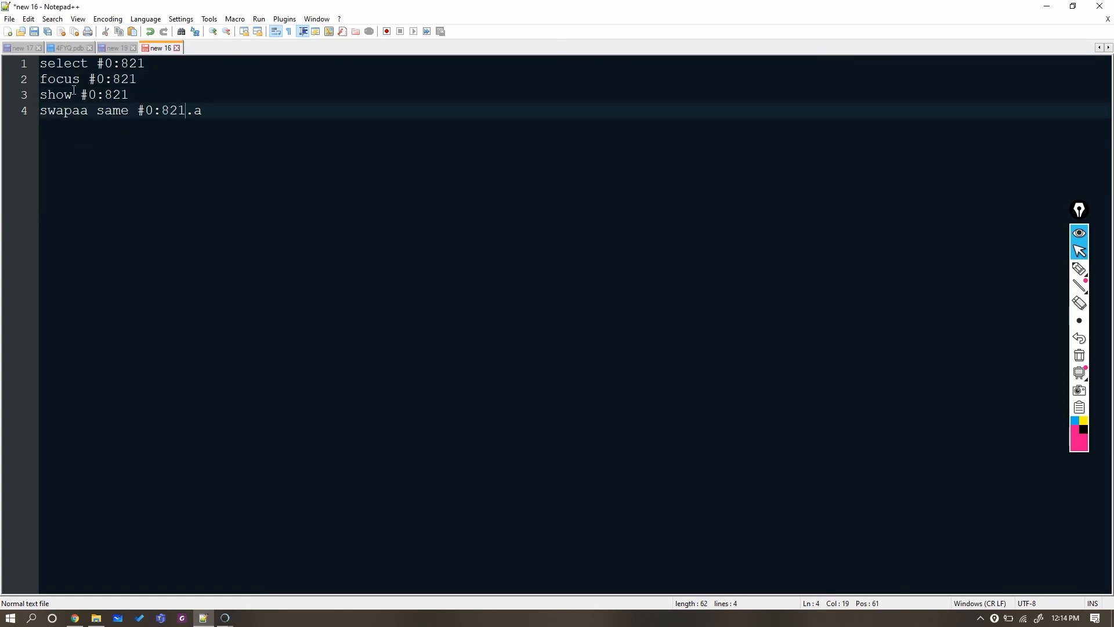
# Step: Copy only the select, focus and show commands for residue 821 and run them in UCSF Chimera
pyautogui.moveTo(128, 96); pyautogui.dragTo(41, 64)
pyautogui.hotkey('ctrl', 'c')
pyautogui.hotkey('alt', 'Tab')
pyautogui.hotkey('ctrl', 'v')
pyautogui.press('Return')
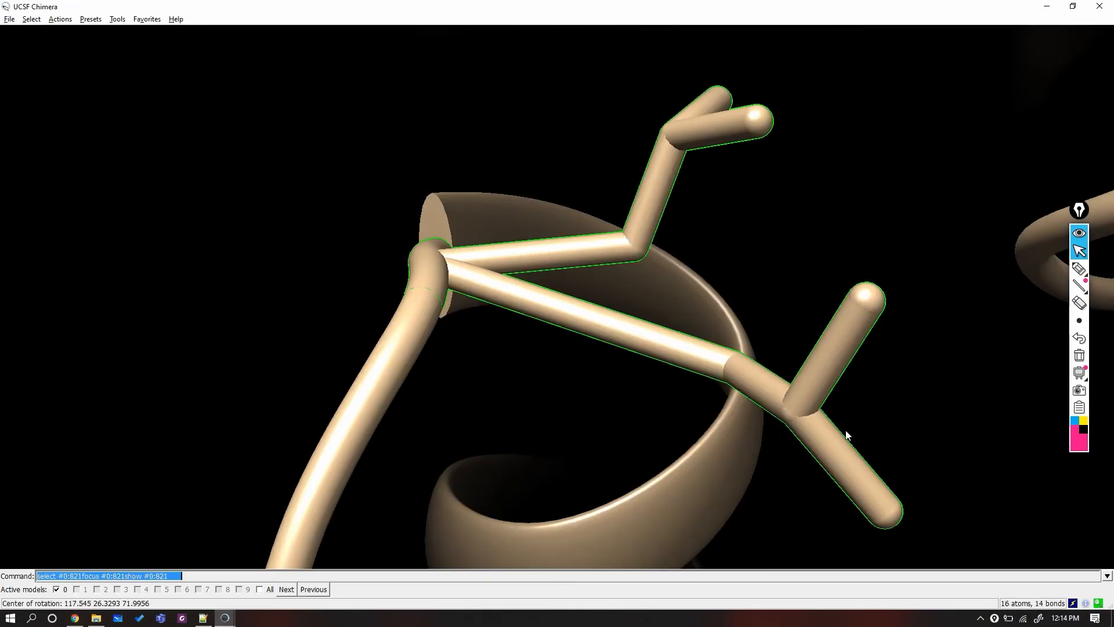
# Step: Mark residue 821's alternate side-chain conformations with ink and clear the ink
pyautogui.click(1079, 269)
pyautogui.moveTo(638, 257)
pyautogui.mouseDown()
pyautogui.moveTo(702, 369)
pyautogui.moveTo(869, 444)
pyautogui.mouseUp()
pyautogui.click(1079, 251)
pyautogui.hotkey('ctrl', 'shift', '7')
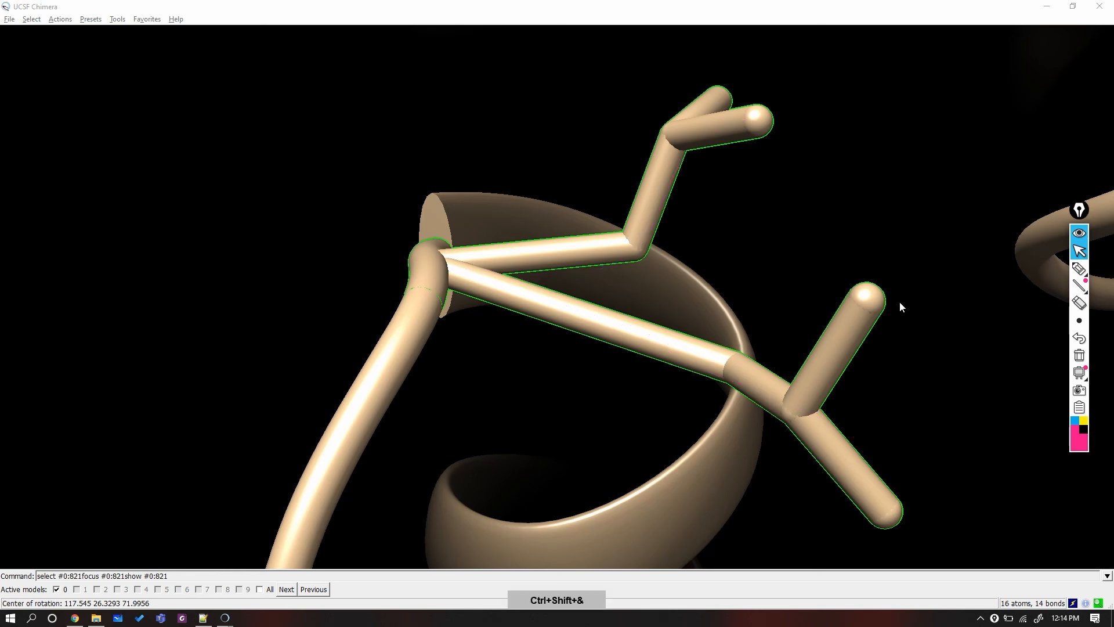
# Step: Copy swapaa same #0:821.a from Notepad++ and run it in UCSF Chimera to replace residue 821's side chain
pyautogui.hotkey('alt', 'Tab')
pyautogui.click(869, 240)
pyautogui.click(202, 110)
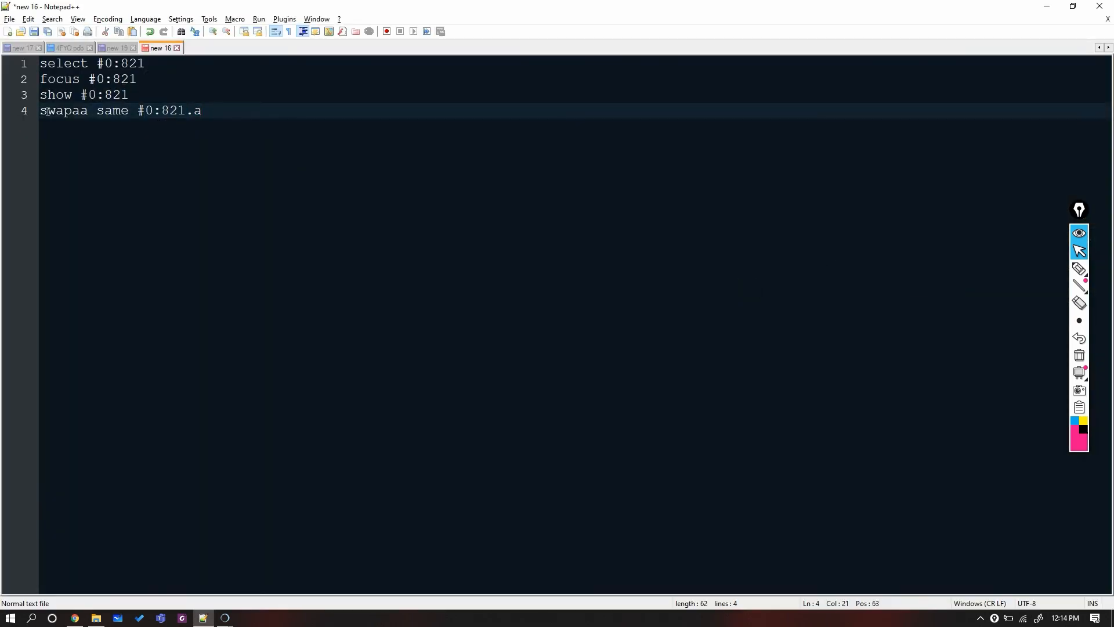
pyautogui.hotkey('ctrl', 'c')
pyautogui.hotkey('alt', 'Tab')
pyautogui.hotkey('ctrl', 'v')
pyautogui.press('Return')
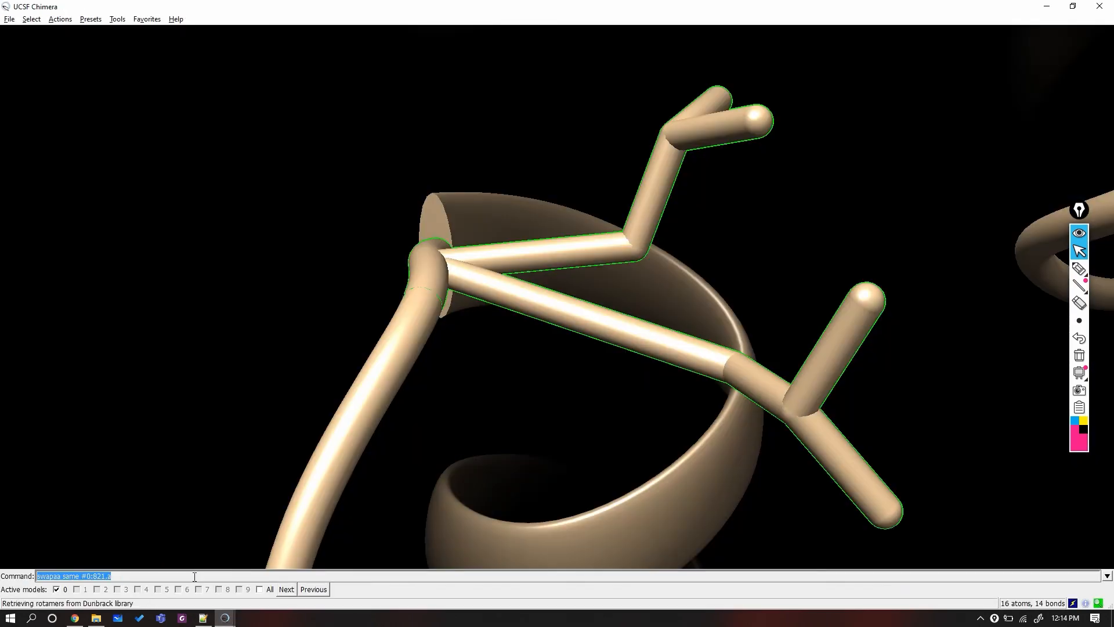
# Step: Copy 822 from the Notepad++ residue list and replace 821 with it in all four new 16 commands
pyautogui.hotkey('alt', 'Tab')
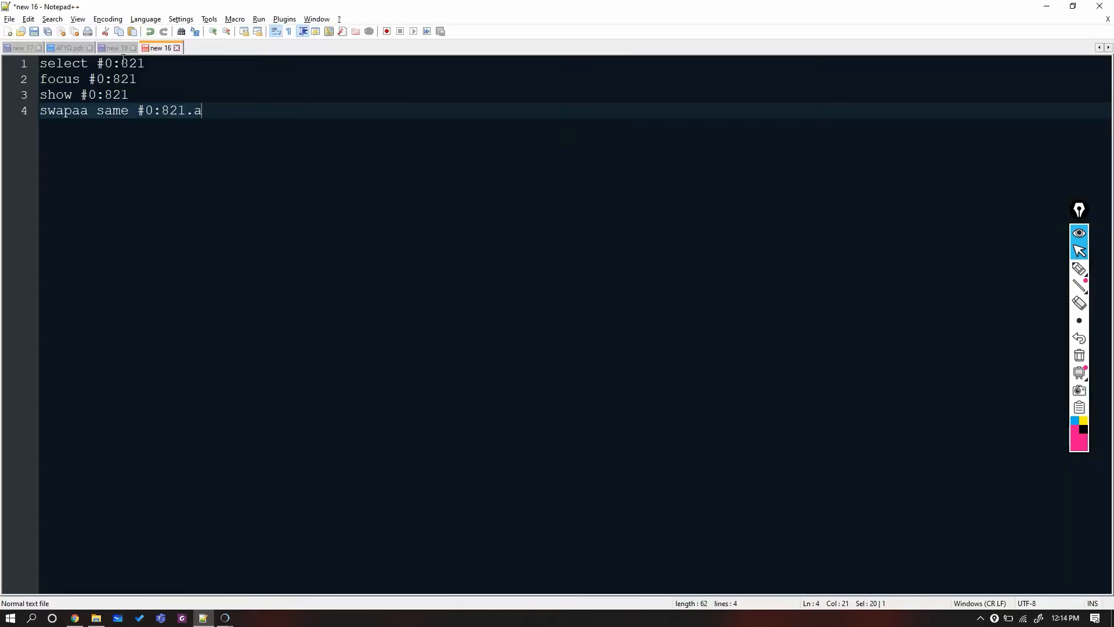
pyautogui.click(118, 49)
pyautogui.doubleClick(53, 173)
pyautogui.hotkey('ctrl', 'c')
pyautogui.click(161, 49)
pyautogui.doubleClick(131, 64)
pyautogui.hotkey('ctrl', 'v')
pyautogui.doubleClick(128, 79)
pyautogui.hotkey('ctrl', 'v')
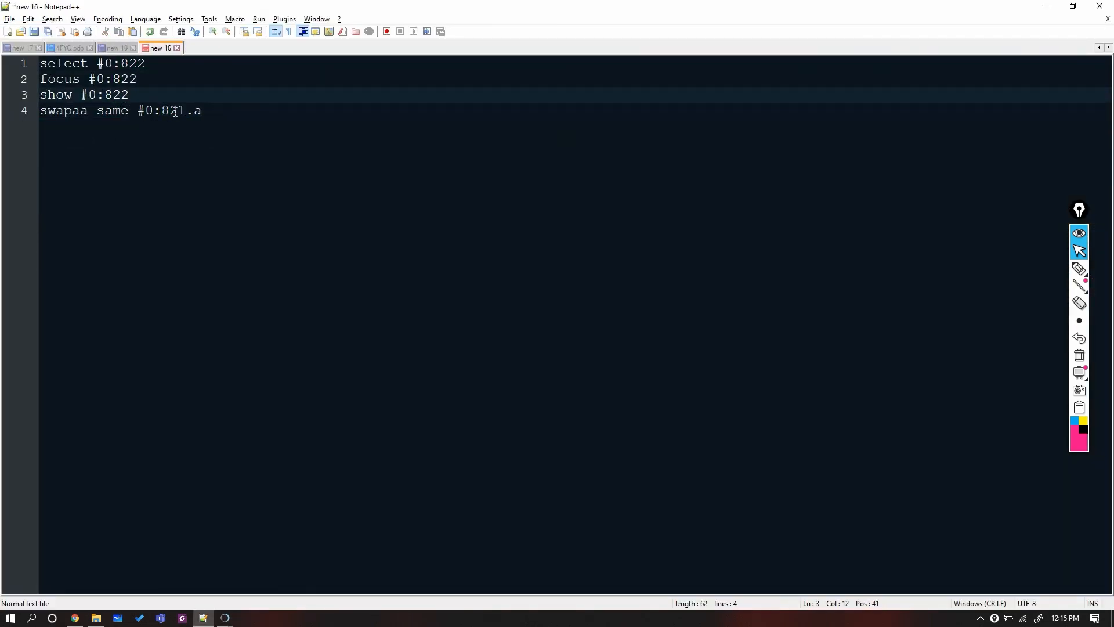
pyautogui.doubleClick(174, 110)
pyautogui.hotkey('ctrl', 'v')
# Step: Run the complete select, focus, show and swapaa same command block for residue 822 in UCSF Chimera
pyautogui.hotkey('ctrl', 'a')
pyautogui.hotkey('ctrl', 'c')
pyautogui.moveTo(225, 617)
pyautogui.click(159, 590)
pyautogui.hotkey('ctrl', 'v')
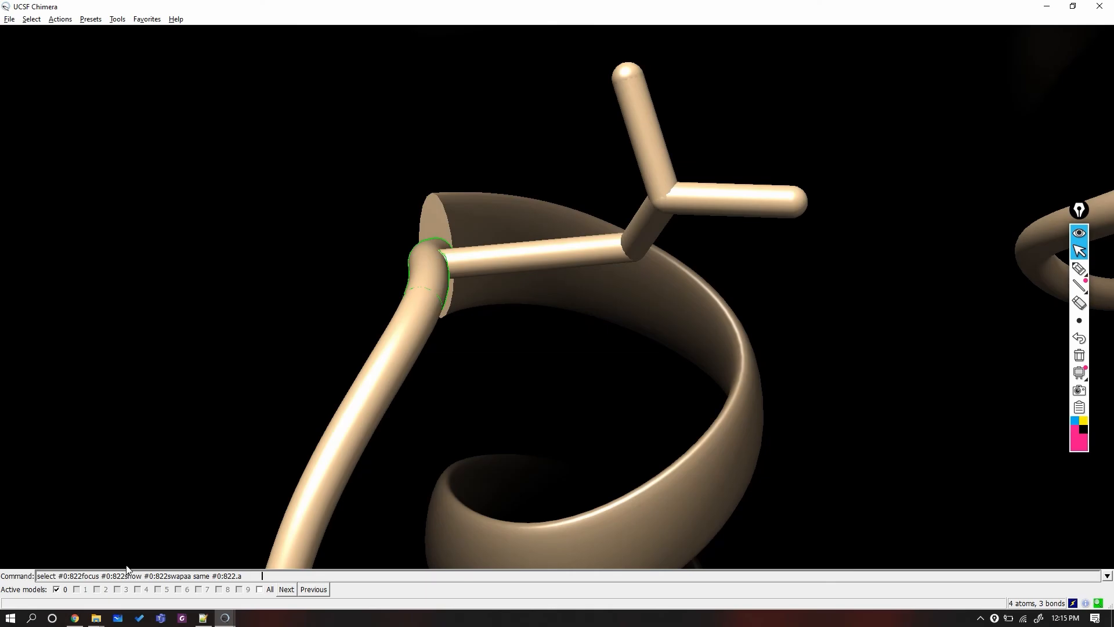
pyautogui.press('Return')
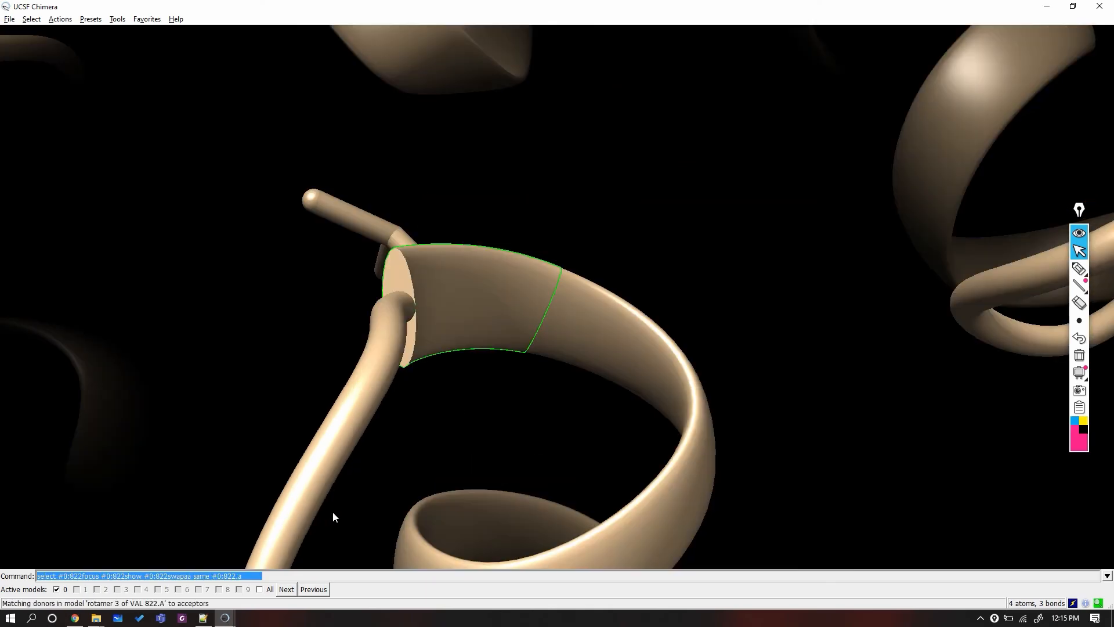
# Step: Copy 823 from the Notepad++ residue list and replace 822 with it in all four new 16 commands
pyautogui.hotkey('alt', 'Tab')
pyautogui.click(116, 49)
pyautogui.doubleClick(57, 188)
pyautogui.hotkey('ctrl', 'c')
pyautogui.click(160, 49)
pyautogui.doubleClick(133, 64)
pyautogui.hotkey('ctrl', 'v')
pyautogui.doubleClick(128, 80)
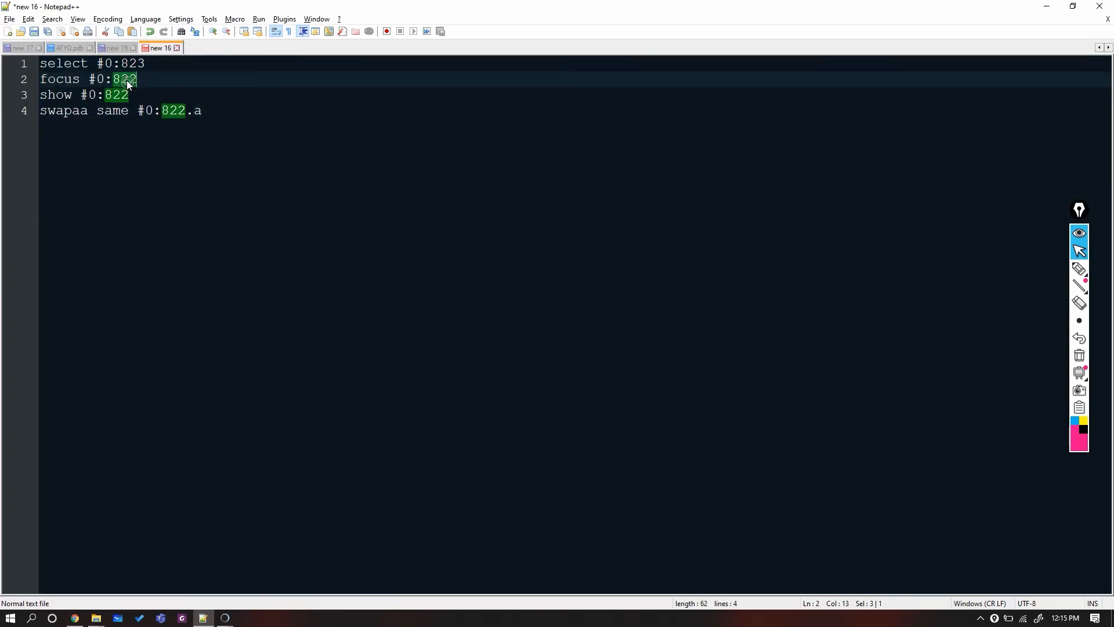
pyautogui.hotkey('ctrl', 'v')
pyautogui.doubleClick(121, 95)
# Step: Run the complete select, focus, show and swapaa same command block for residue 823 in UCSF Chimera
pyautogui.hotkey('ctrl', 'c')
pyautogui.hotkey('alt', 'Tab')
pyautogui.hotkey('ctrl', 'v')
pyautogui.press('Return')
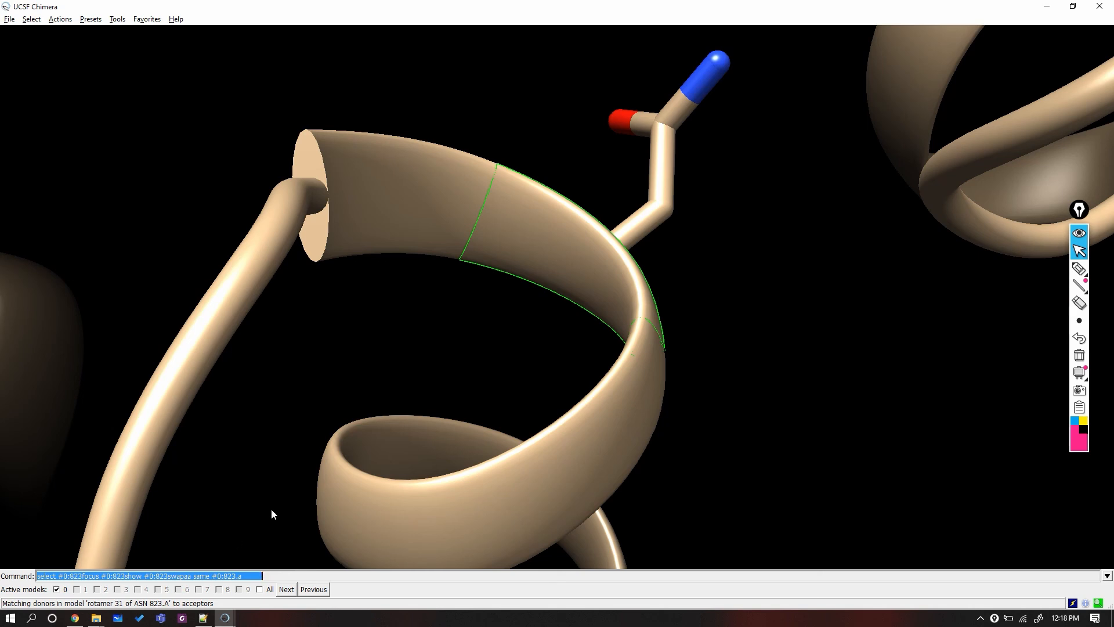
# Step: Copy 935 from the Notepad++ residue list and replace 823 with it in all four new 16 commands
pyautogui.hotkey('alt', 'Tab')
pyautogui.click(117, 48)
pyautogui.doubleClick(52, 205)
pyautogui.hotkey('ctrl', 'c')
pyautogui.click(160, 48)
pyautogui.doubleClick(132, 64)
pyautogui.hotkey('ctrl', 'v')
pyautogui.doubleClick(169, 114)
pyautogui.hotkey('ctrl', 'v')
# Step: Run the complete select, focus, show and swapaa same command block for residue 935 in UCSF Chimera
pyautogui.hotkey('ctrl', 'a')
pyautogui.hotkey('ctrl', 'c')
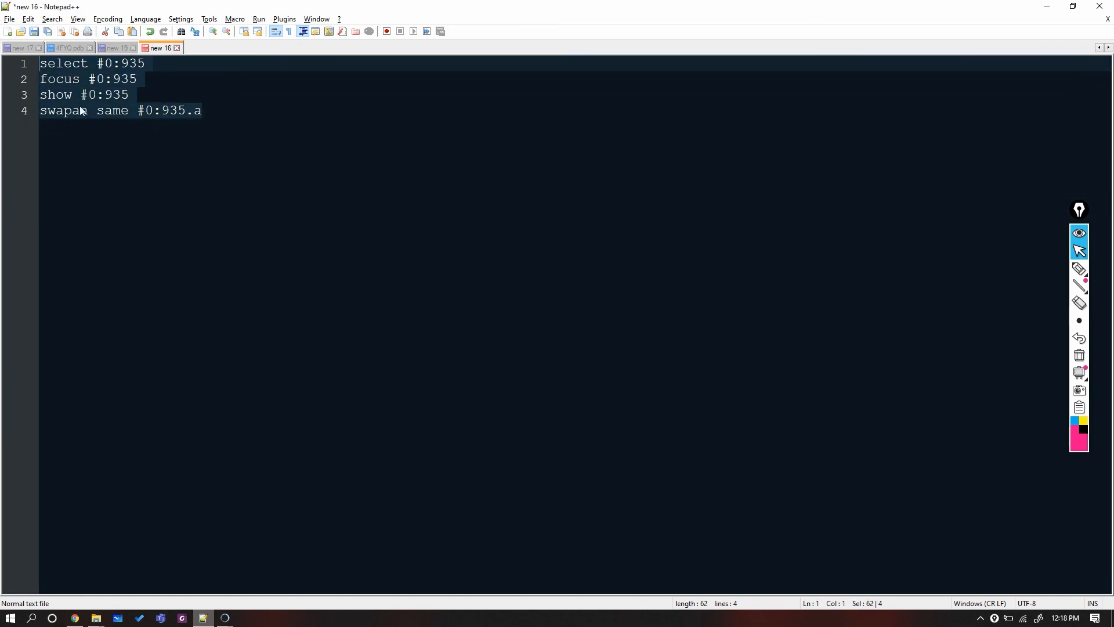
pyautogui.hotkey('alt', 'Tab')
pyautogui.hotkey('ctrl', 'v')
pyautogui.press('Return')
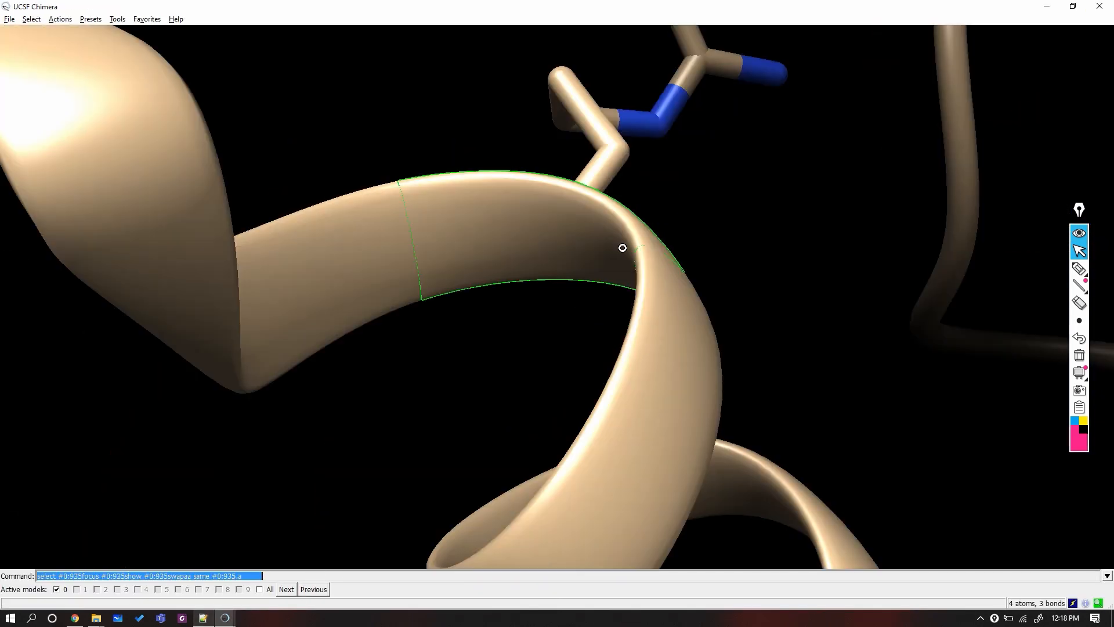
pyautogui.moveTo(622, 249); pyautogui.dragTo(615, 156)
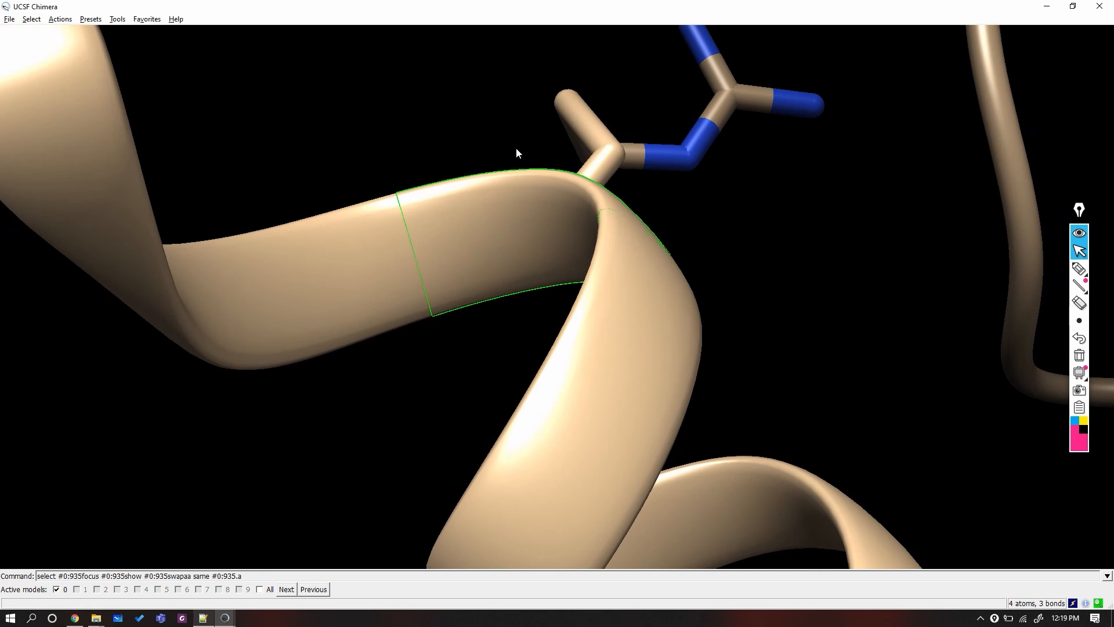
# Step: Save the 4FYQ.pdb model as a PDB file named 4fyq_updated in the Desktop's Rotamer folder
pyautogui.click(9, 19)
pyautogui.click(26, 113)
pyautogui.click(87, 472)
pyautogui.write('4fyq_updated')
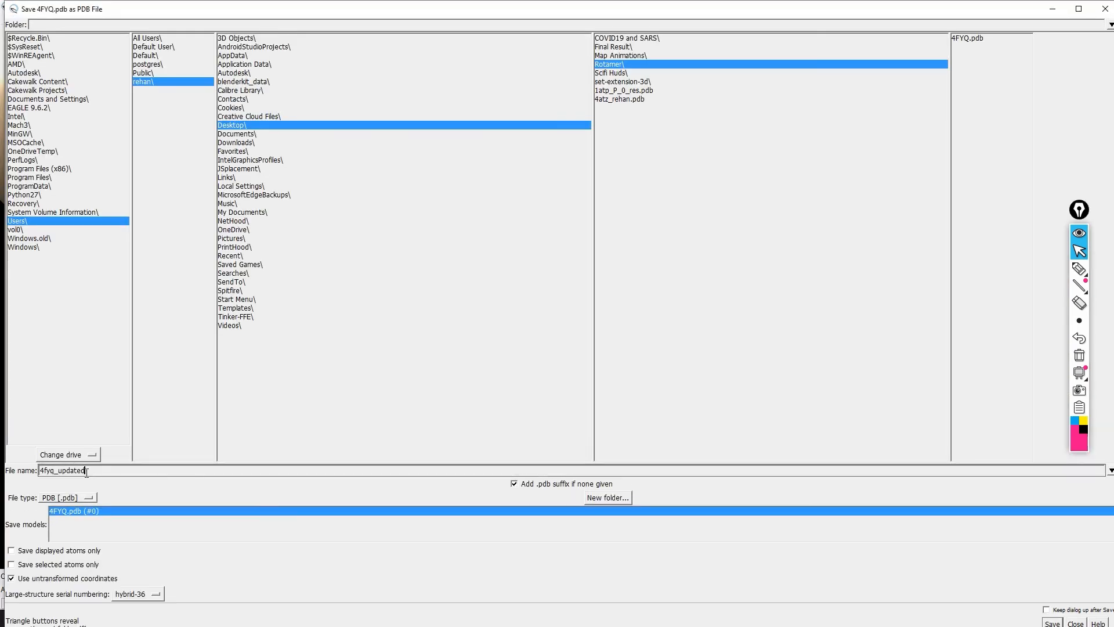
pyautogui.press('super+Up')
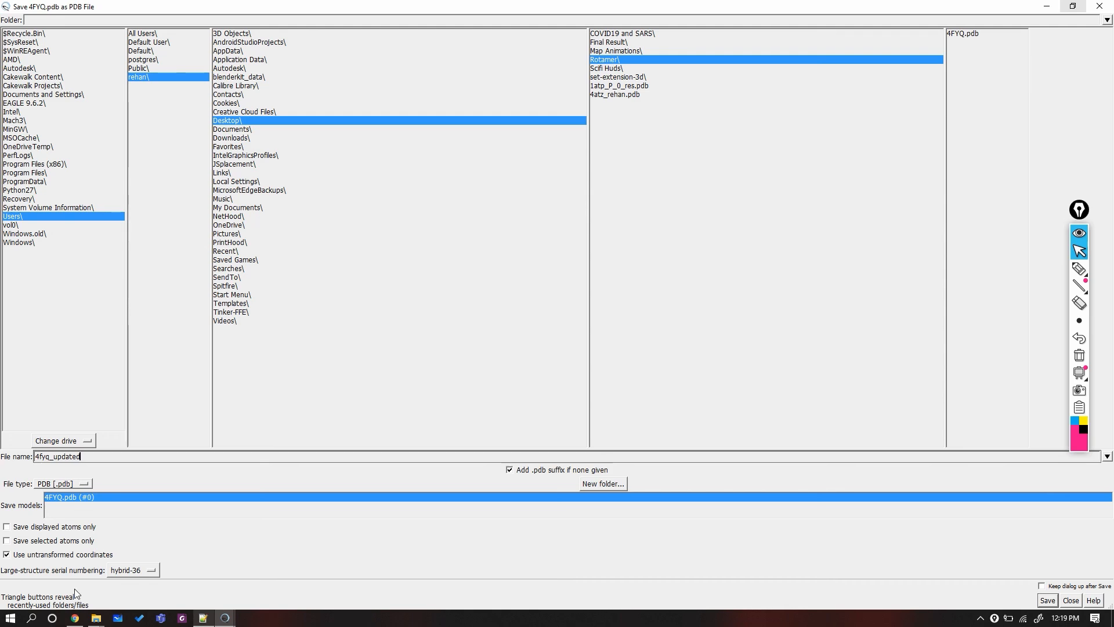
pyautogui.press('Return')
# Step: Open 4fyq_updated.pdb from the Rotamer folder in Notepad++
pyautogui.click(97, 618)
pyautogui.click(95, 579)
pyautogui.rightClick(71, 140)
pyautogui.click(77, 223)
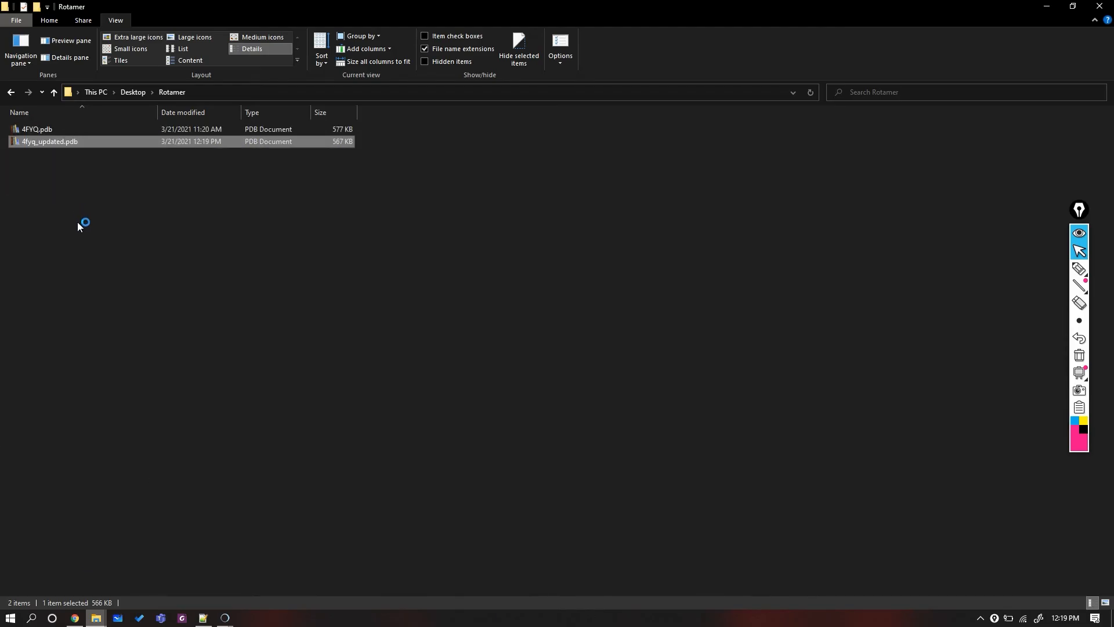
pyautogui.click(148, 48)
pyautogui.click(124, 47)
pyautogui.click(213, 47)
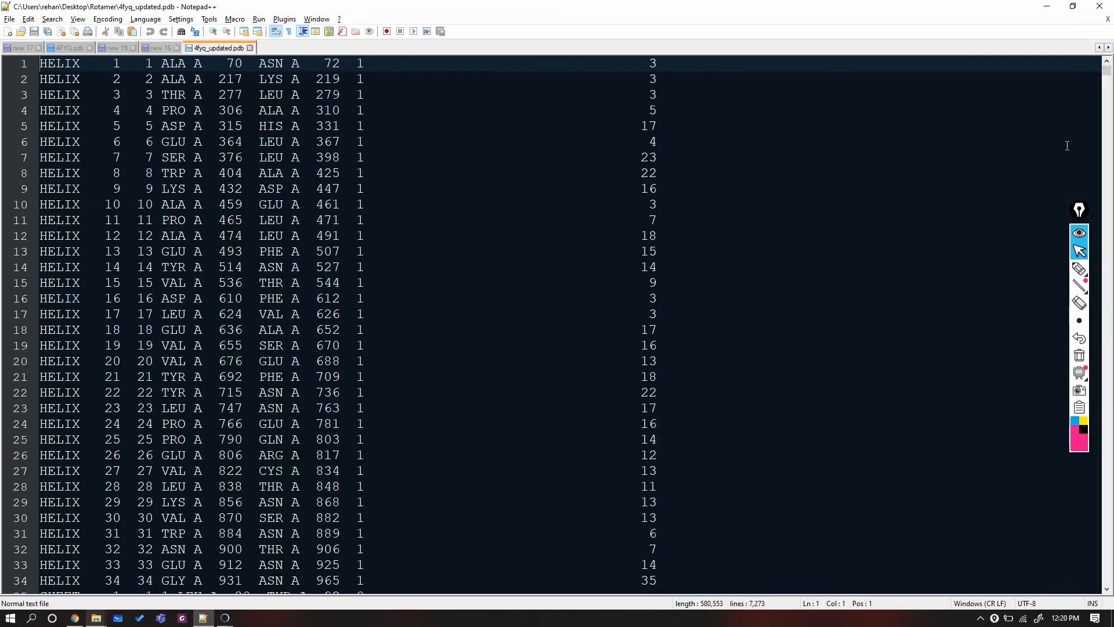
# Step: Check the atom records of residues 641 and 642 in 4fyq_updated.pdb against the new 19 residue list
pyautogui.moveTo(1107, 71); pyautogui.dragTo(1091, 486)
pyautogui.doubleClick(238, 219)
pyautogui.doubleClick(246, 126)
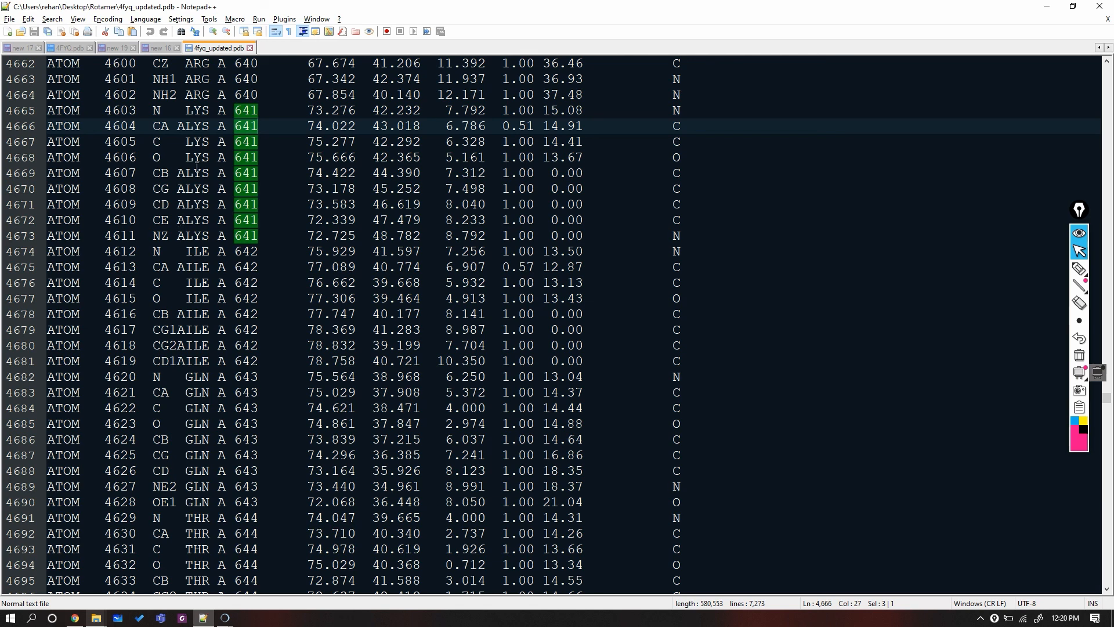
pyautogui.doubleClick(246, 251)
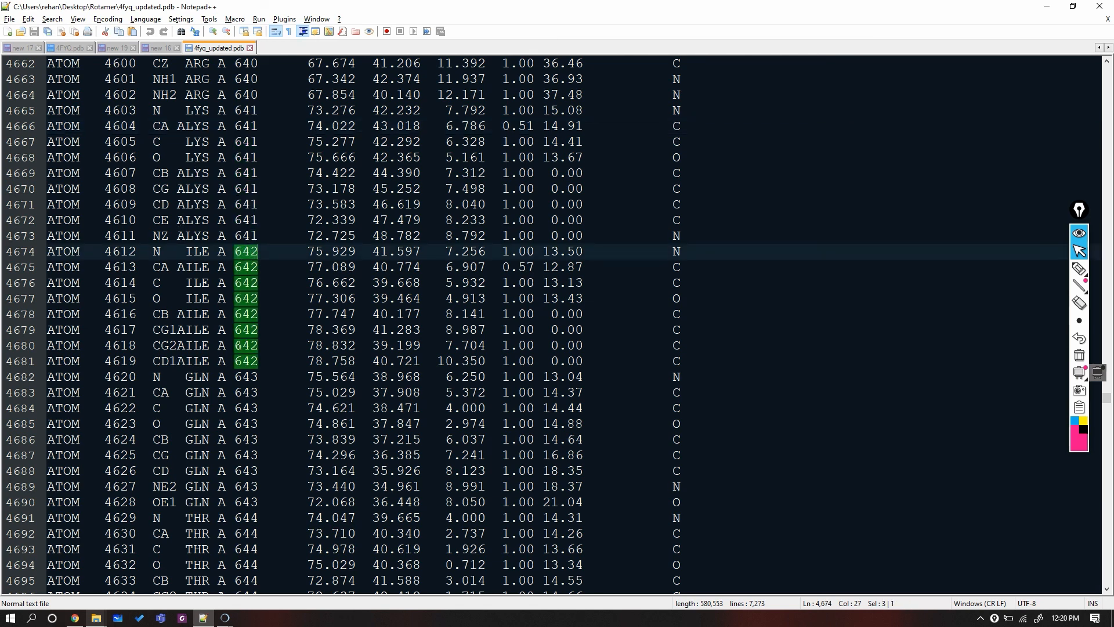
pyautogui.click(113, 49)
pyautogui.click(51, 79)
pyautogui.click(55, 95)
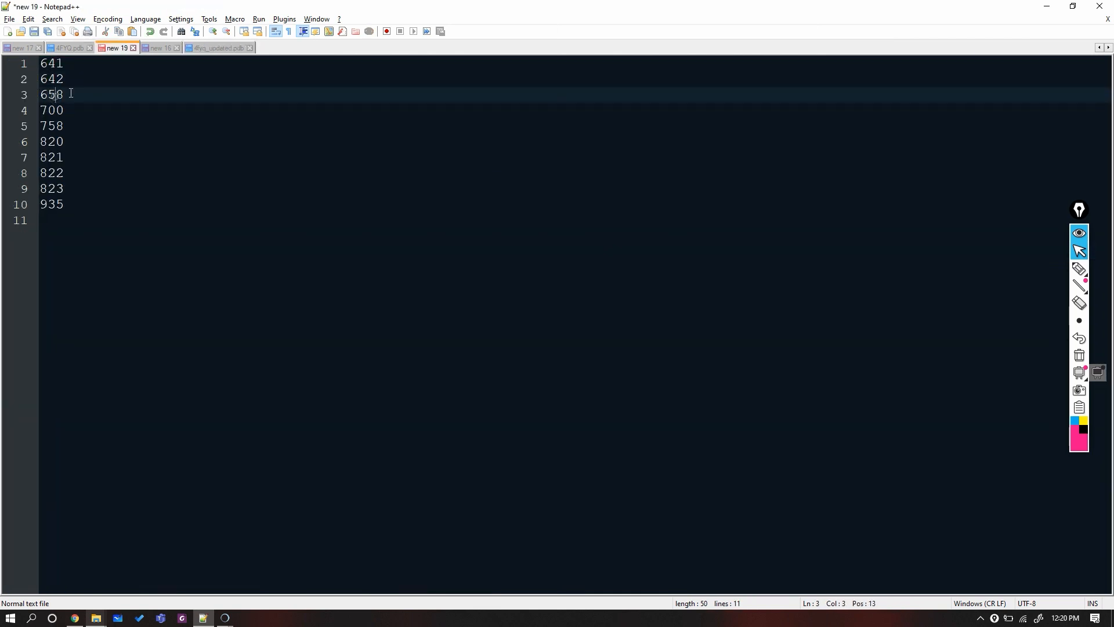
# Step: Examine further residue records in 4fyq_updated.pdb and compare with the records near the end of the original 4FYQ.pdb
pyautogui.click(213, 49)
pyautogui.scroll(-20, 242, 187)
pyautogui.doubleClick(242, 188)
pyautogui.click(116, 49)
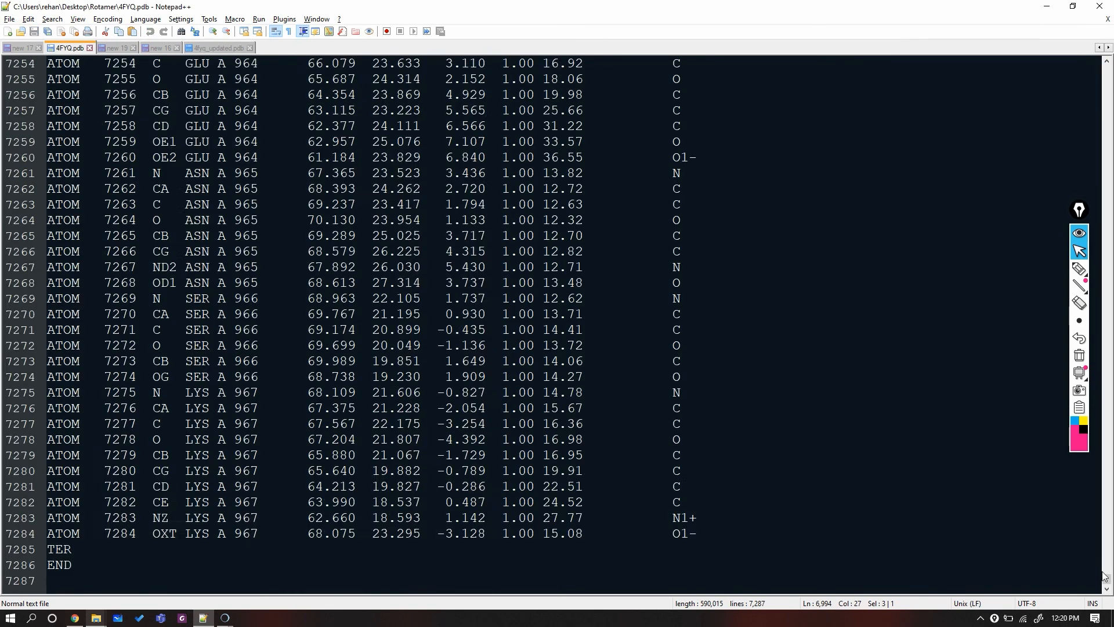
pyautogui.moveTo(1104, 576)
pyautogui.mouseDown()
pyautogui.moveTo(1106, 403)
pyautogui.moveTo(1105, 561)
pyautogui.mouseUp()
pyautogui.doubleClick(193, 220)
pyautogui.click(200, 48)
pyautogui.click(110, 50)
# Step: Check the remaining listed residues in 4fyq_updated.pdb, including 935, for a single side-chain conformation against the new 19 list
pyautogui.click(213, 49)
pyautogui.doubleClick(194, 158)
pyautogui.doubleClick(246, 94)
pyautogui.doubleClick(246, 204)
pyautogui.doubleClick(246, 329)
pyautogui.doubleClick(246, 439)
pyautogui.click(117, 49)
pyautogui.click(209, 50)
pyautogui.doubleClick(244, 188)
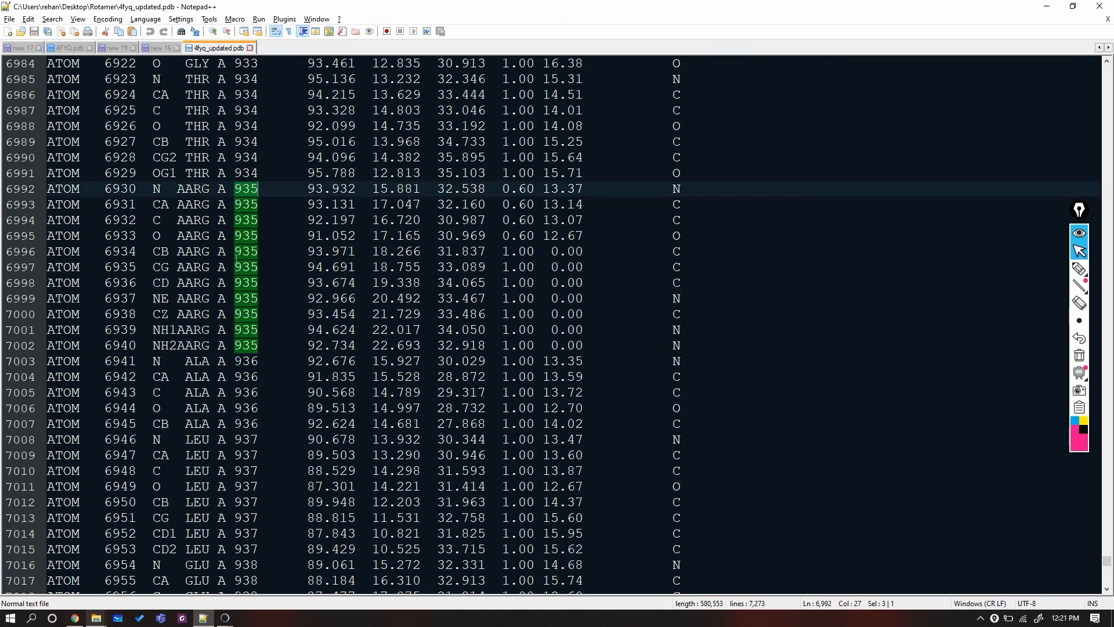
pyautogui.click(114, 48)
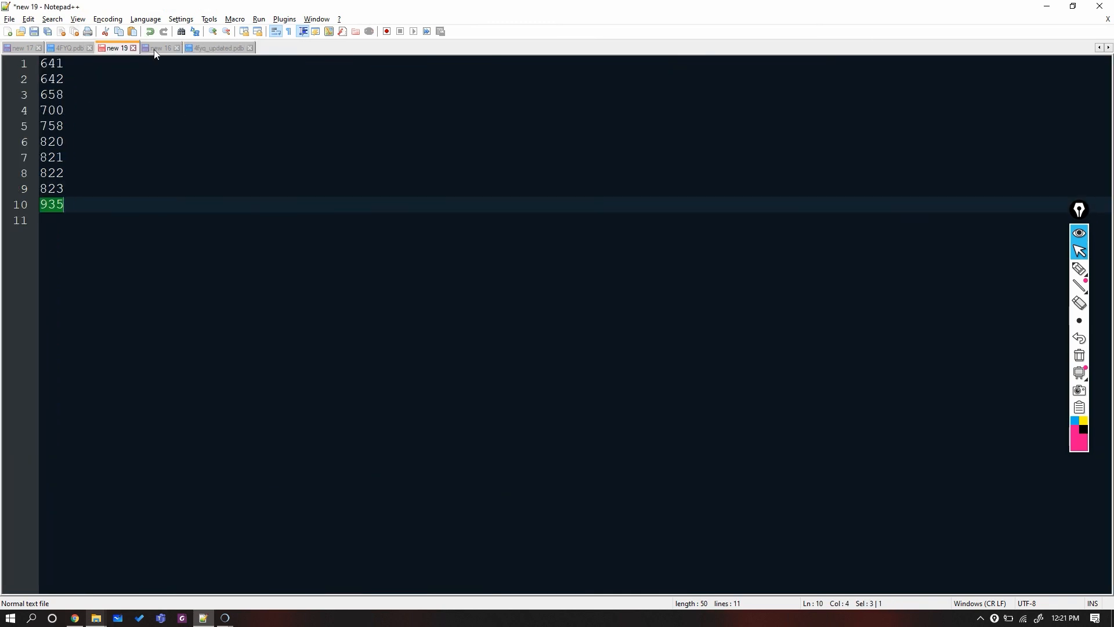
pyautogui.hotkey('ctrl', 'Tab')
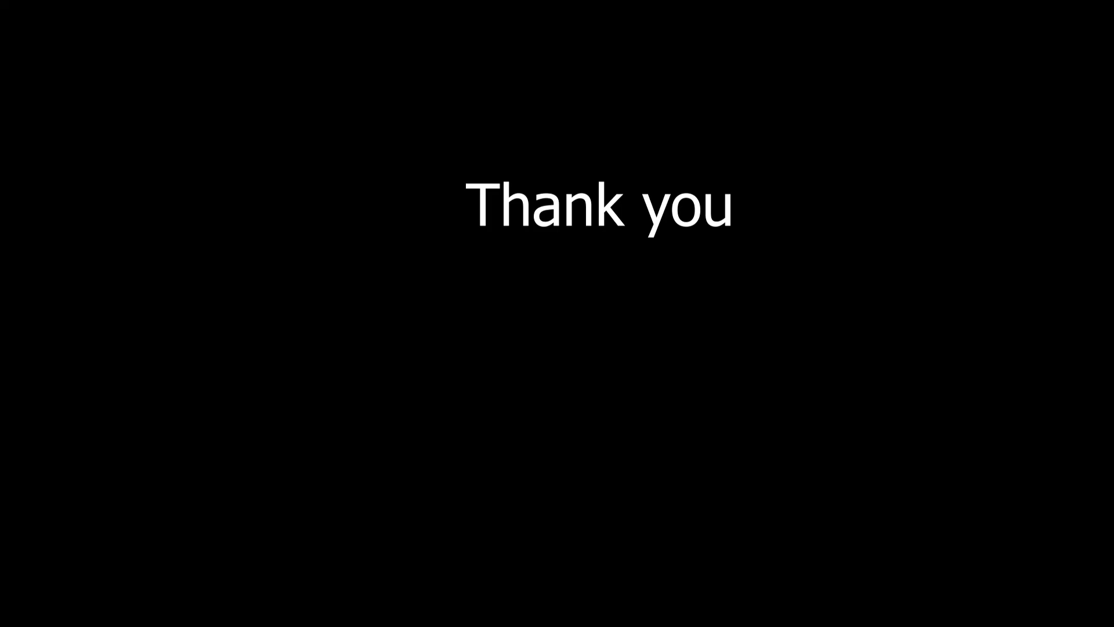